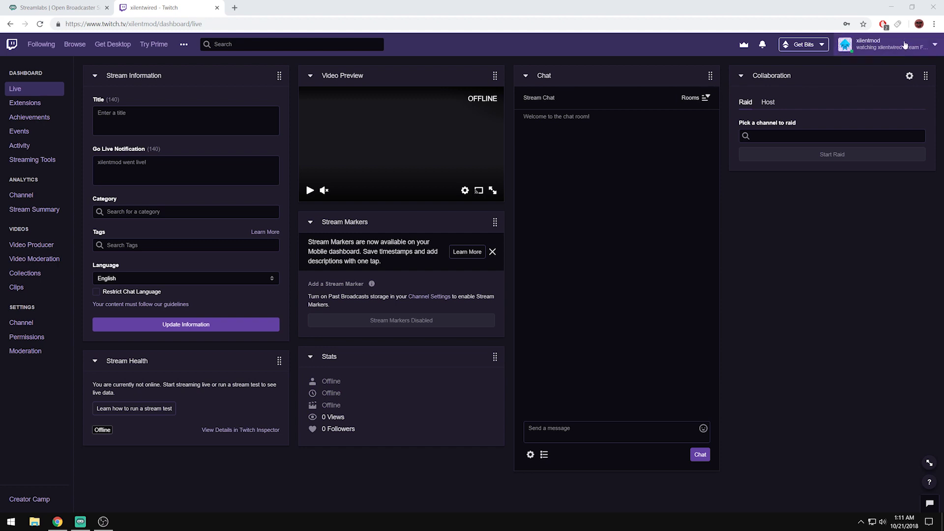
# Step: Return to the Twitch channel page and review its stream and its About Me, Schedule, Rules and Donate panels
pyautogui.click(905, 45)
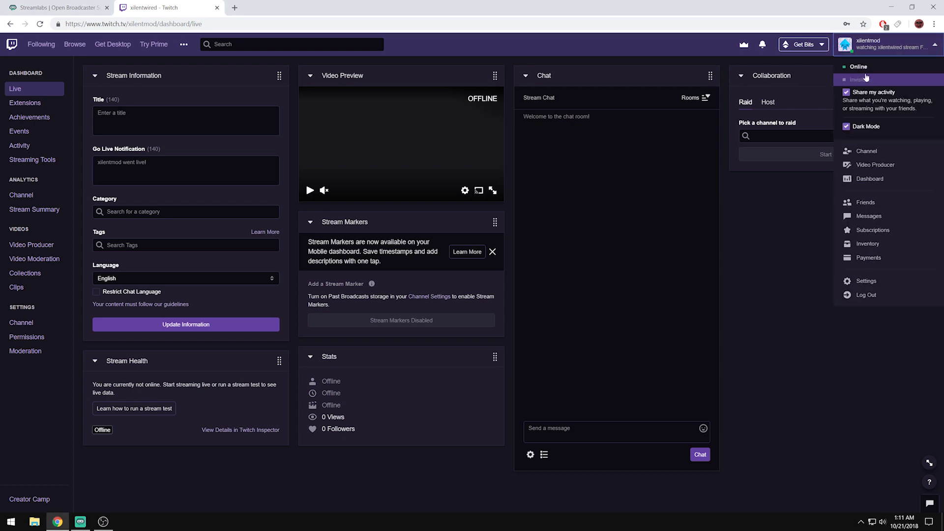
pyautogui.click(11, 24)
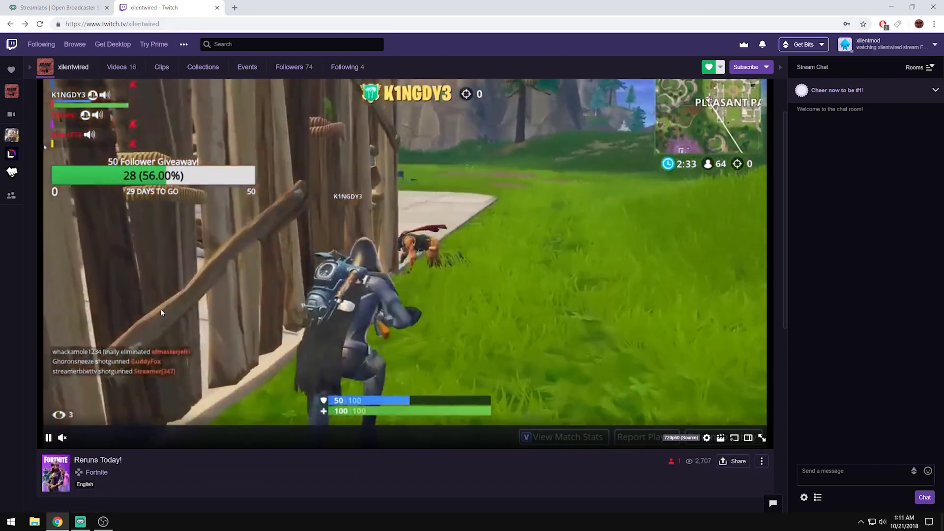
pyautogui.scroll(-2, 161, 309)
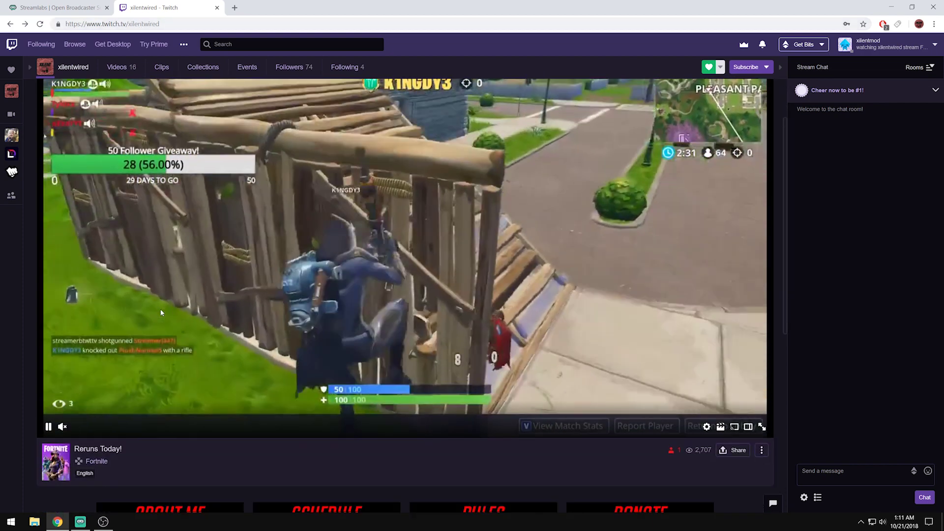
pyautogui.scroll(-1, 161, 312)
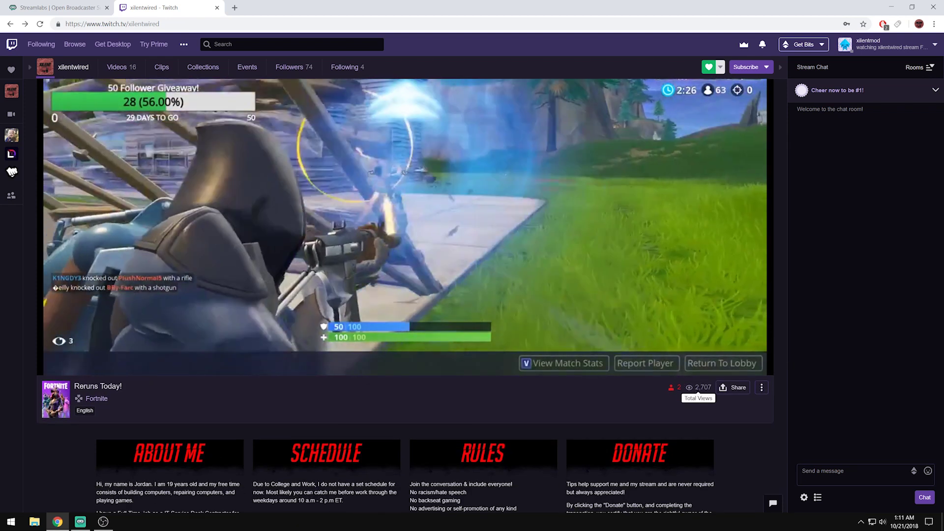
pyautogui.scroll(-2, 427, 374)
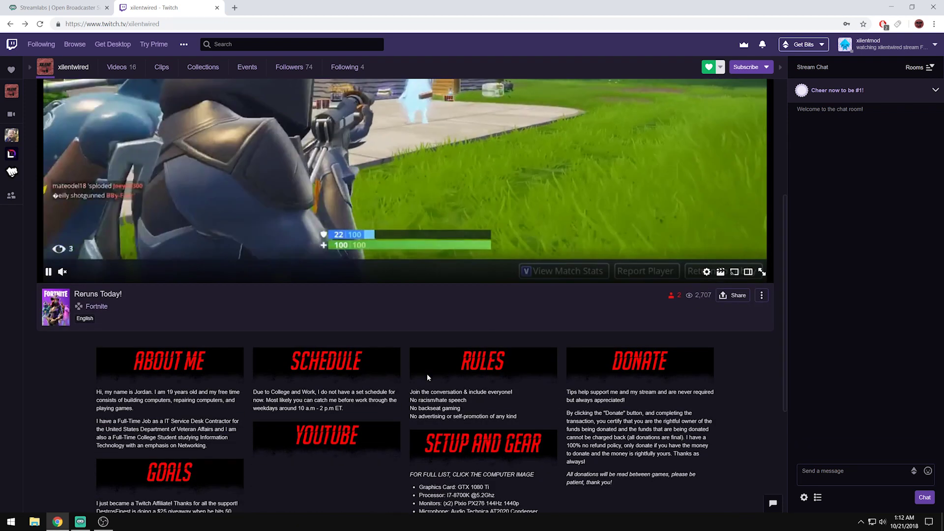
pyautogui.scroll(7, 424, 374)
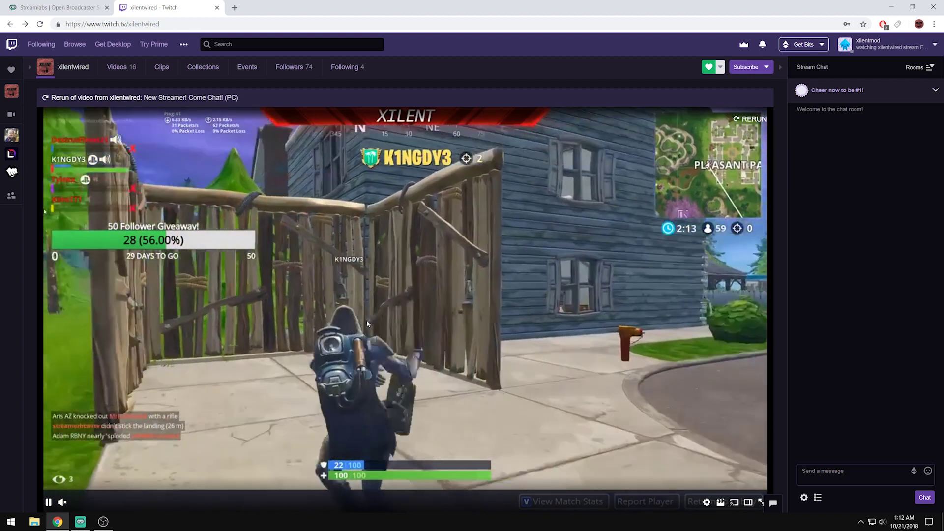
pyautogui.scroll(-9, 367, 320)
pyautogui.scroll(1, 203, 327)
# Step: Open the channel linked from the Goals panel, look over its information panels, and close its page
pyautogui.click(203, 327)
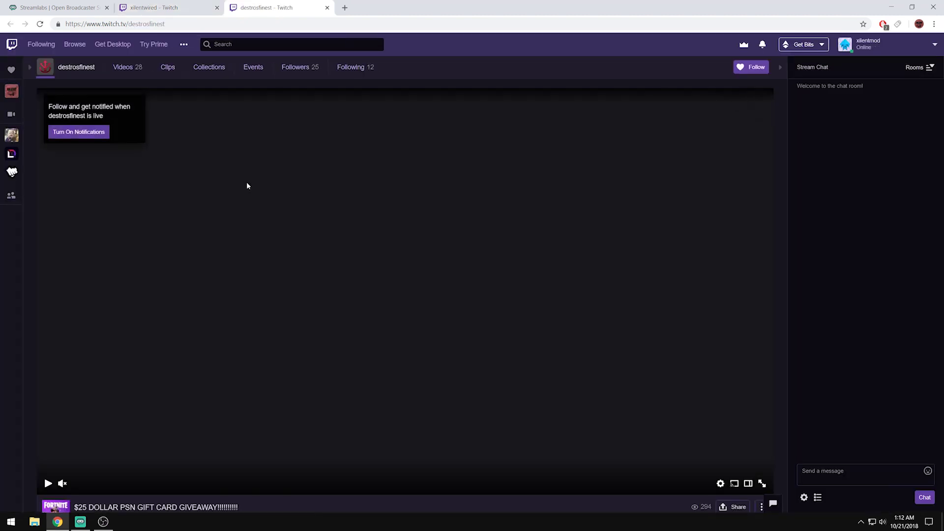
pyautogui.scroll(-3, 312, 187)
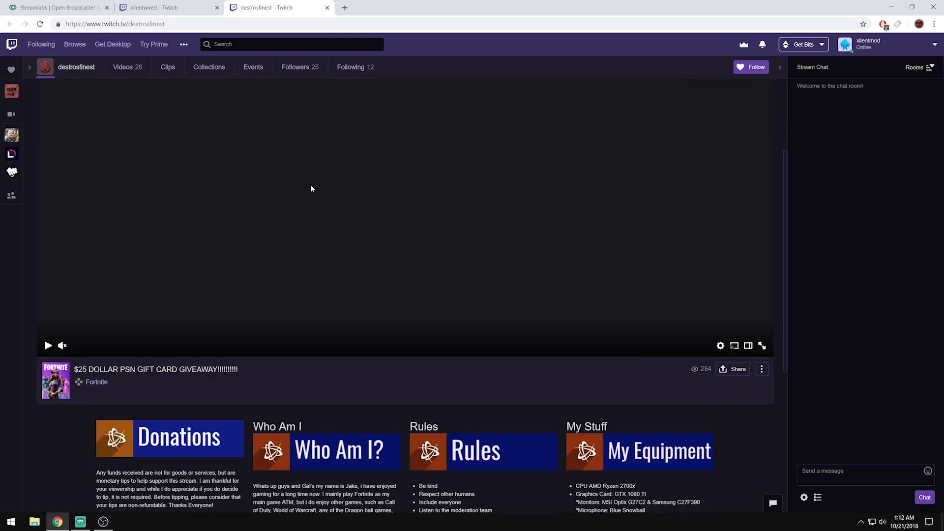
pyautogui.scroll(3, 308, 183)
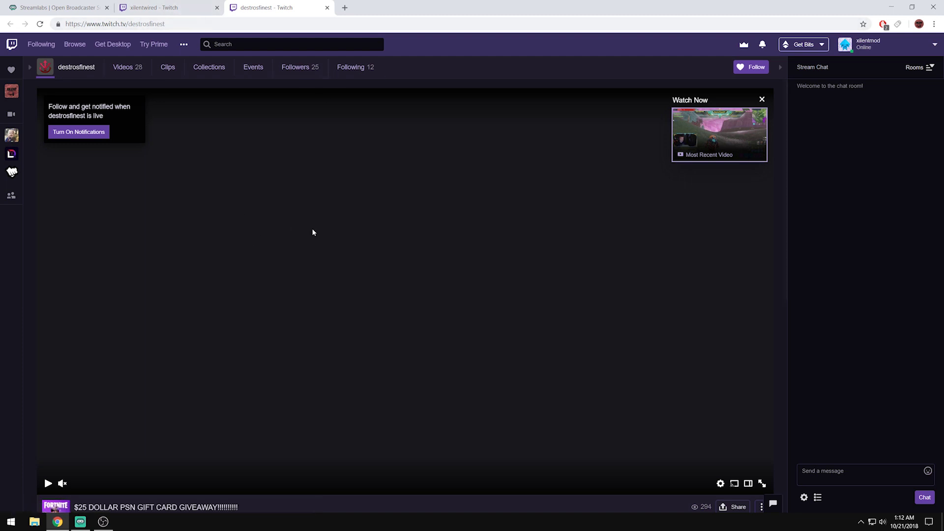
pyautogui.click(327, 8)
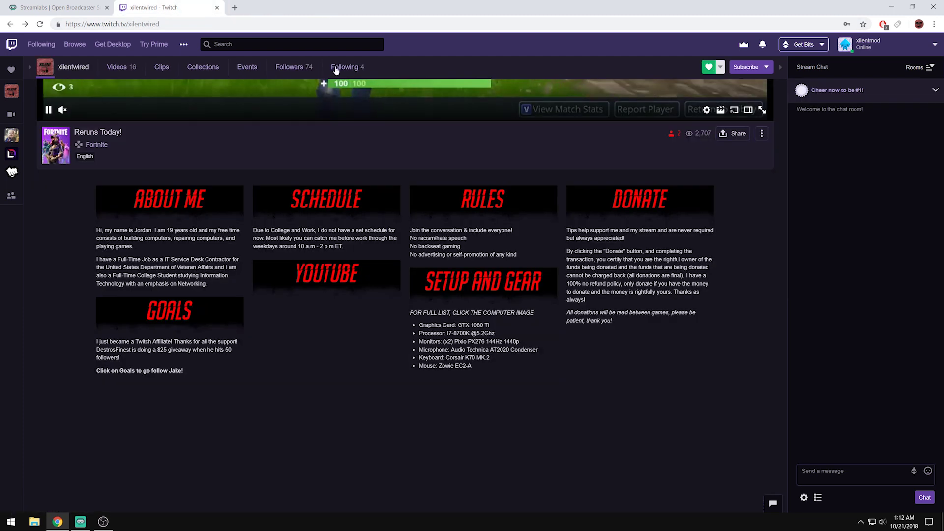
# Step: Show the Streamlabs website in the browser and switch to the Streamlabs OBS window
pyautogui.scroll(6, 270, 211)
pyautogui.click(71, 6)
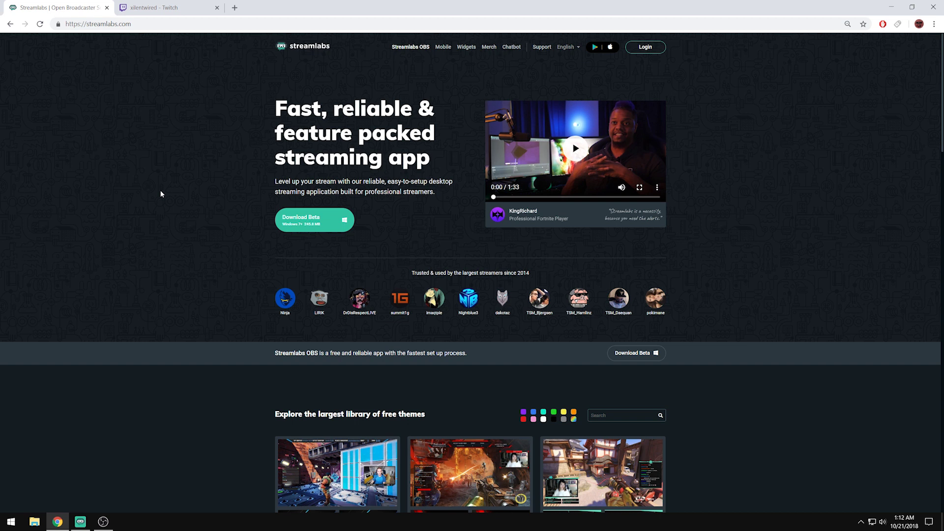
pyautogui.click(92, 525)
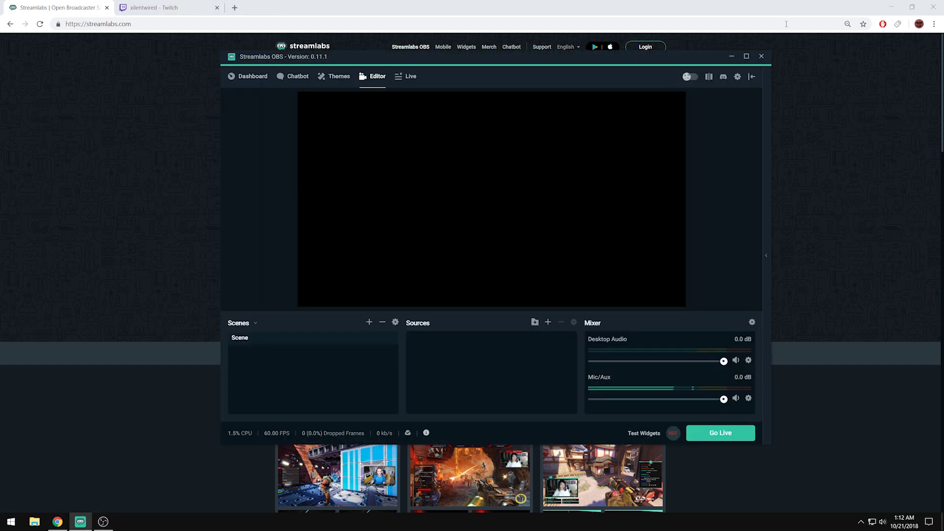
# Step: Minimize the browser and hide the desktop icons
pyautogui.click(891, 7)
pyautogui.rightClick(163, 143)
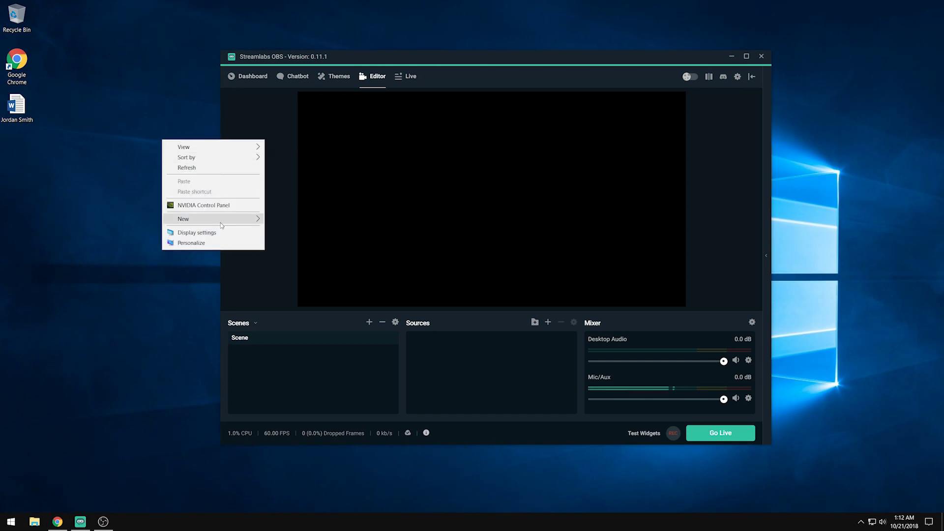
pyautogui.moveTo(206, 147)
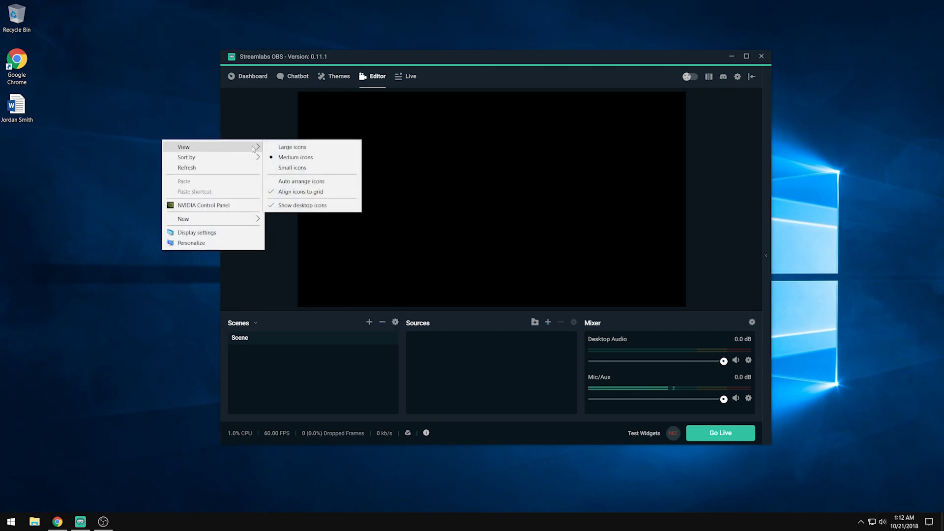
pyautogui.click(302, 205)
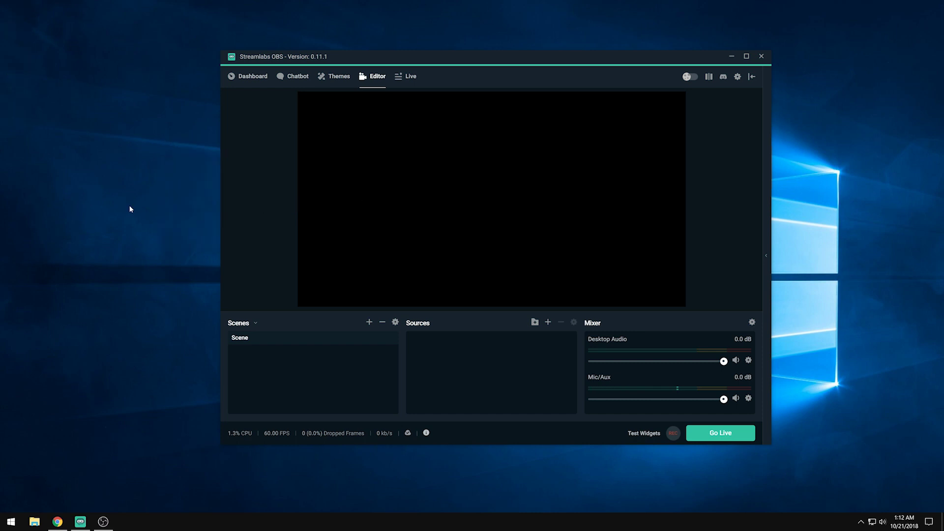
# Step: Maximize Streamlabs OBS and set its stream type to Streaming Services with Twitch as the service
pyautogui.doubleClick(348, 59)
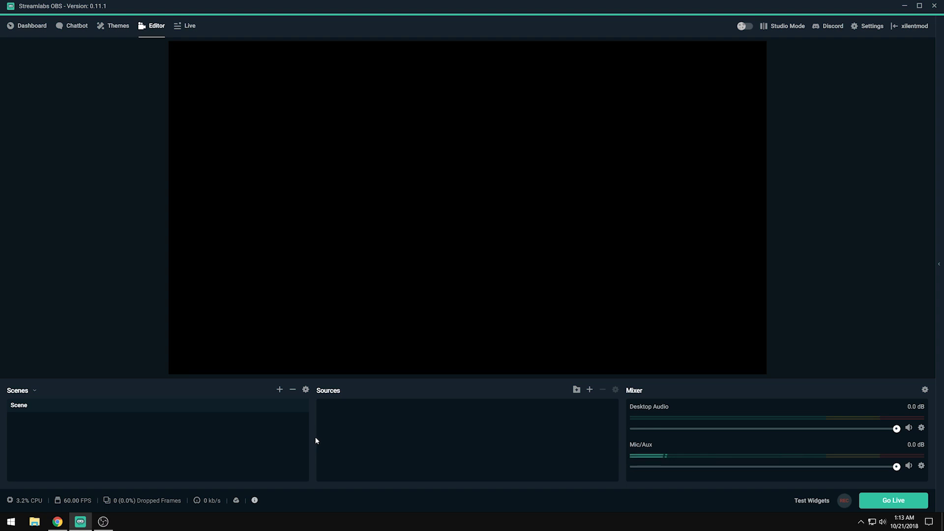
pyautogui.click(869, 28)
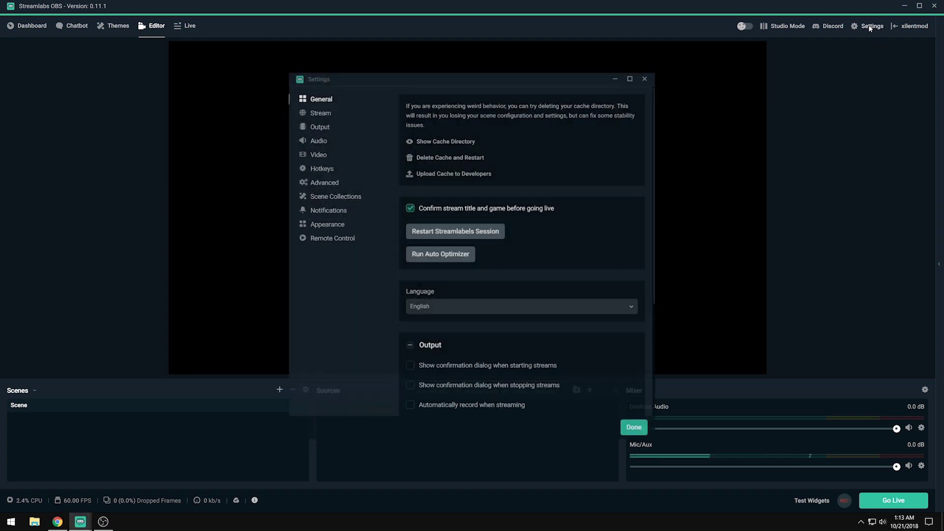
pyautogui.click(319, 113)
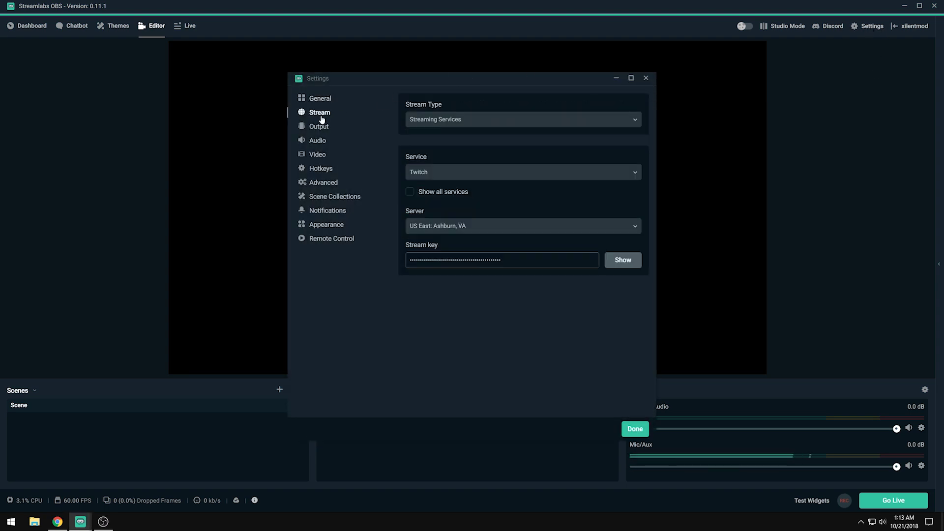
pyautogui.click(455, 122)
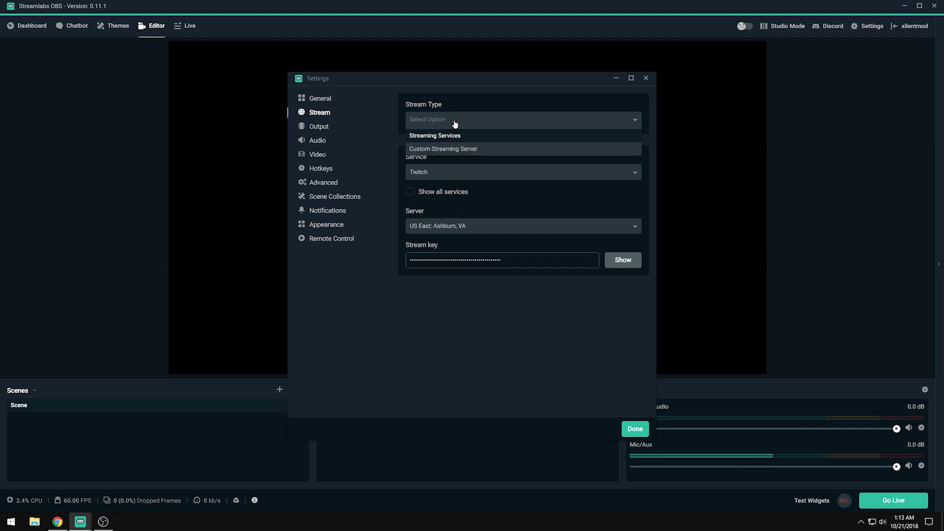
pyautogui.click(446, 139)
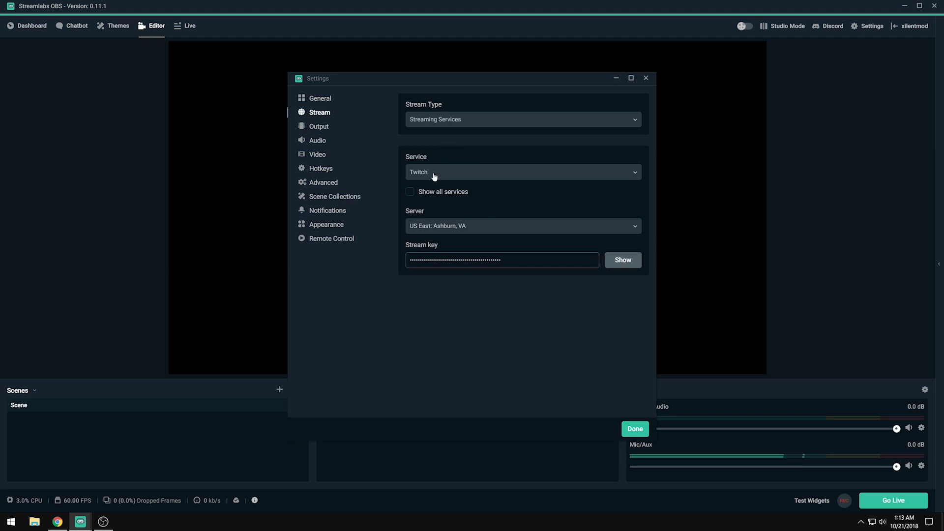
pyautogui.click(434, 175)
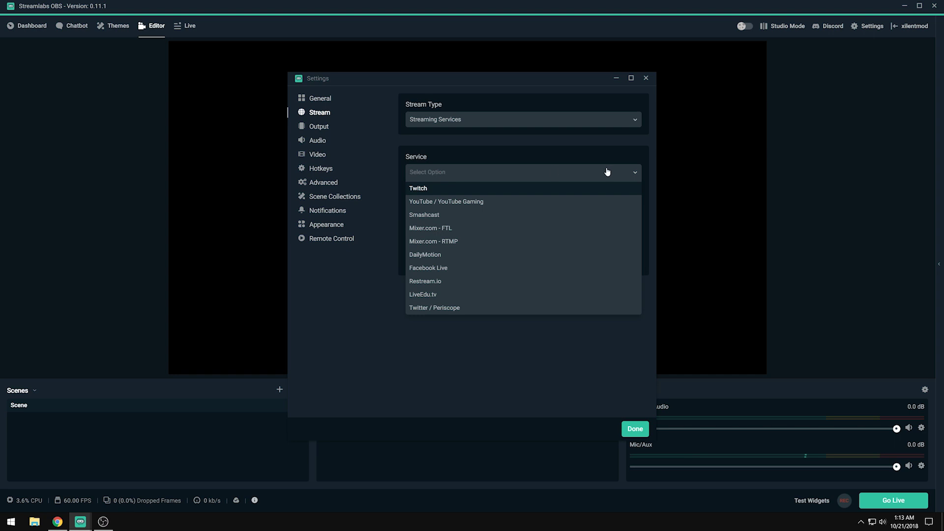
pyautogui.press('Return')
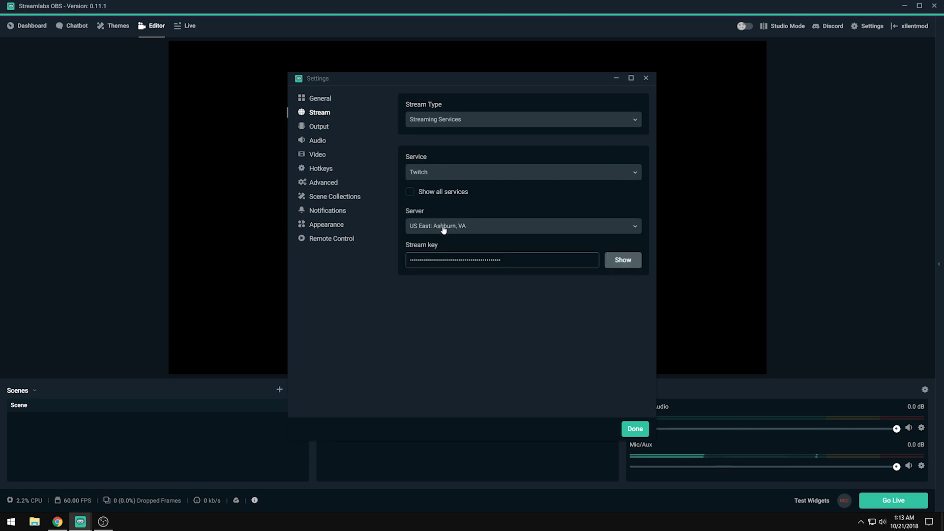
# Step: Look through the available Twitch servers in the stream settings, keeping the current selection
pyautogui.click(476, 229)
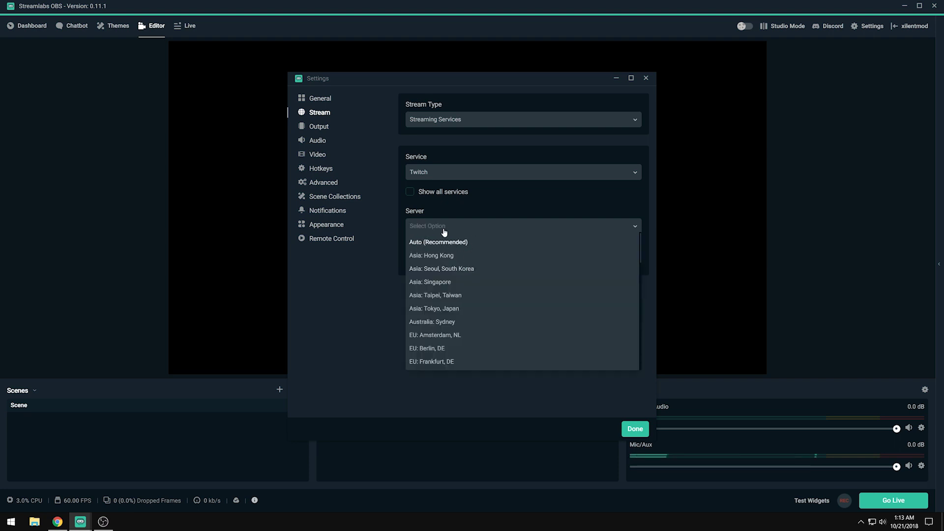
pyautogui.scroll(-6, 534, 315)
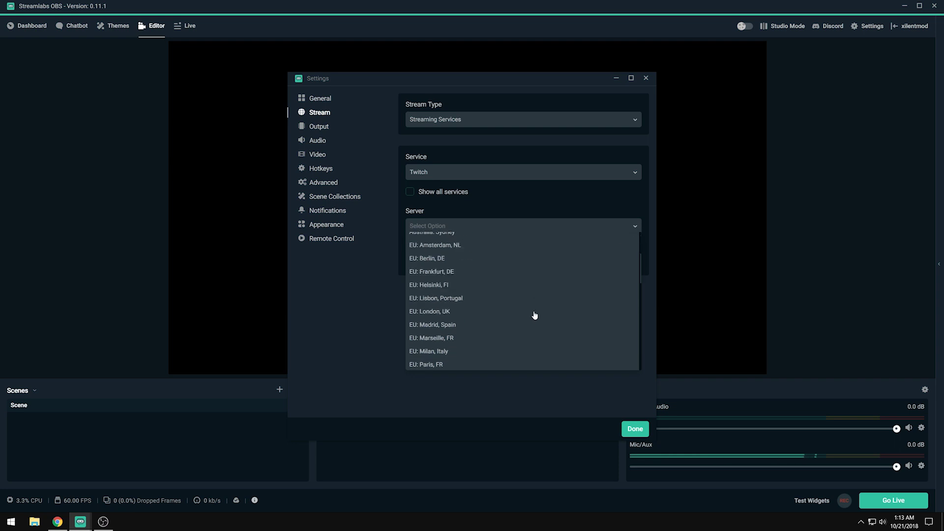
pyautogui.scroll(-3, 529, 312)
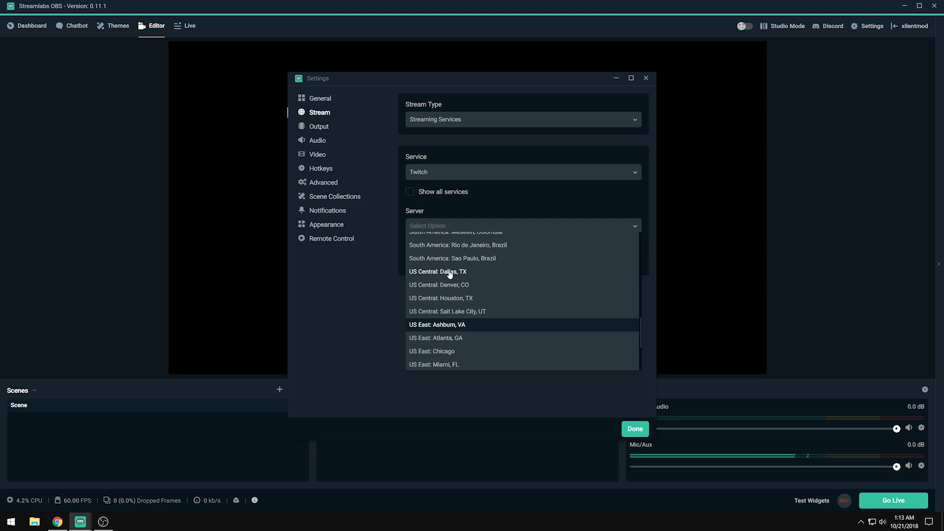
pyautogui.scroll(-1, 455, 320)
pyautogui.scroll(-2, 452, 320)
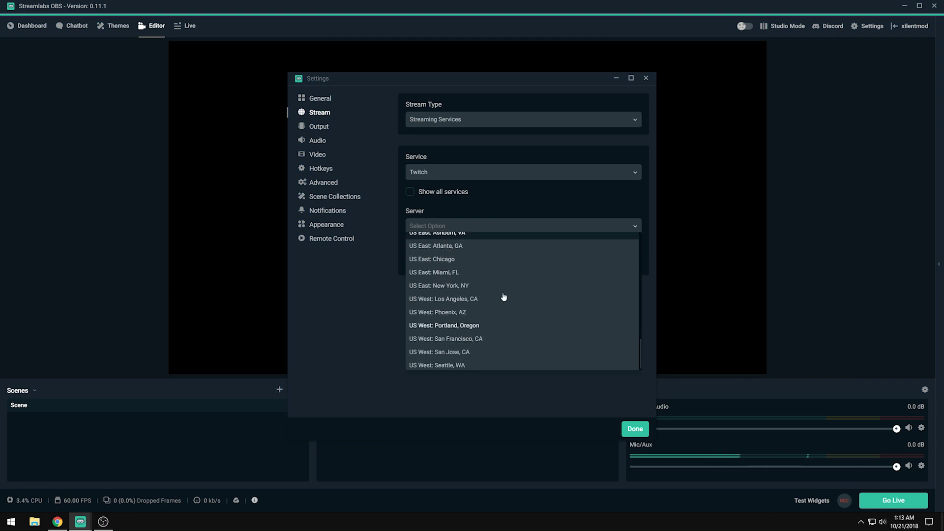
pyautogui.click(636, 226)
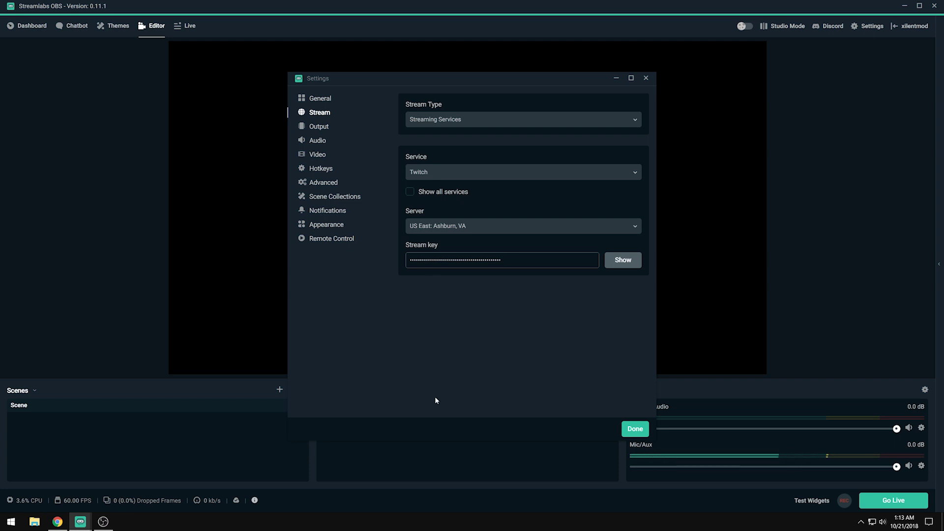
# Step: Switch to the browser and open the channel settings with the primary stream key from the Twitch dashboard
pyautogui.click(58, 522)
pyautogui.click(153, 6)
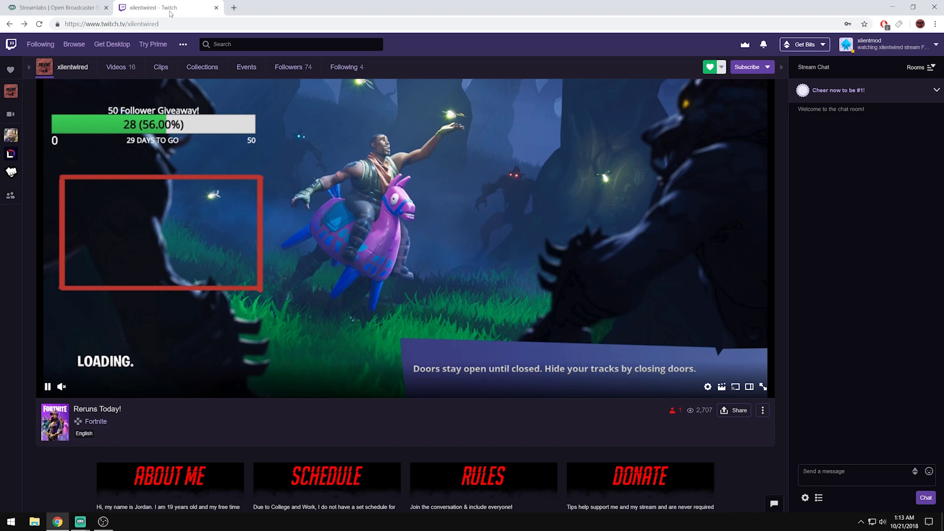
pyautogui.click(900, 47)
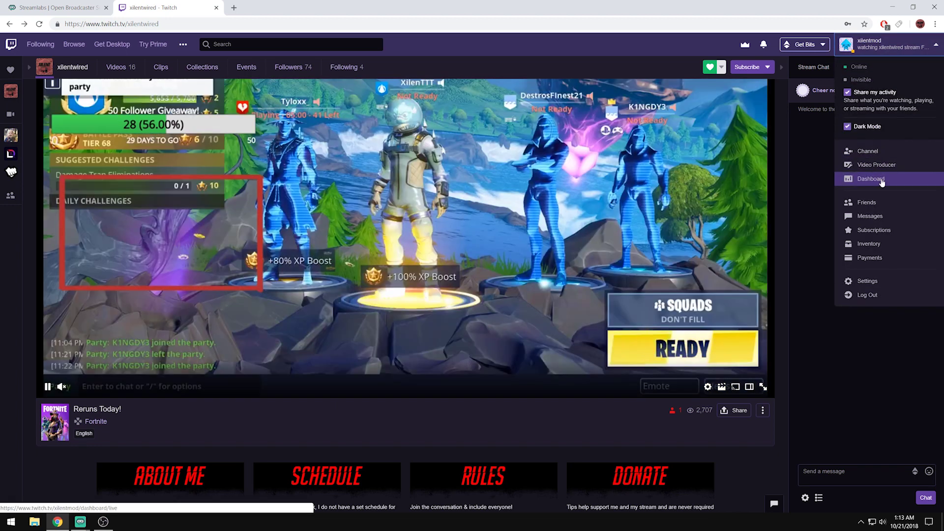
pyautogui.click(878, 180)
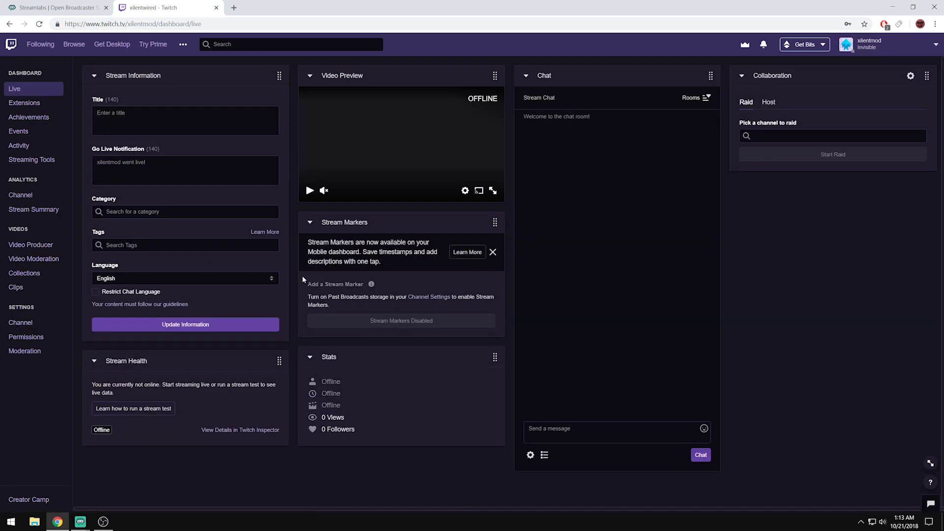
pyautogui.click(20, 323)
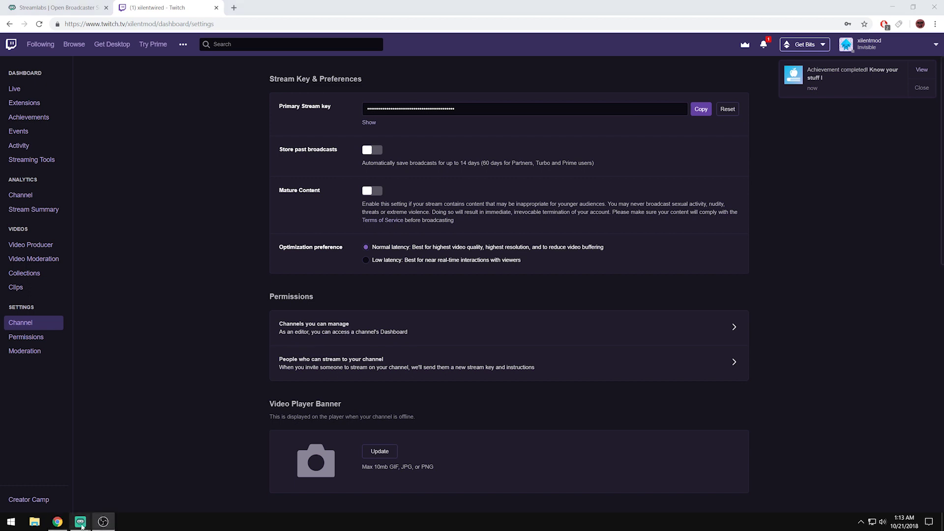
# Step: Switch back to the Streamlabs OBS stream settings and highlight the contents of the stream key field without changing it
pyautogui.moveTo(81, 524)
pyautogui.click(117, 485)
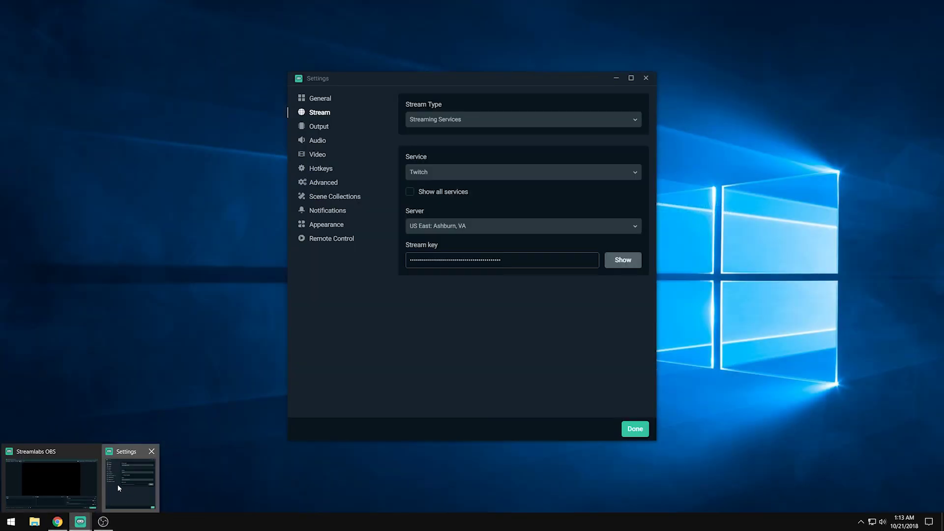
pyautogui.click(75, 501)
pyautogui.moveTo(80, 521)
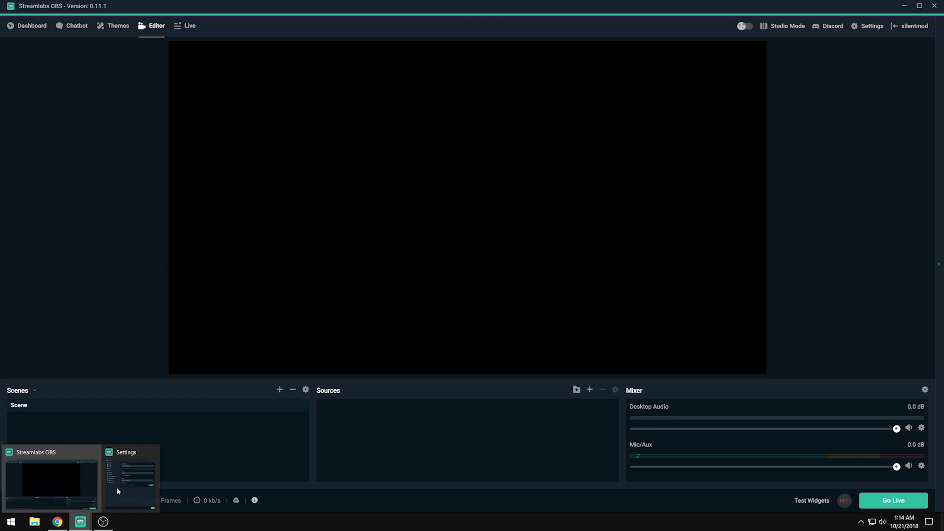
pyautogui.click(130, 484)
pyautogui.moveTo(512, 261); pyautogui.dragTo(280, 259)
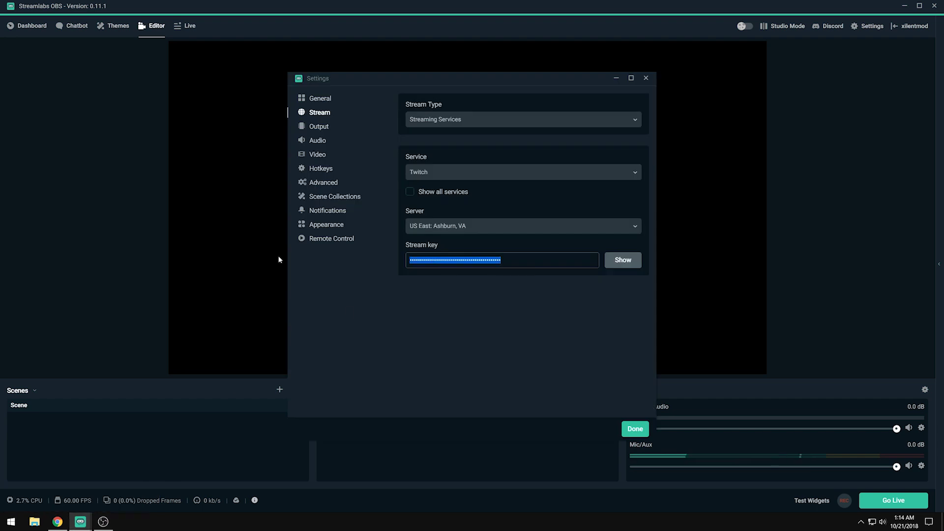
pyautogui.click(392, 310)
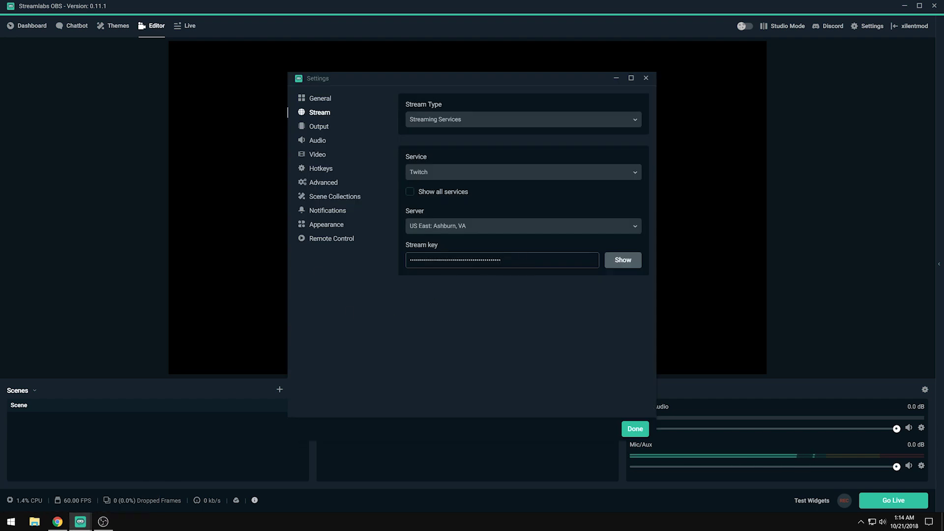
# Step: Open the output settings, try the Simple output mode and set the mode back to Advanced
pyautogui.click(314, 127)
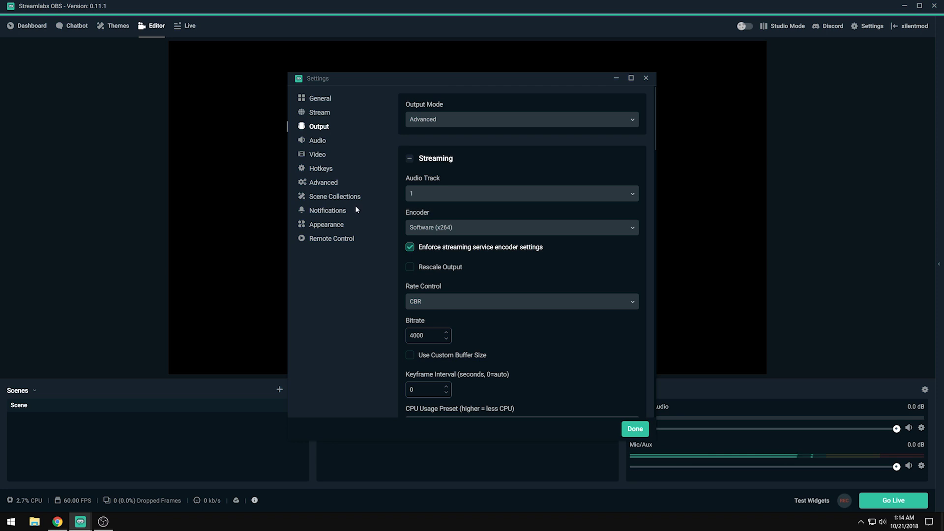
pyautogui.click(433, 123)
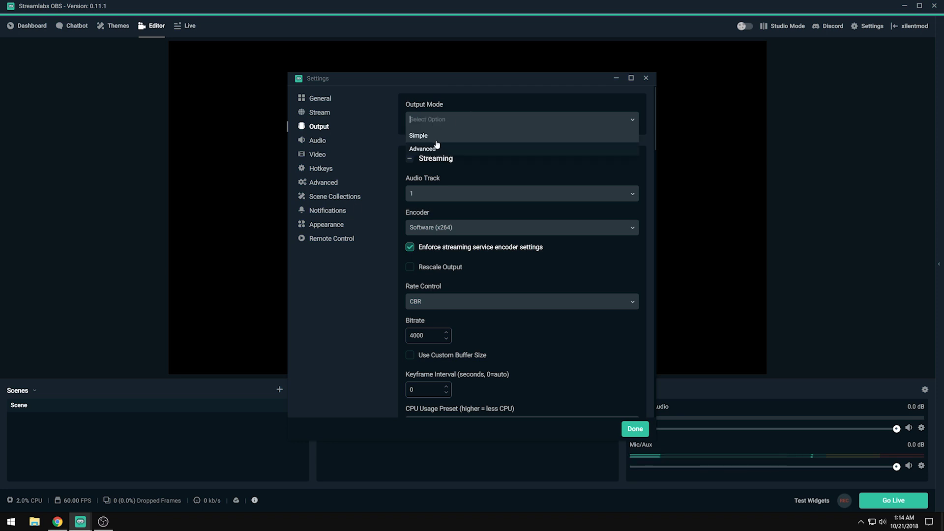
pyautogui.click(435, 138)
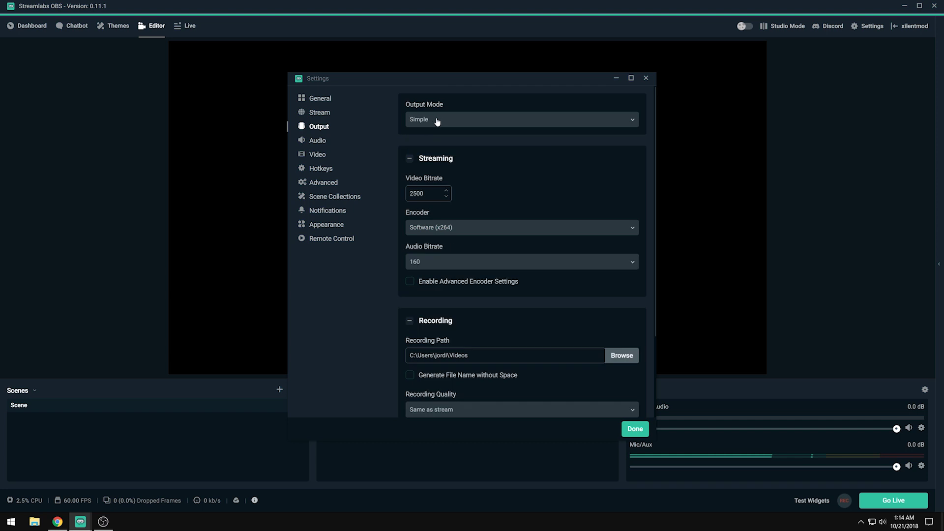
pyautogui.click(437, 120)
pyautogui.click(433, 148)
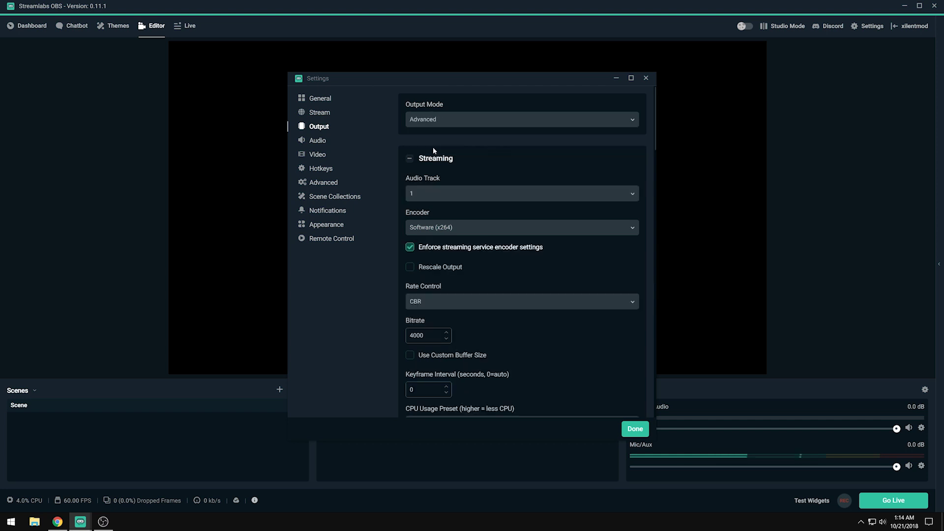
# Step: Collapse the Recording section of the output settings, leaving the Streaming section expanded
pyautogui.click(532, 158)
pyautogui.click(442, 158)
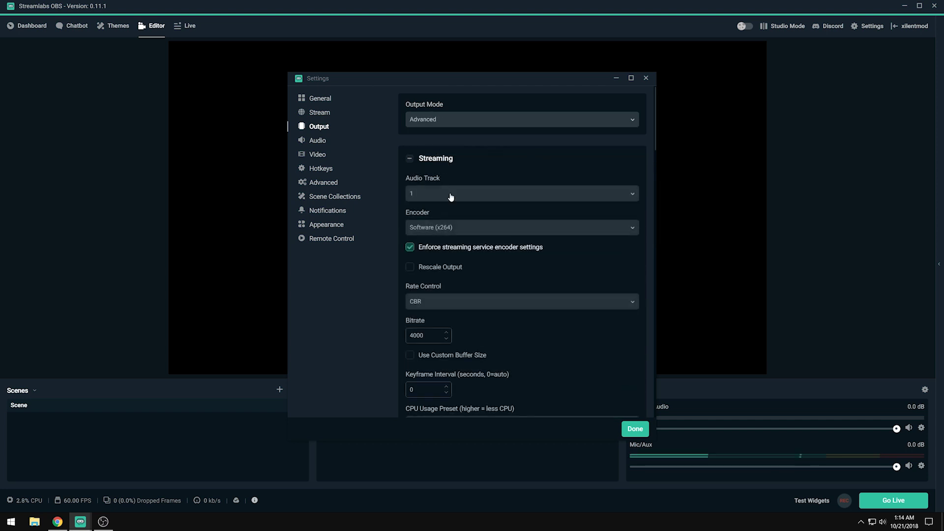
pyautogui.click(411, 159)
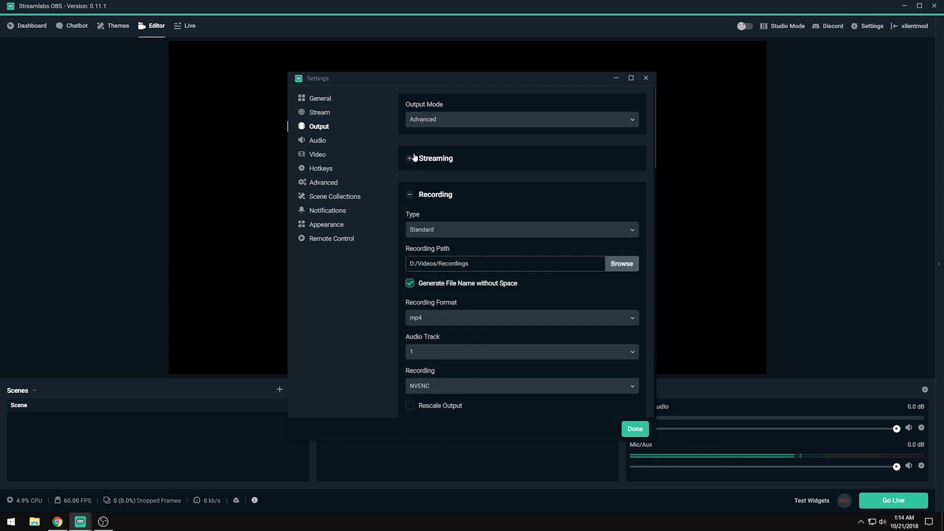
pyautogui.click(408, 198)
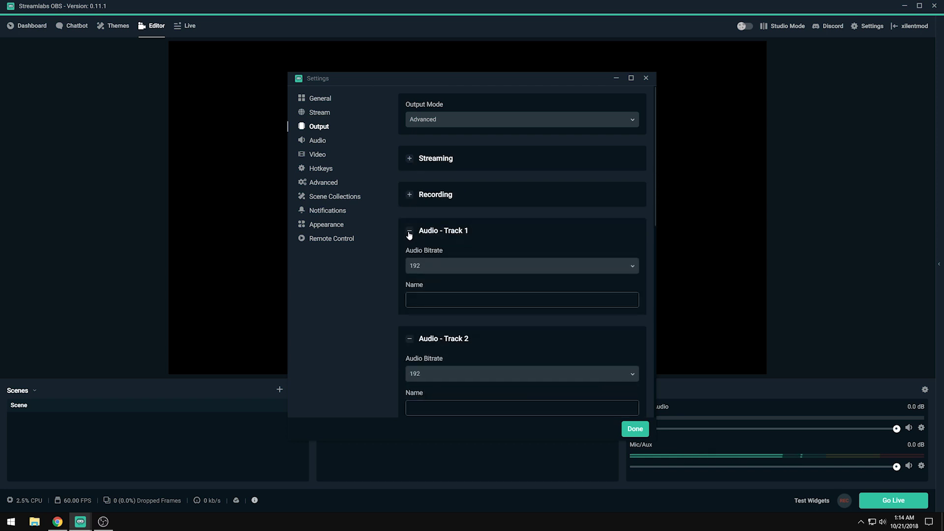
pyautogui.click(411, 157)
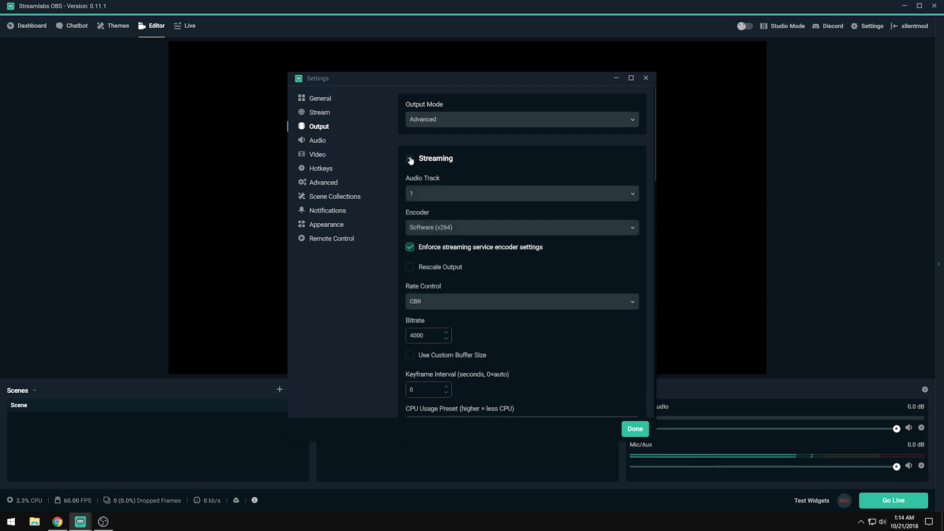
# Step: Look through the available streaming encoders and select Software (x264)
pyautogui.scroll(-3, 506, 189)
pyautogui.scroll(2, 463, 185)
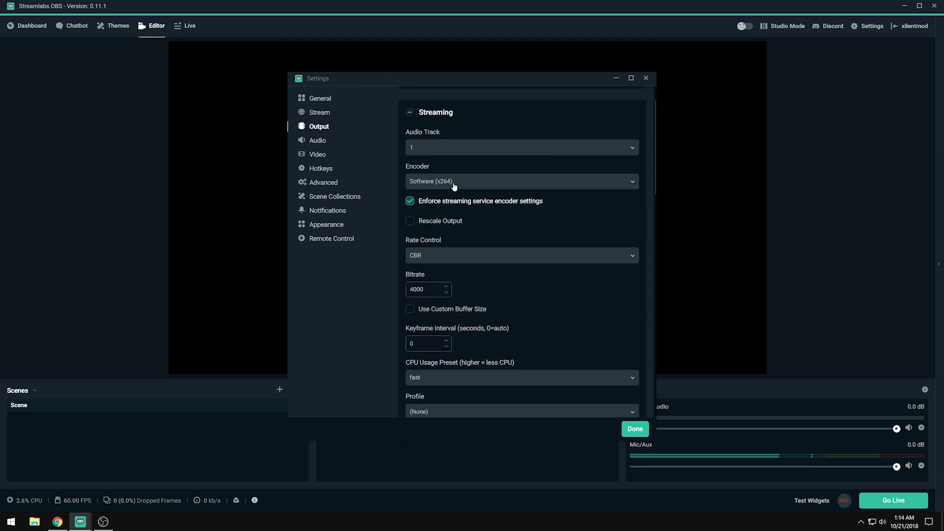
pyautogui.click(457, 187)
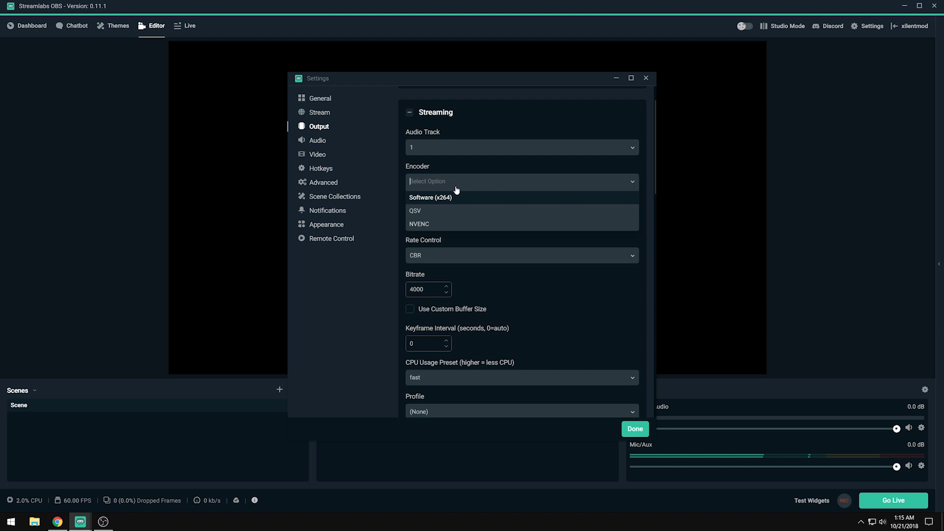
pyautogui.click(434, 203)
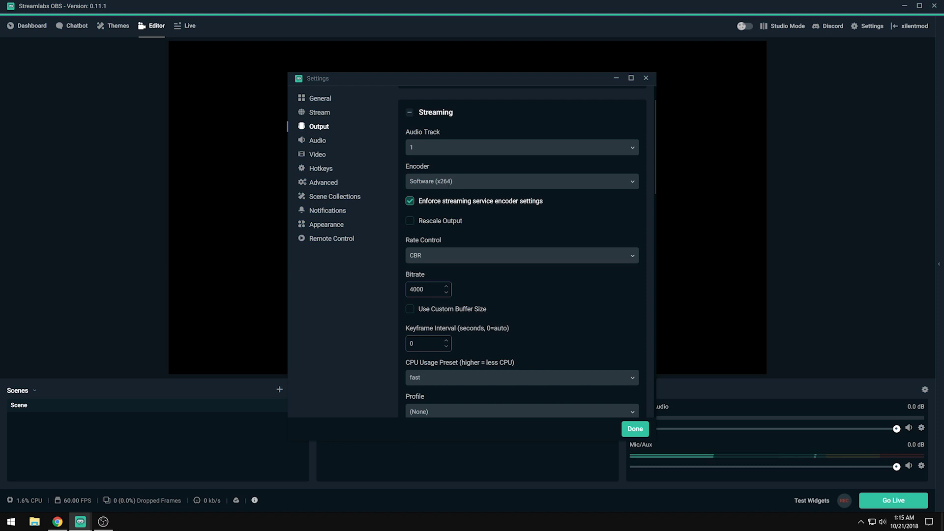
pyautogui.click(432, 183)
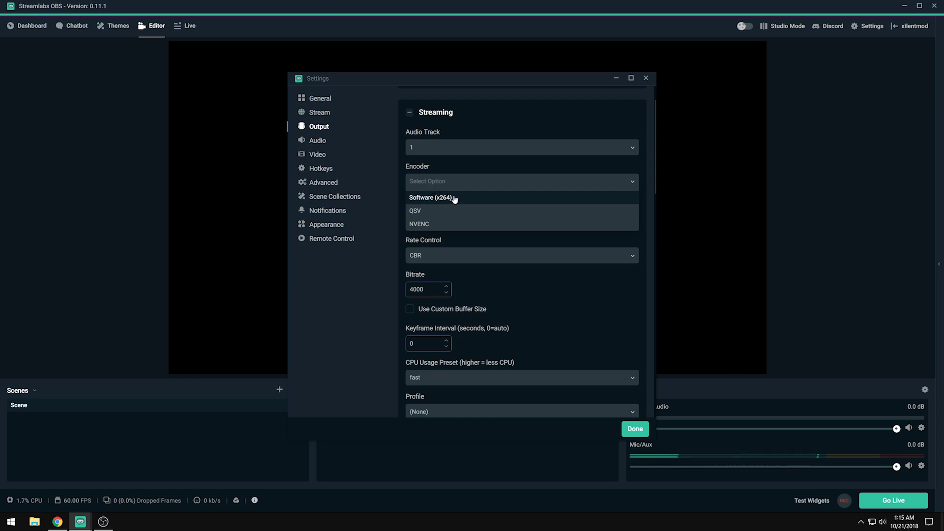
pyautogui.click(453, 198)
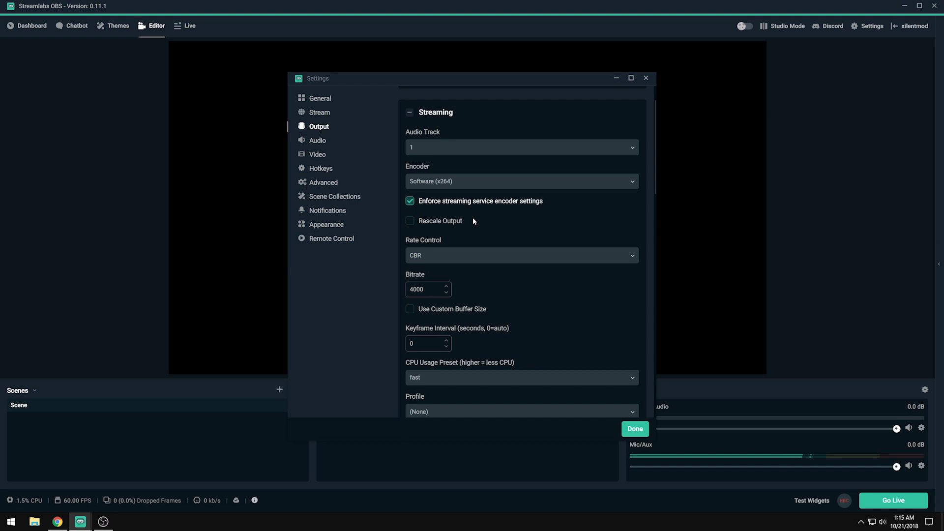
# Step: Set the streaming bitrate to 3500 and the keyframe interval to 2 seconds
pyautogui.moveTo(436, 290); pyautogui.dragTo(379, 289)
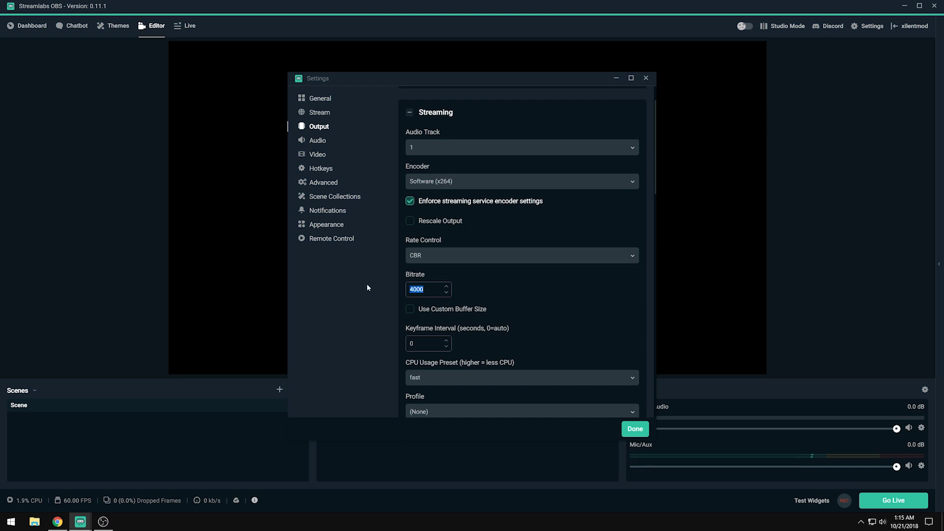
pyautogui.write('3500')
pyautogui.scroll(-1, 571, 318)
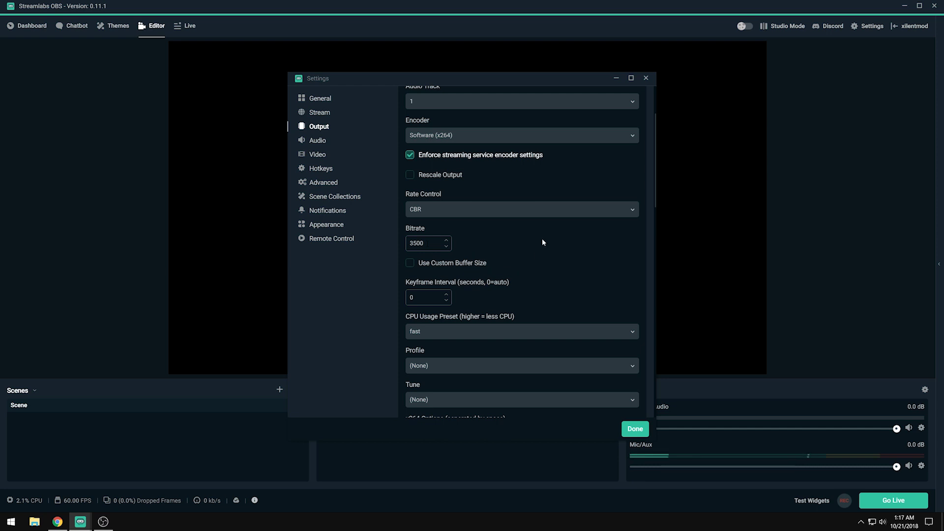
pyautogui.scroll(-2, 542, 238)
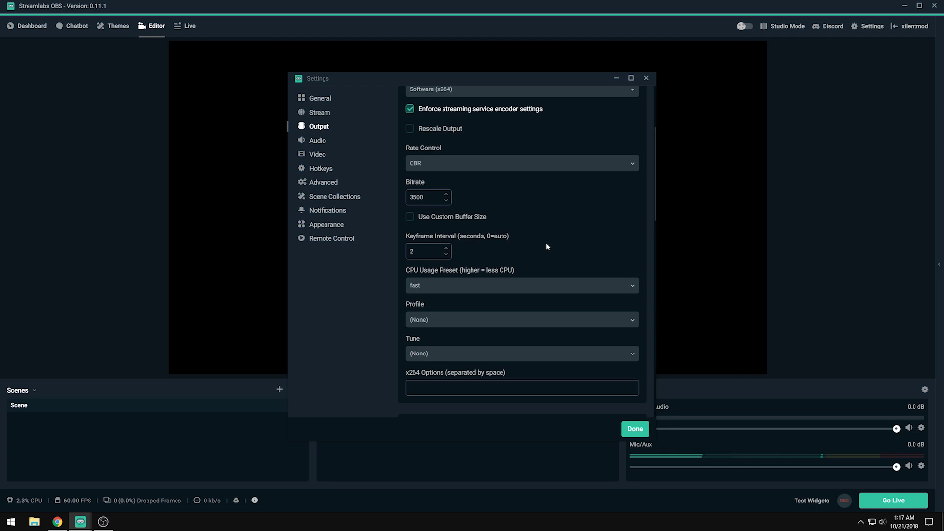
# Step: Try the medium CPU usage preset for the x264 encoder and switch it to veryfast
pyautogui.scroll(-1, 541, 231)
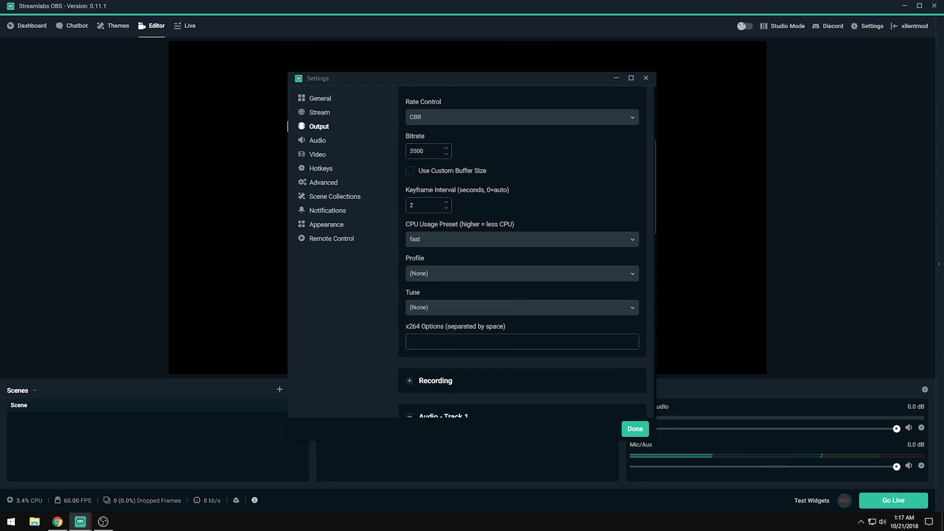
pyautogui.click(444, 243)
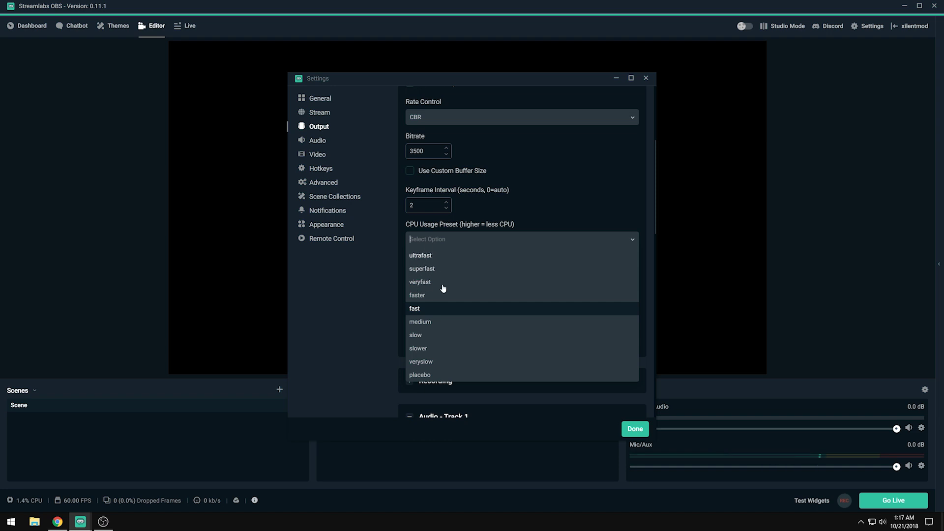
pyautogui.click(420, 308)
pyautogui.click(430, 245)
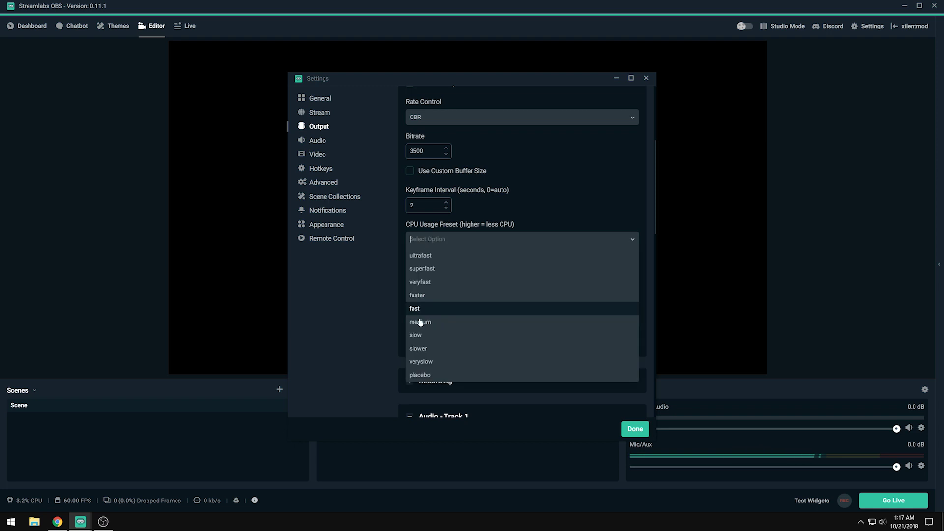
pyautogui.click(426, 319)
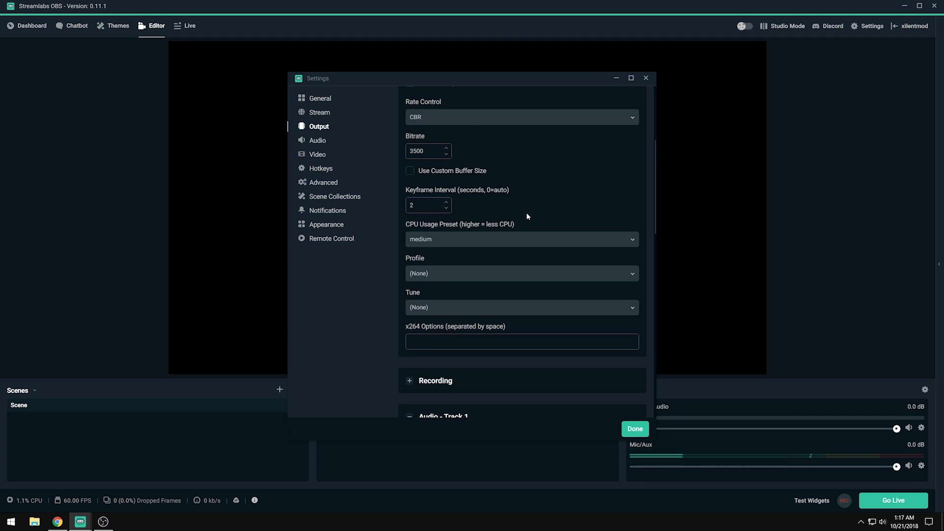
pyautogui.click(465, 239)
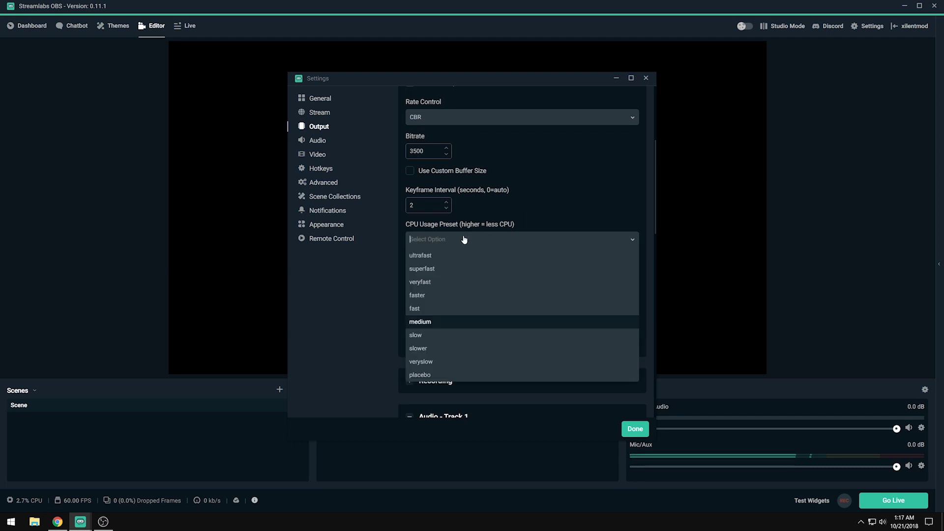
pyautogui.click(436, 283)
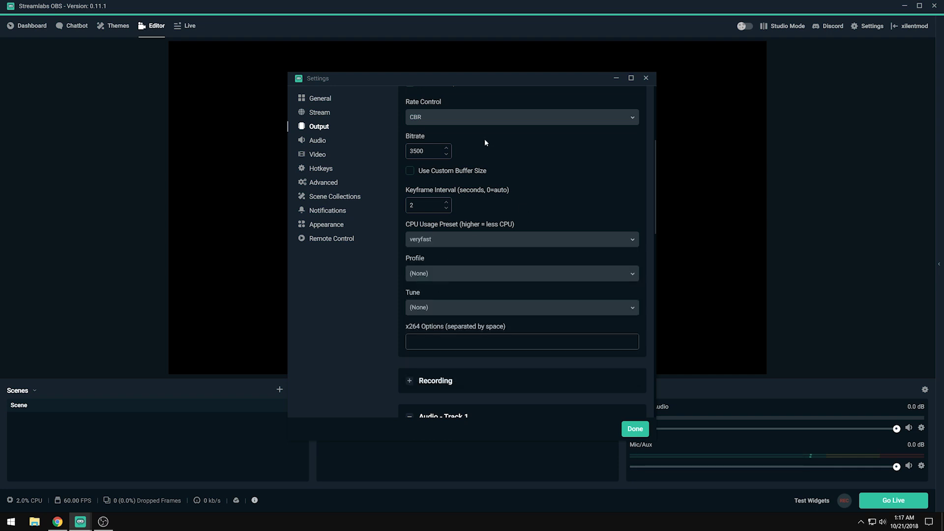
# Step: Switch the streaming encoder to NVENC and set its preset to High Quality
pyautogui.click(458, 120)
pyautogui.scroll(4, 583, 216)
pyautogui.click(453, 135)
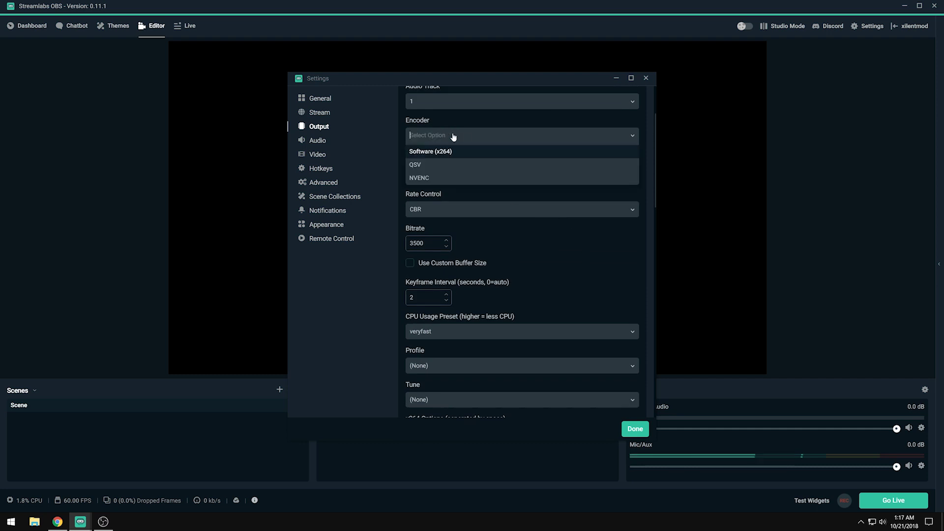
pyautogui.click(431, 178)
pyautogui.click(435, 316)
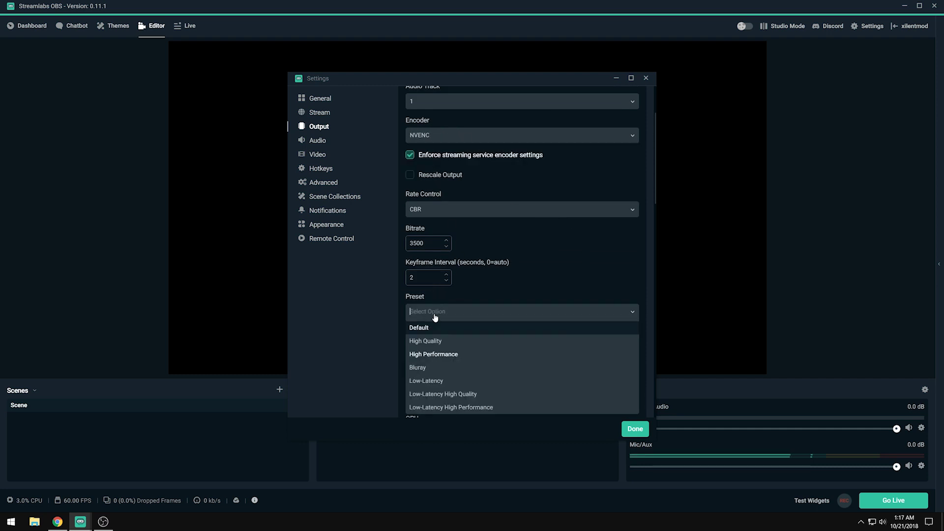
pyautogui.click(429, 342)
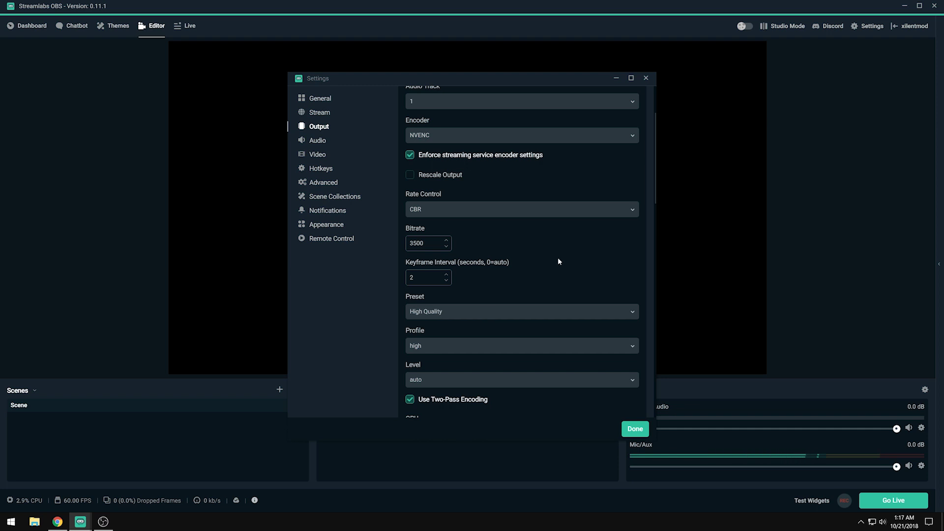
# Step: Review the NVENC profile, level, two-pass encoding, GPU and B-frames settings, keeping the profile on high
pyautogui.scroll(-1, 556, 260)
pyautogui.click(442, 300)
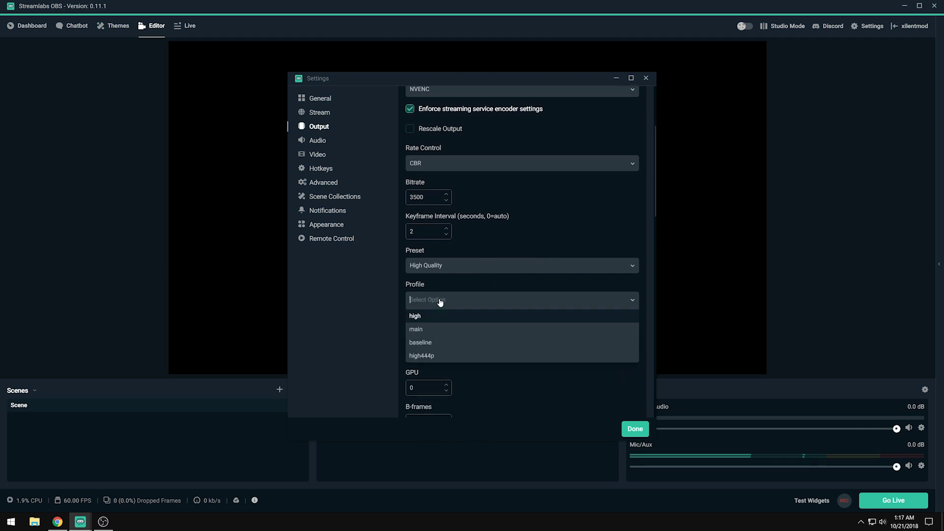
pyautogui.press('Return')
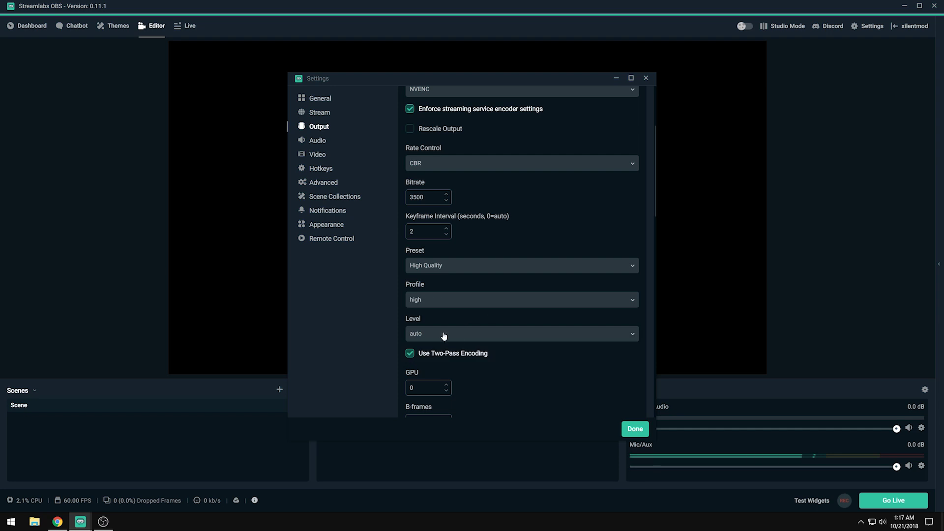
pyautogui.scroll(-1, 431, 291)
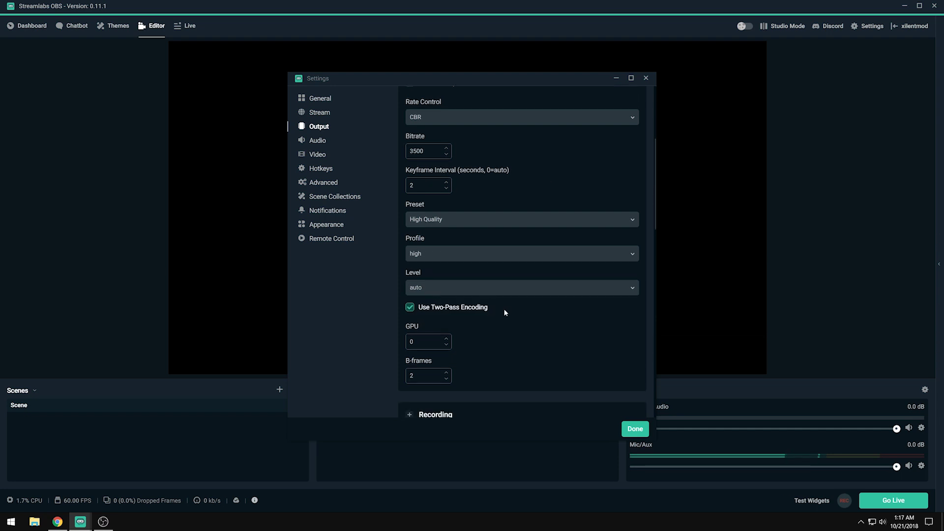
pyautogui.scroll(-1, 465, 328)
pyautogui.scroll(3, 464, 329)
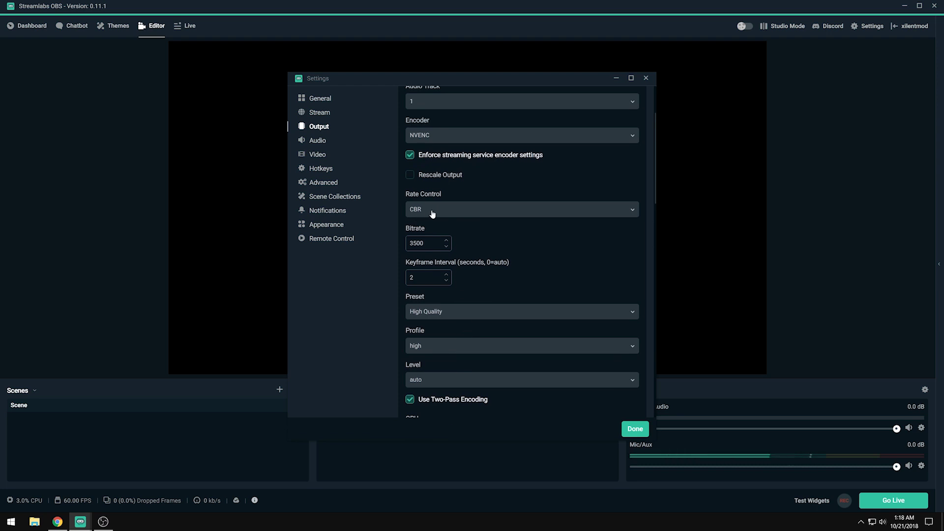
# Step: Set the streaming encoder back to Software (x264) and disable the custom buffer size
pyautogui.click(442, 138)
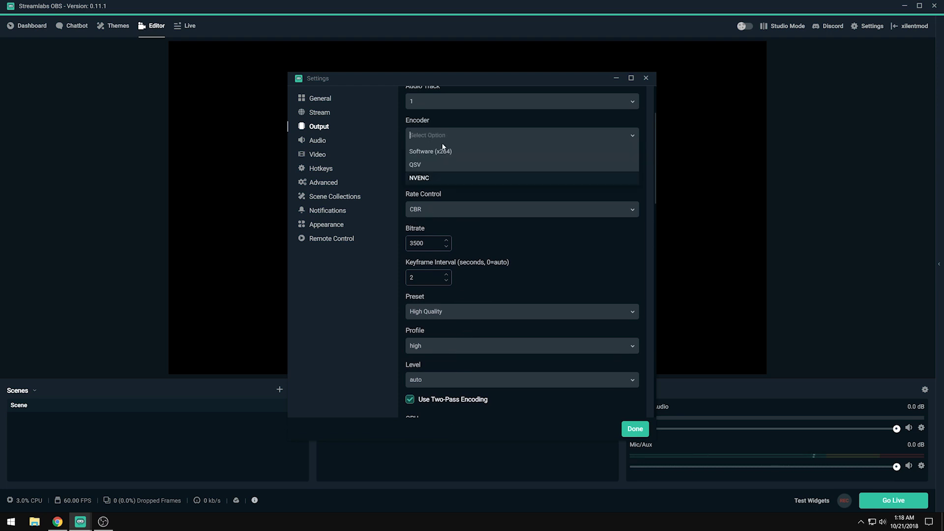
pyautogui.click(443, 151)
pyautogui.click(566, 262)
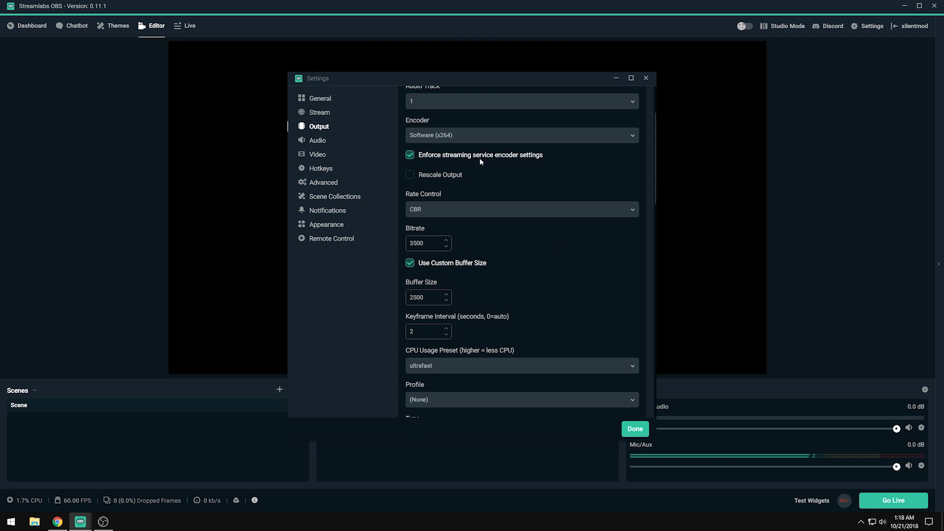
pyautogui.click(457, 262)
pyautogui.click(443, 263)
pyautogui.click(433, 262)
# Step: Try the veryfast CPU usage preset for the x264 encoder and settle on medium
pyautogui.scroll(-1, 491, 276)
pyautogui.click(485, 286)
pyautogui.click(420, 328)
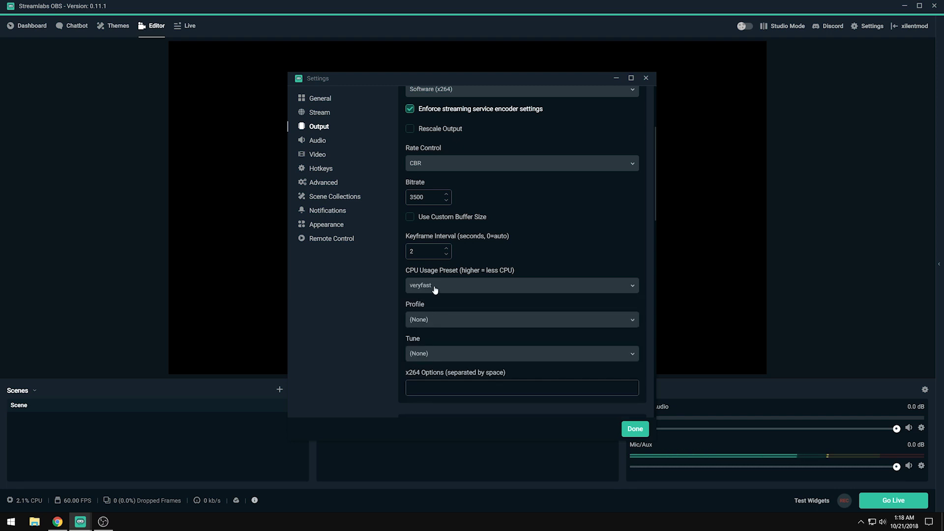
pyautogui.click(423, 285)
pyautogui.click(425, 370)
pyautogui.scroll(-2, 559, 235)
pyautogui.click(560, 240)
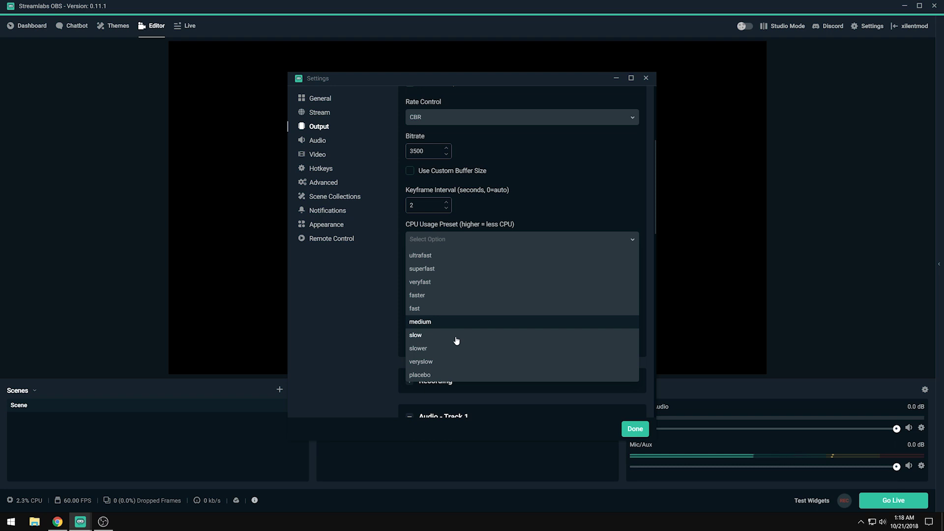
pyautogui.click(428, 323)
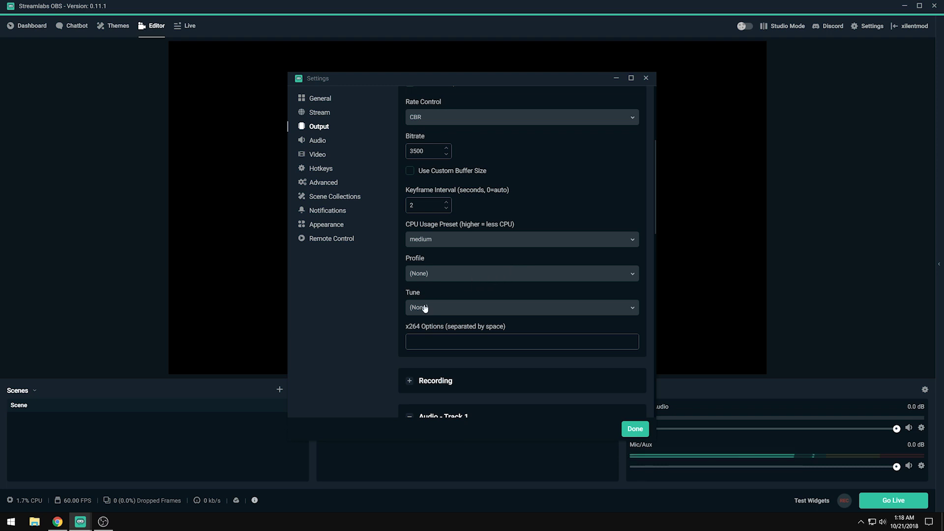
pyautogui.scroll(-1, 432, 308)
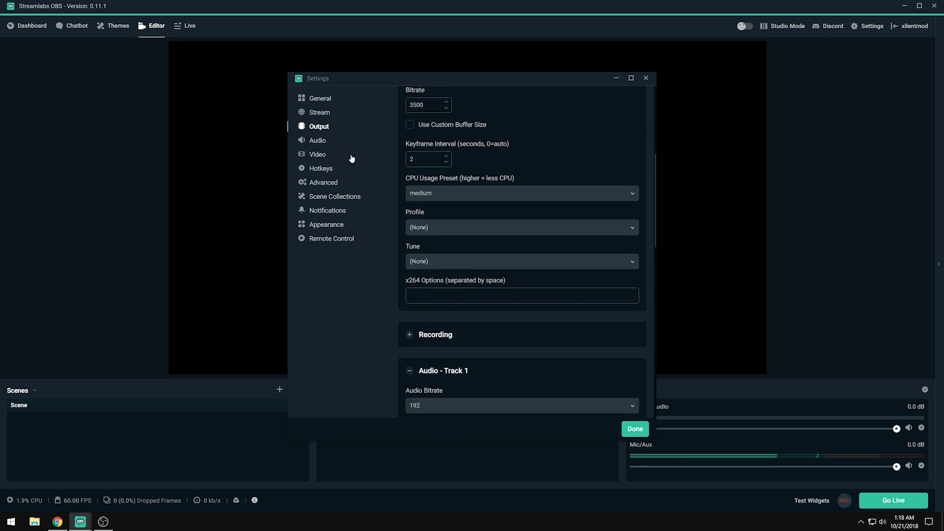
# Step: Set Desktop Audio Device 1 to K70 USB (USB Audio Device) and Mic/Auxiliary Device 1 to Microphone (AT2020USB+)
pyautogui.click(314, 141)
pyautogui.click(437, 122)
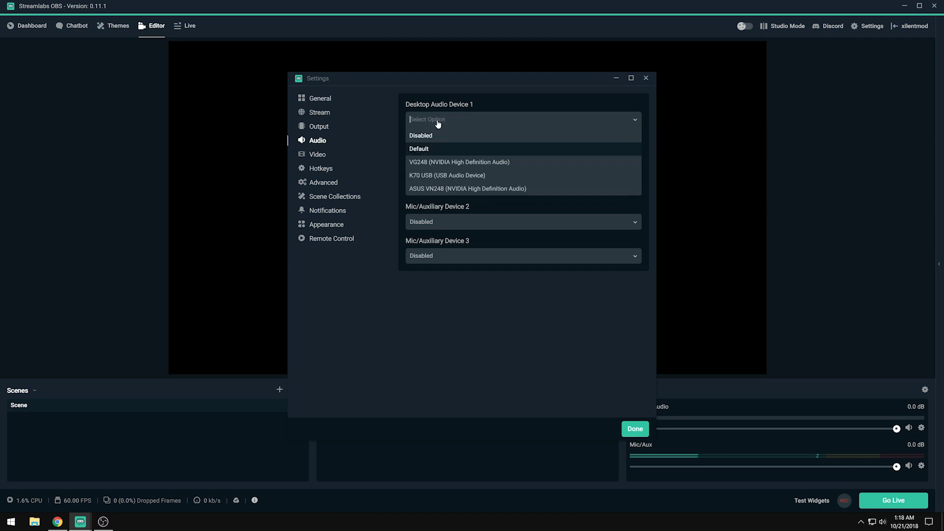
pyautogui.click(445, 177)
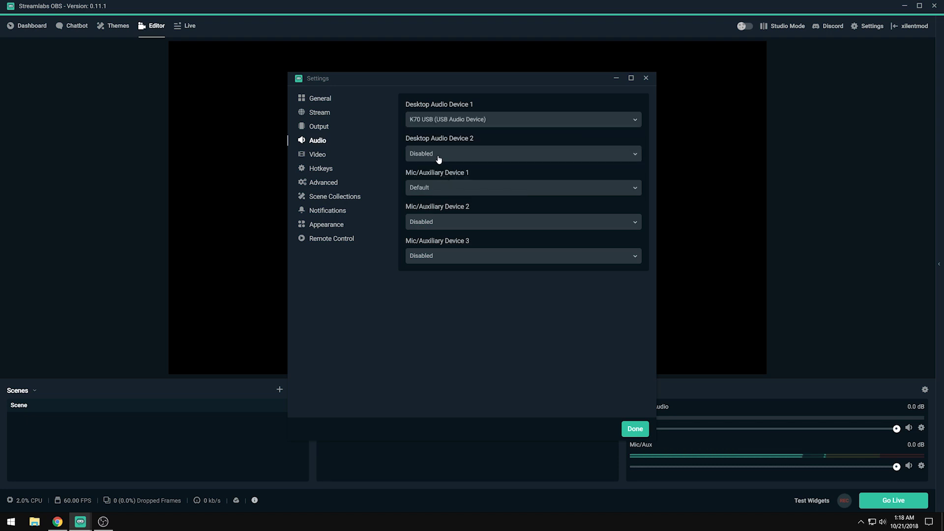
pyautogui.click(443, 189)
pyautogui.click(448, 229)
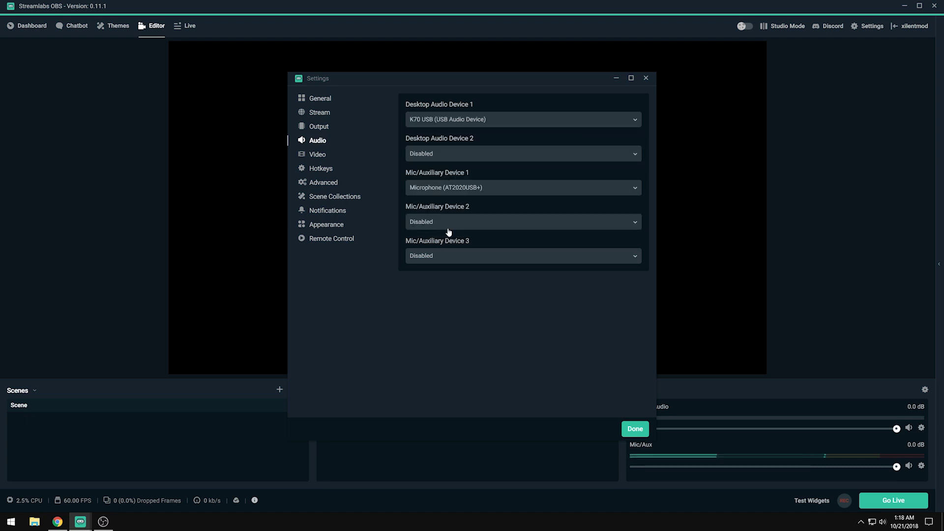
pyautogui.click(434, 158)
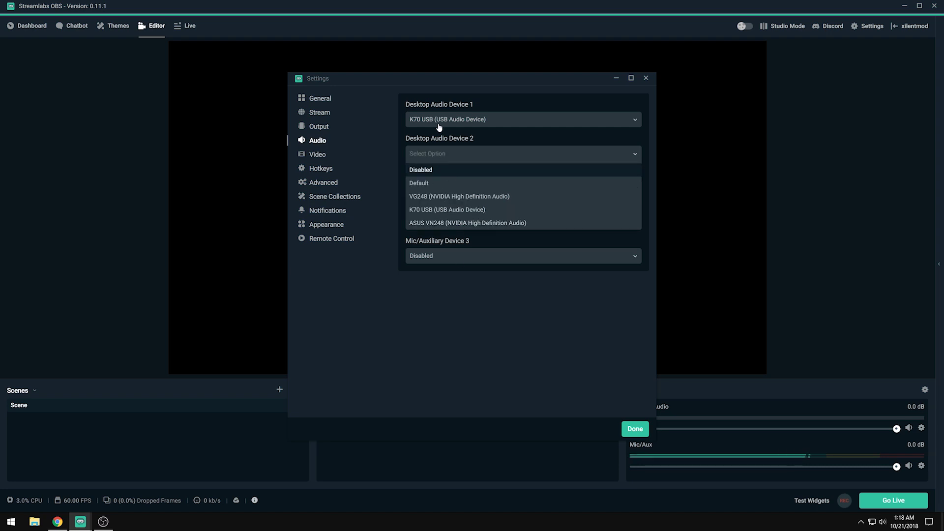
pyautogui.click(357, 157)
# Step: Try 1920x1080 as the base canvas resolution in the video settings and settle on 2560x1440
pyautogui.click(322, 155)
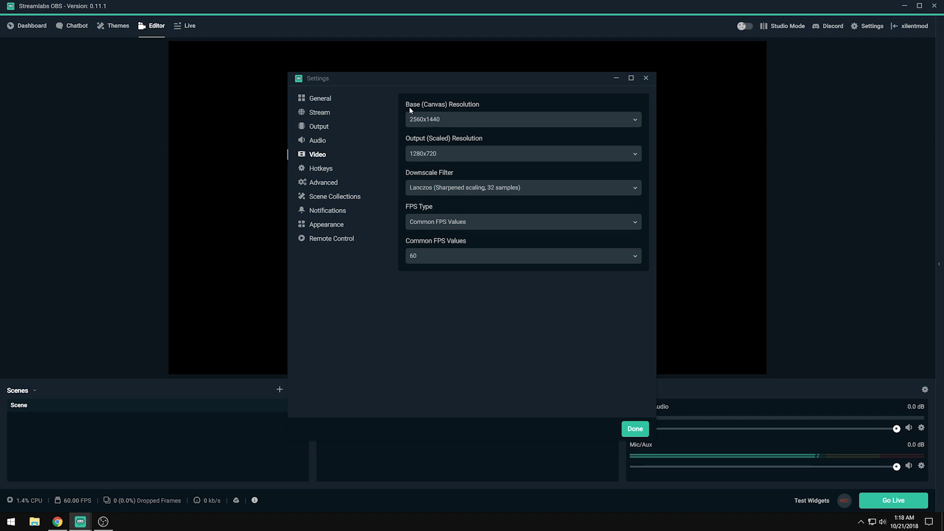
pyautogui.click(454, 122)
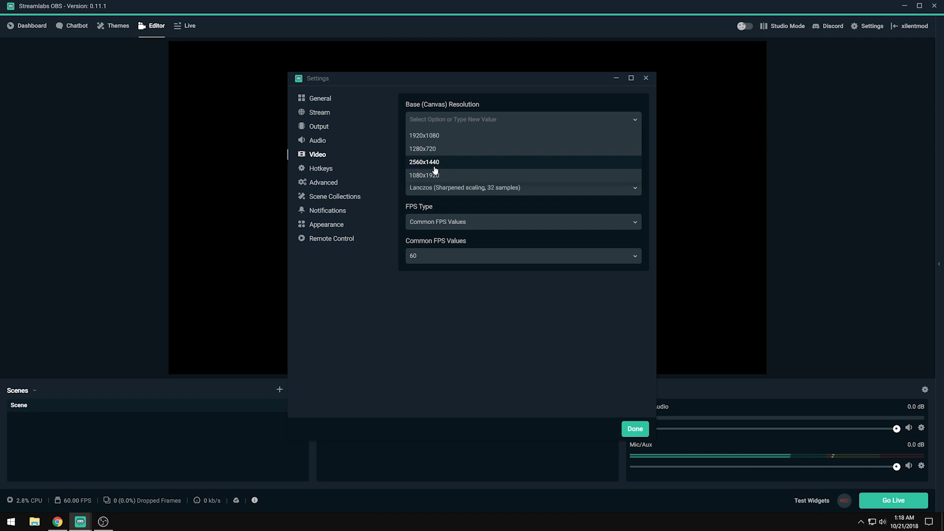
pyautogui.click(435, 169)
pyautogui.click(438, 120)
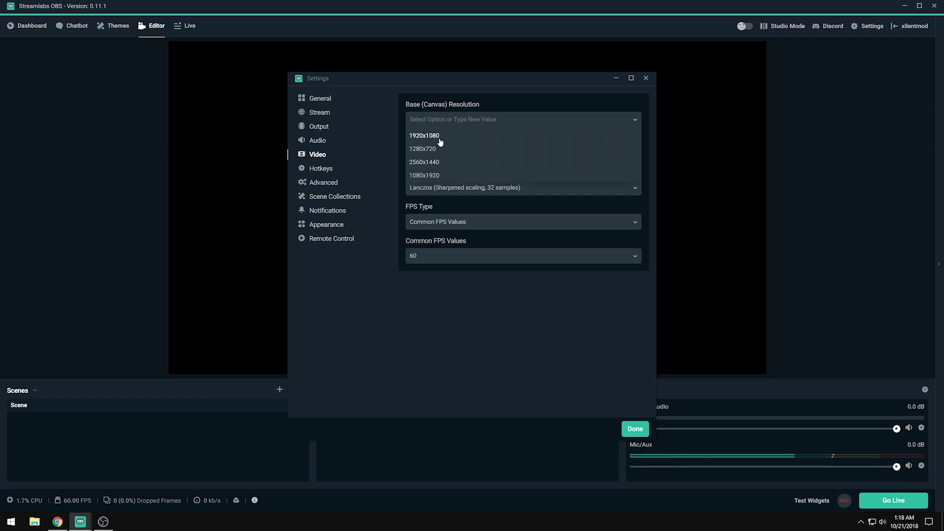
pyautogui.click(439, 139)
pyautogui.click(432, 120)
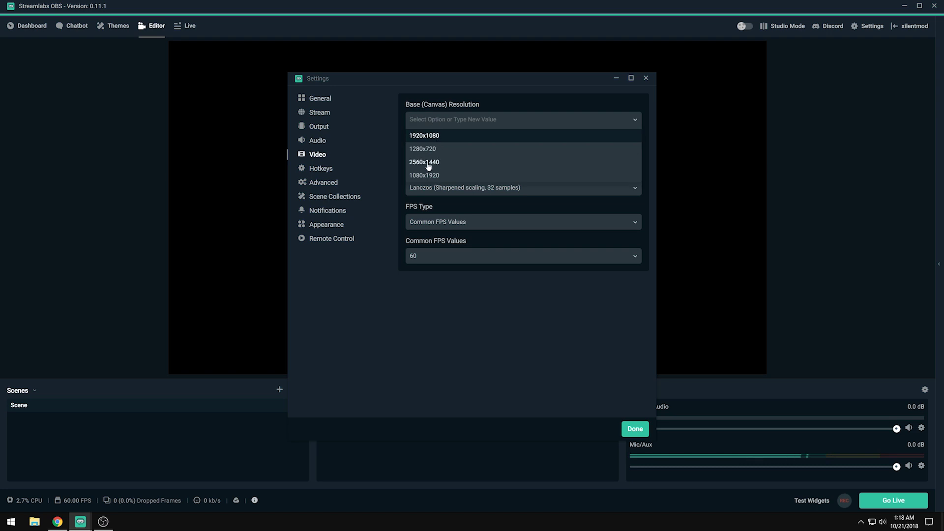
pyautogui.click(432, 167)
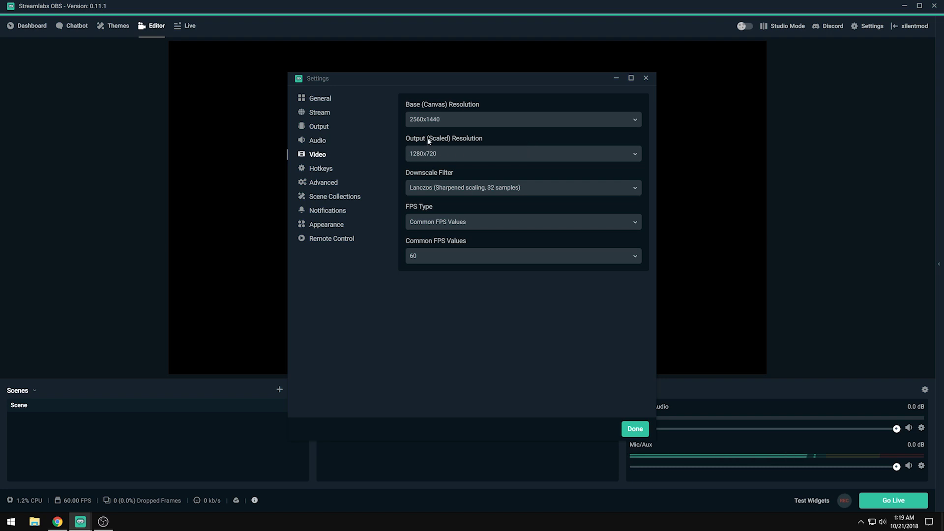
# Step: Set the output scaled resolution to 1280x720 and the downscale filter to Lanczos (Sharpened scaling, 32 samples)
pyautogui.click(453, 157)
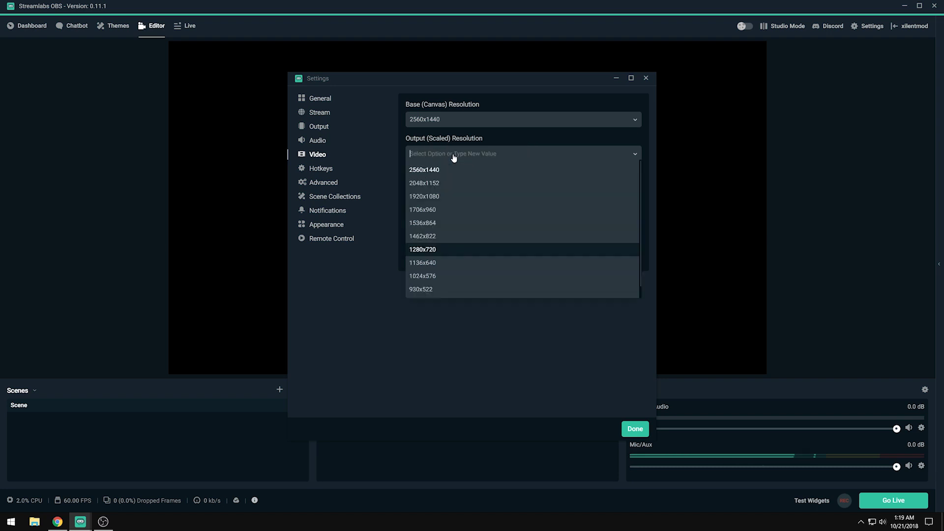
pyautogui.click(434, 250)
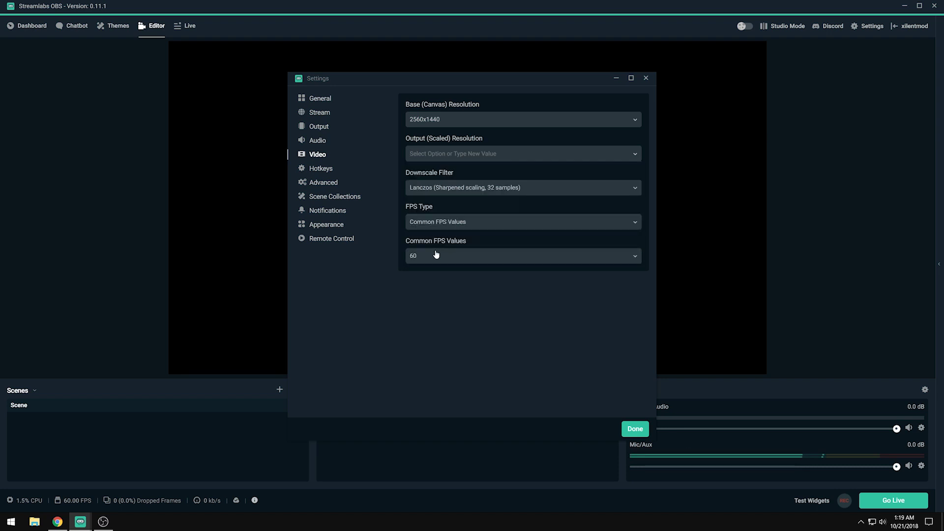
pyautogui.click(445, 158)
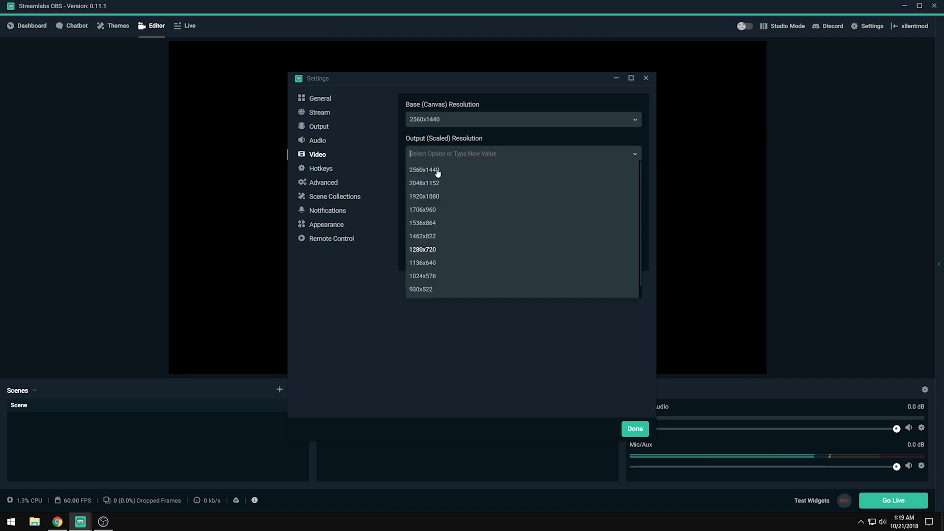
pyautogui.click(428, 250)
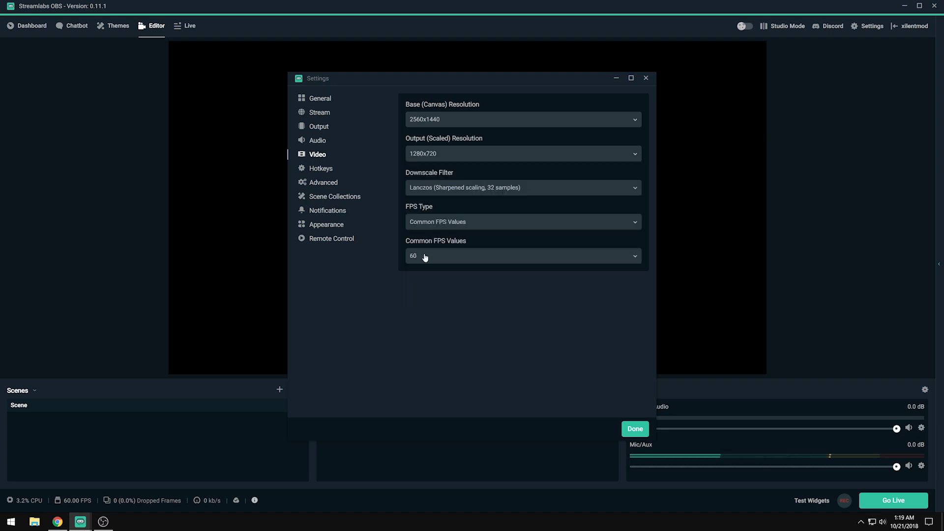
pyautogui.click(470, 190)
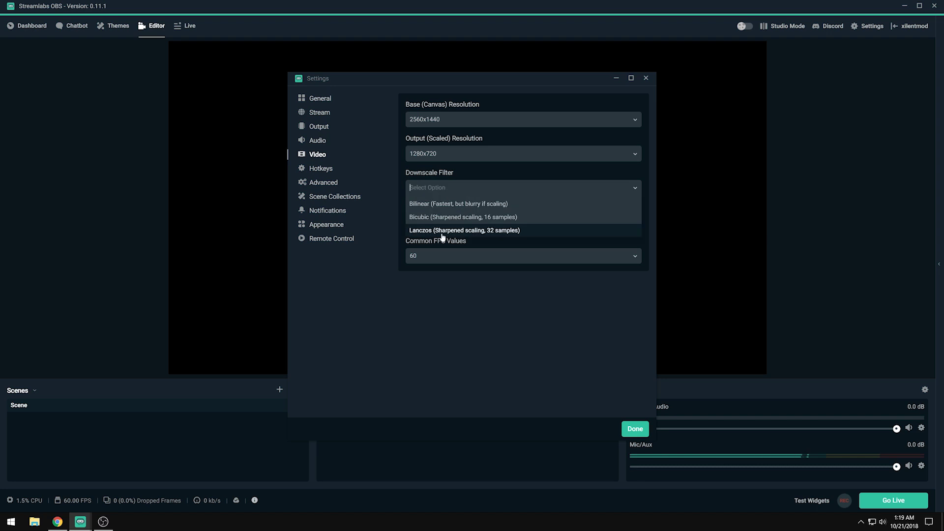
pyautogui.click(492, 231)
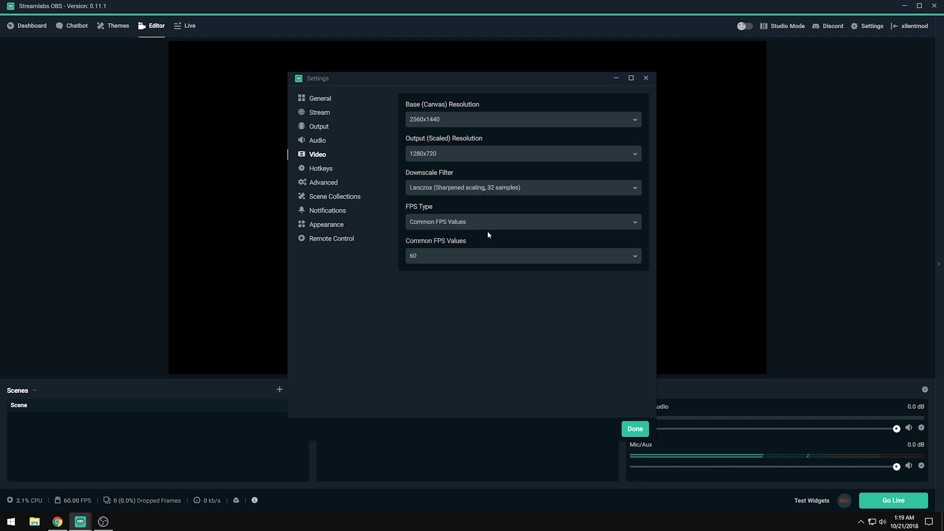
# Step: Try 30 as the common FPS value and settle on 60
pyautogui.click(447, 255)
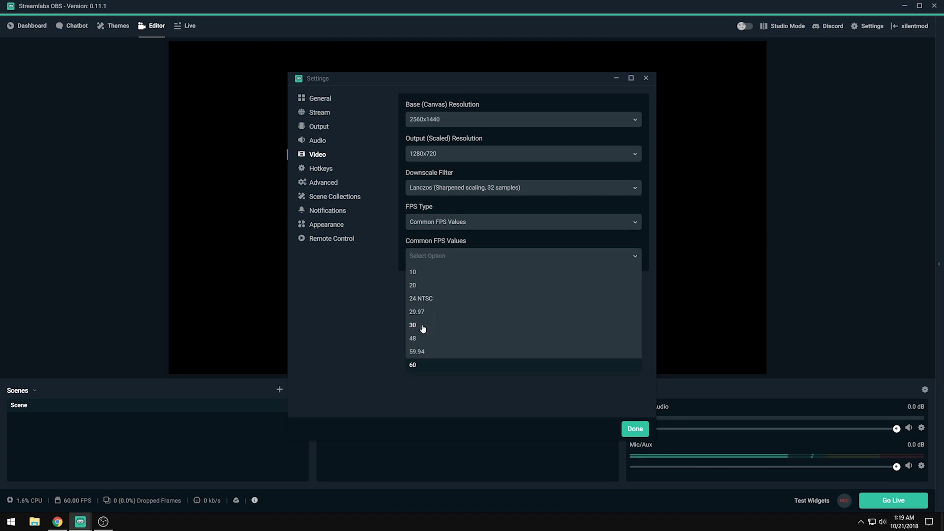
pyautogui.click(424, 365)
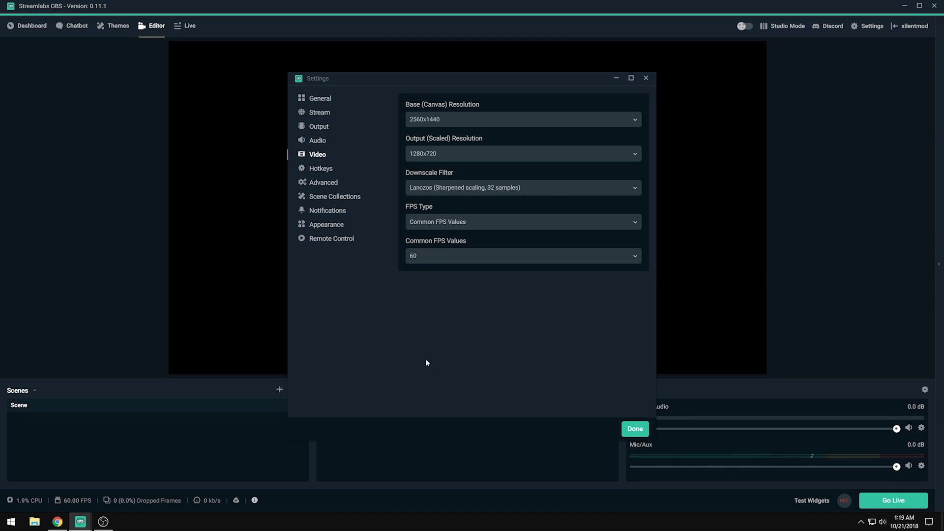
pyautogui.click(425, 260)
pyautogui.click(418, 326)
pyautogui.click(445, 256)
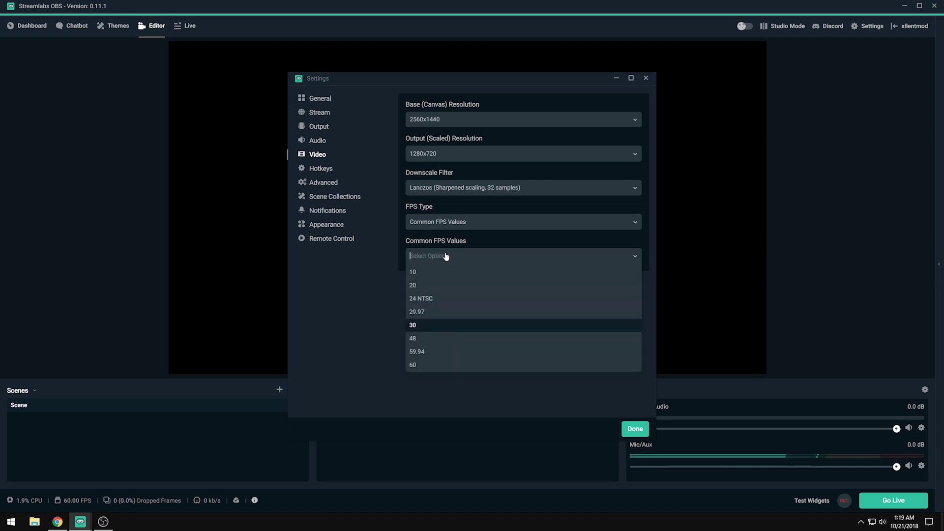
pyautogui.click(415, 366)
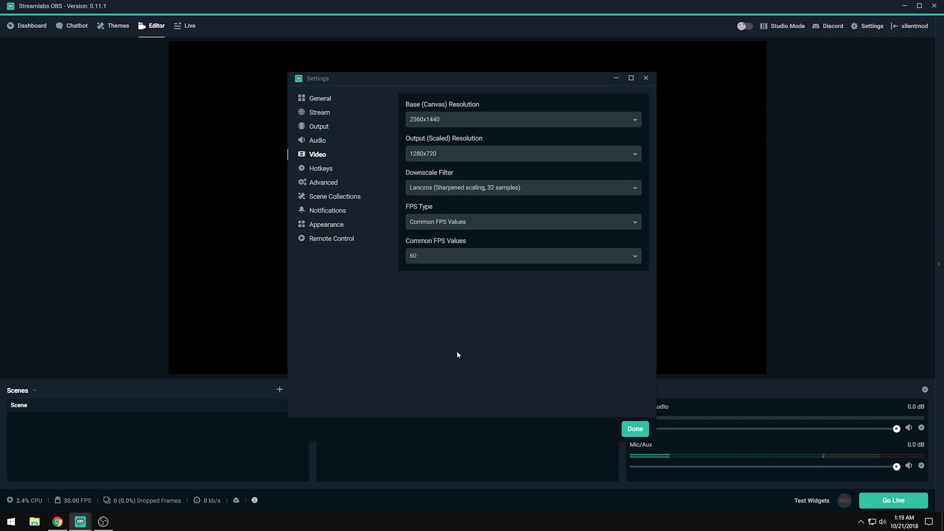
# Step: Look over the hotkeys, advanced and general settings, and close the settings window
pyautogui.click(315, 173)
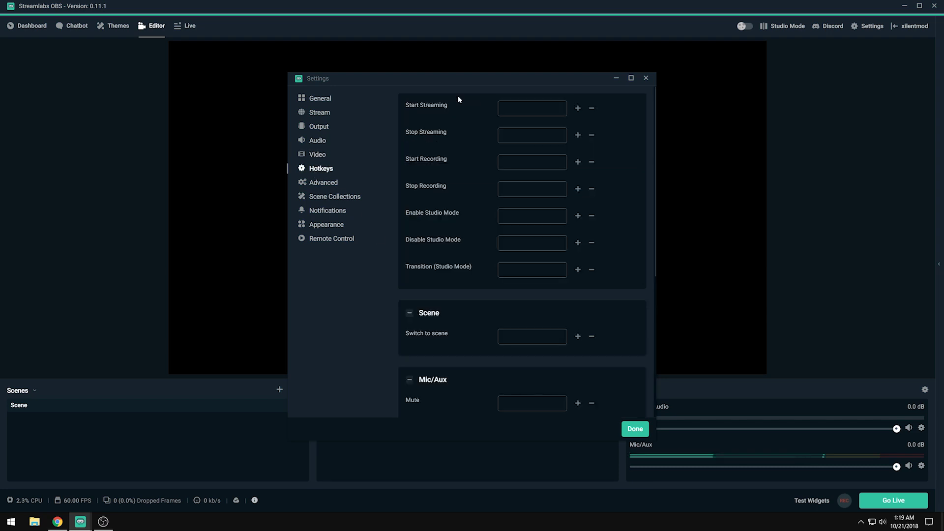
pyautogui.click(321, 185)
pyautogui.scroll(-2, 473, 189)
pyautogui.scroll(2, 472, 190)
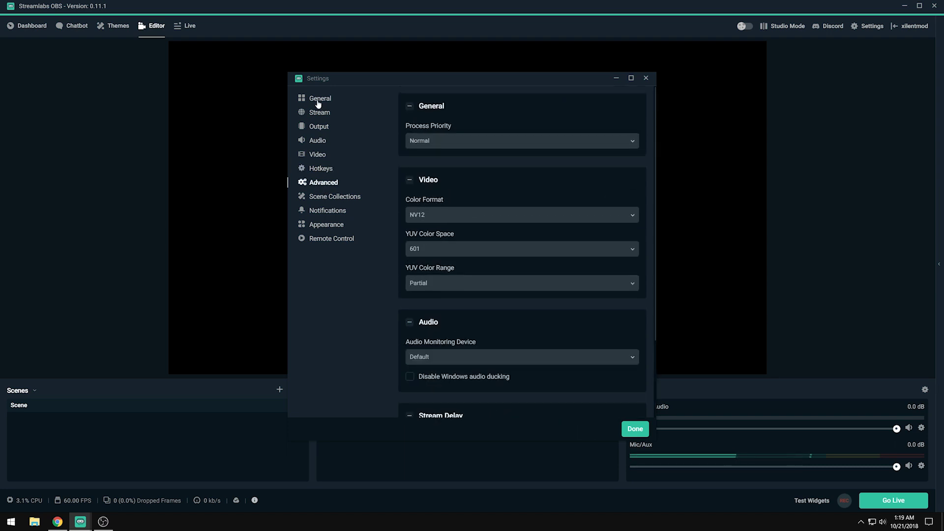
pyautogui.click(318, 101)
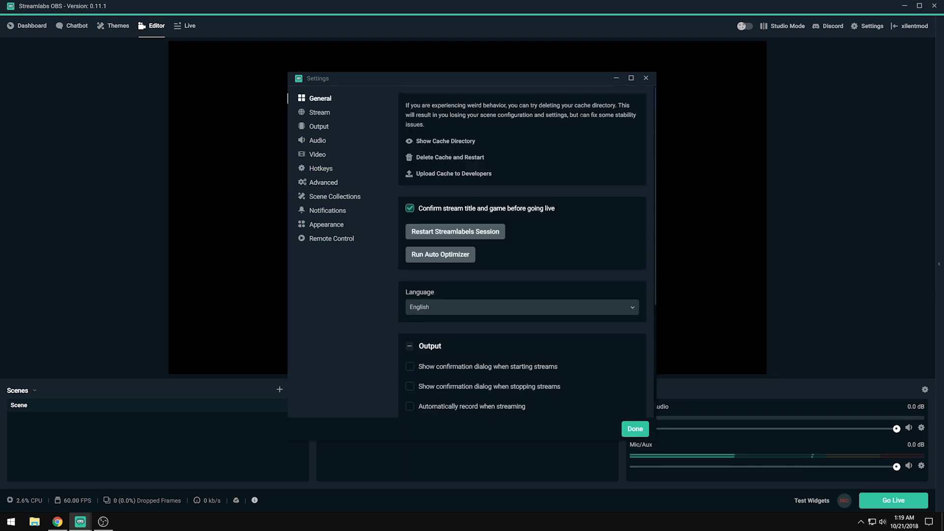
pyautogui.click(647, 78)
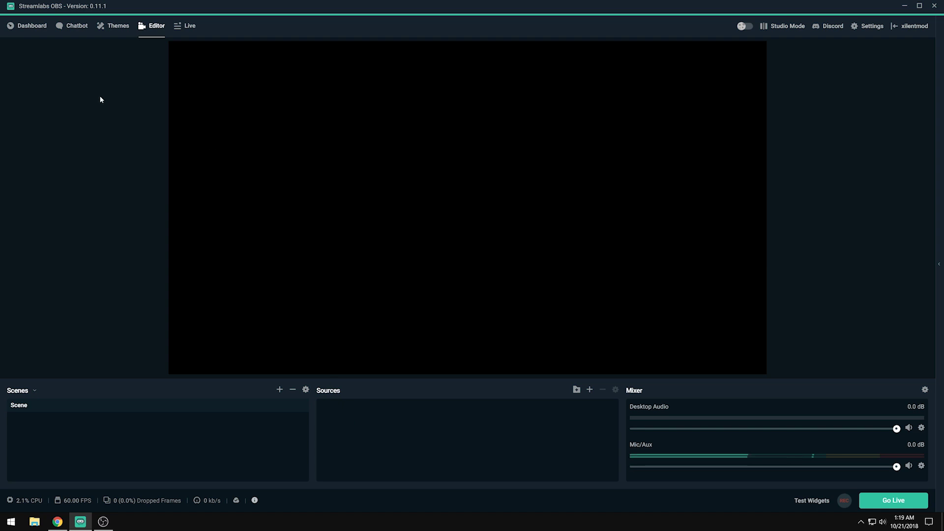
# Step: Go to the streaming account dashboard and expand its list of widgets
pyautogui.click(33, 28)
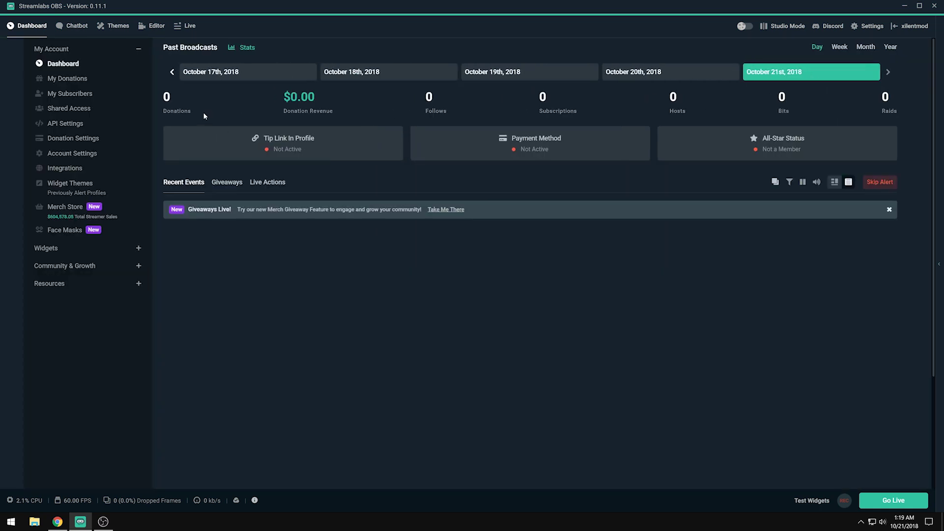
pyautogui.click(76, 253)
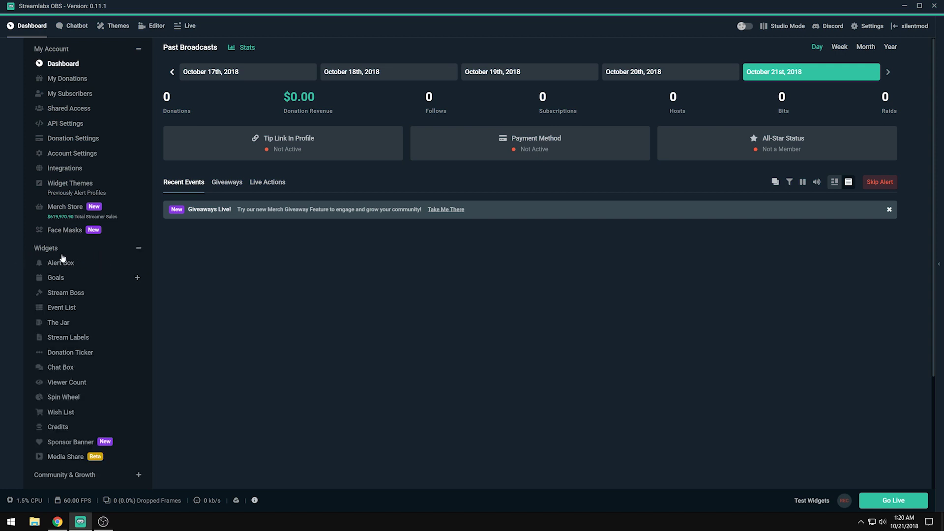
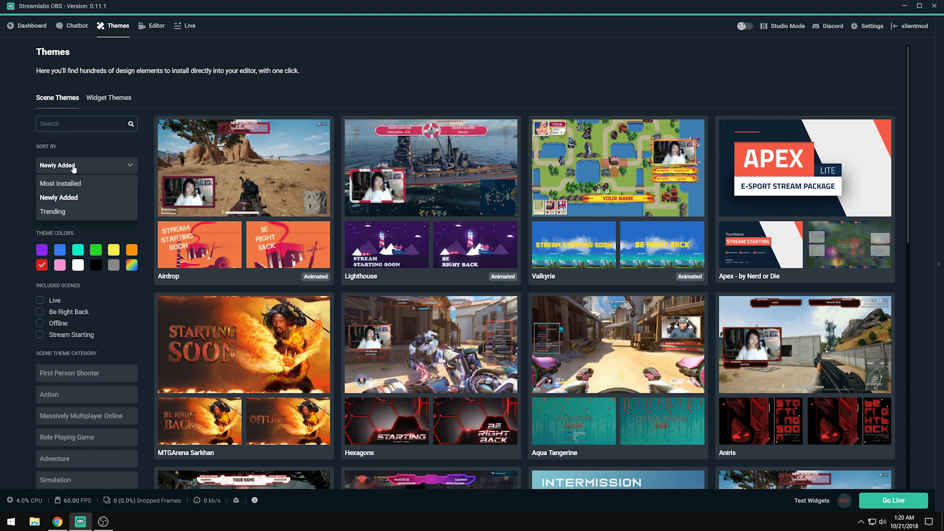
# Step: Sort the red scene themes by Most Installed and open the Target Practice theme
pyautogui.click(69, 184)
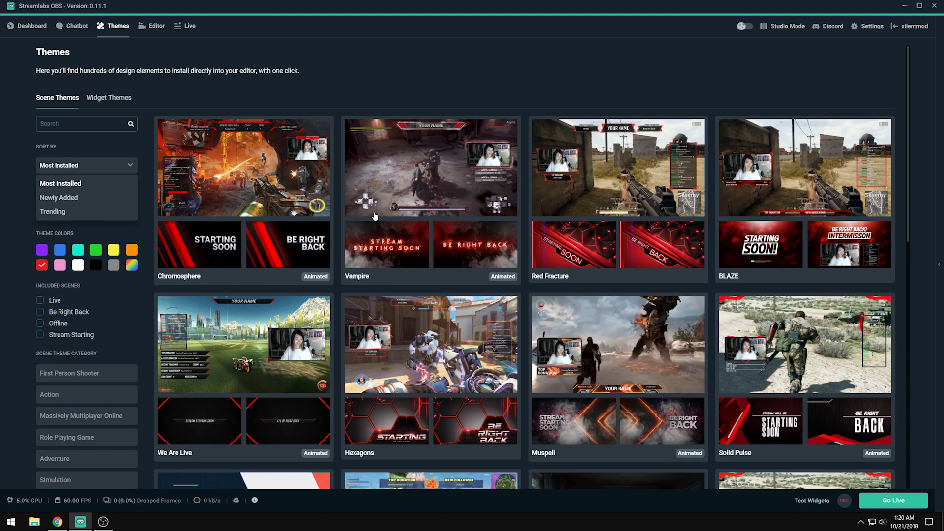
pyautogui.scroll(-2, 387, 222)
pyautogui.scroll(-3, 387, 222)
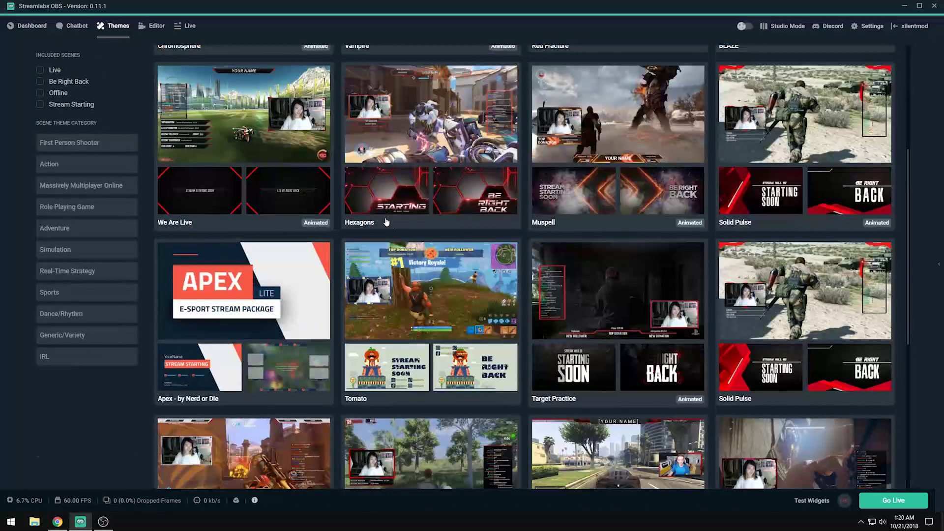
pyautogui.click(574, 349)
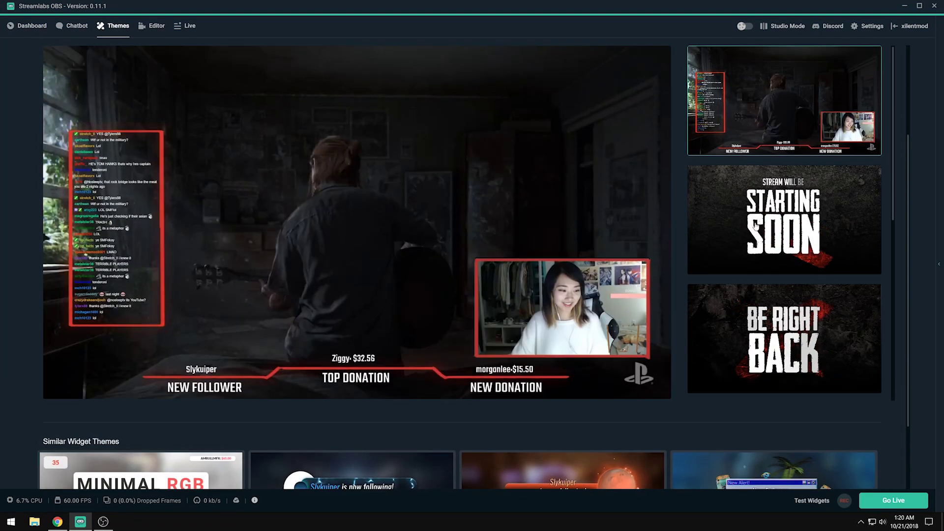
# Step: Preview the Target Practice theme's Be Right Back, Offline, Intermission and Live scenes, and return to the top of its page
pyautogui.scroll(-2, 760, 236)
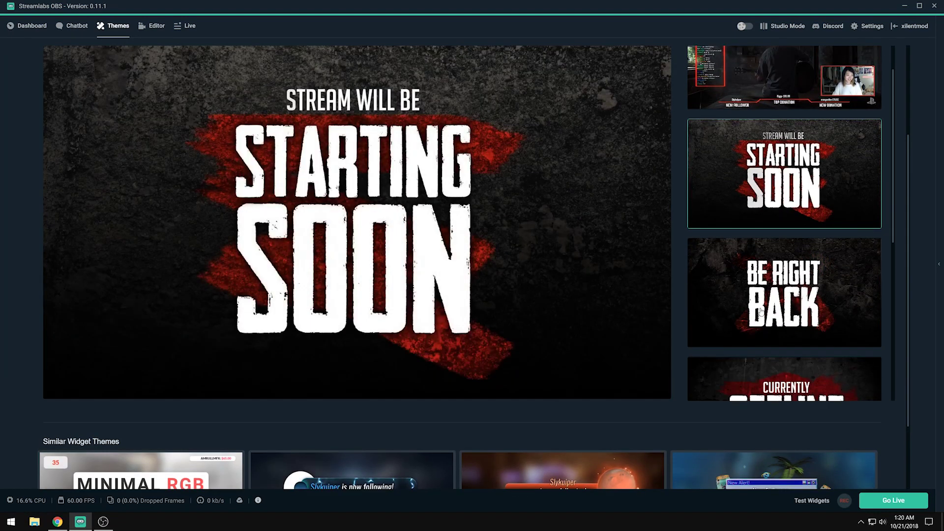
pyautogui.click(784, 246)
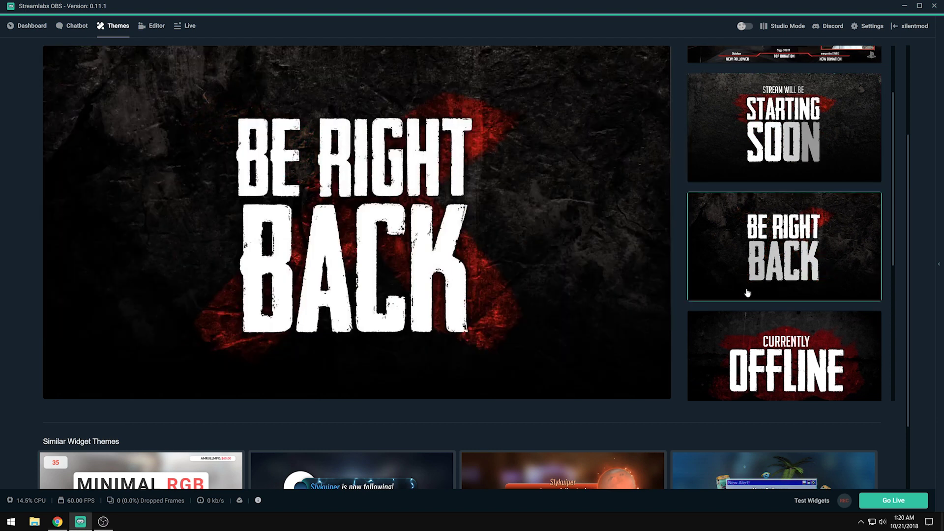
pyautogui.scroll(-2, 785, 256)
pyautogui.click(787, 283)
pyautogui.scroll(-4, 786, 283)
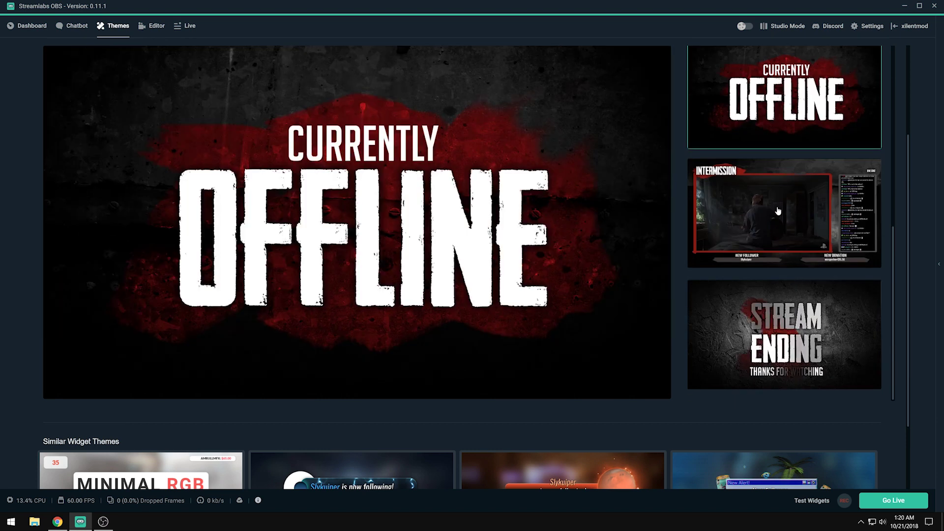
pyautogui.click(781, 256)
pyautogui.scroll(-2, 781, 258)
pyautogui.scroll(2, 761, 287)
pyautogui.scroll(4, 781, 256)
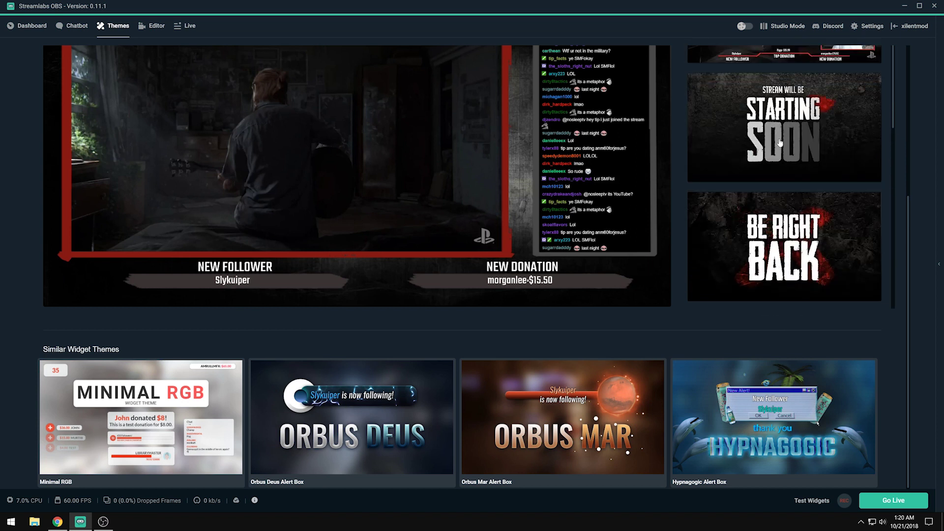
pyautogui.click(784, 54)
pyautogui.scroll(3, 330, 322)
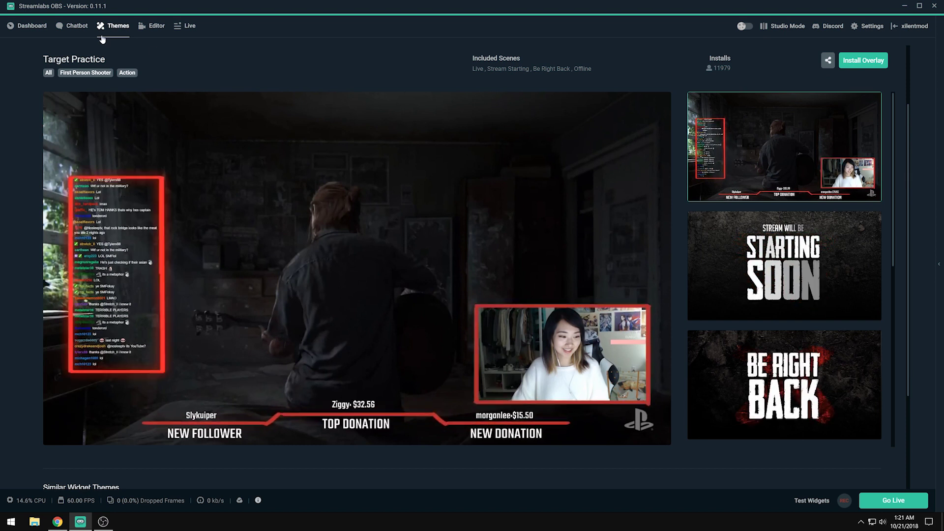
pyautogui.scroll(2, 67, 119)
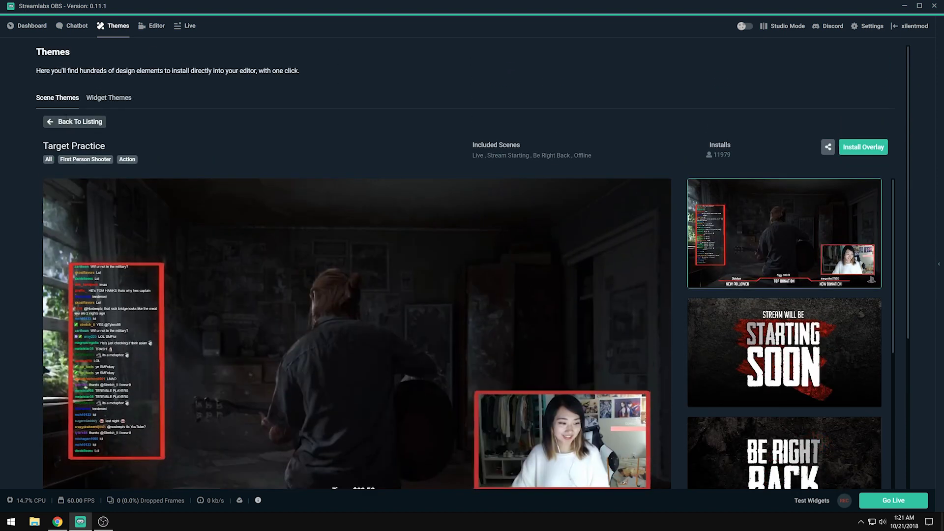
# Step: Return to the theme listing, filter the scene themes by blue, and open the Blue Stealth theme
pyautogui.click(67, 121)
pyautogui.click(60, 251)
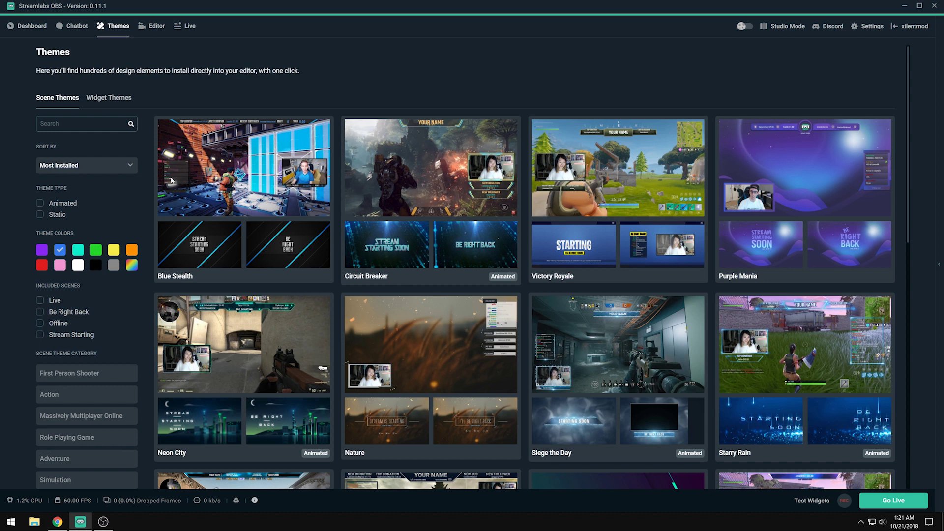
pyautogui.click(235, 200)
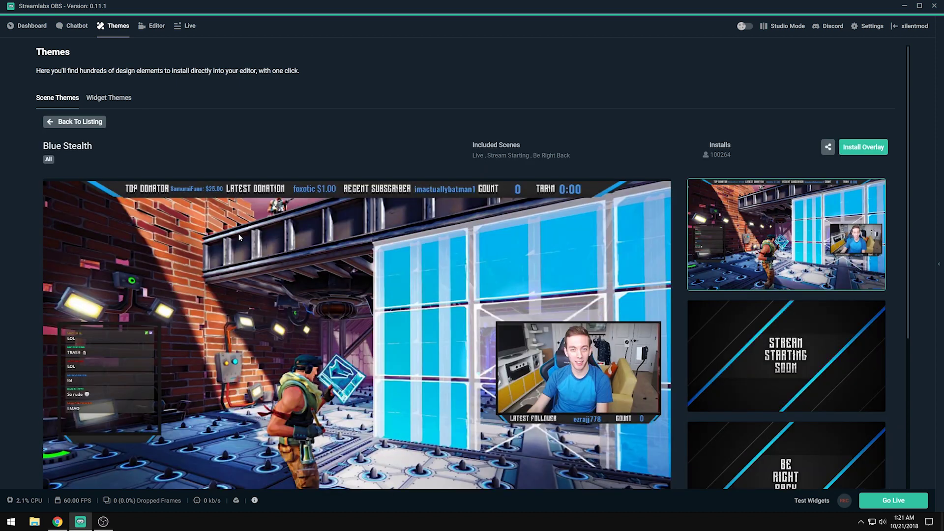
# Step: Preview the Blue Stealth theme's Stream Starting Soon and Be Right Back scenes
pyautogui.scroll(-2, 251, 309)
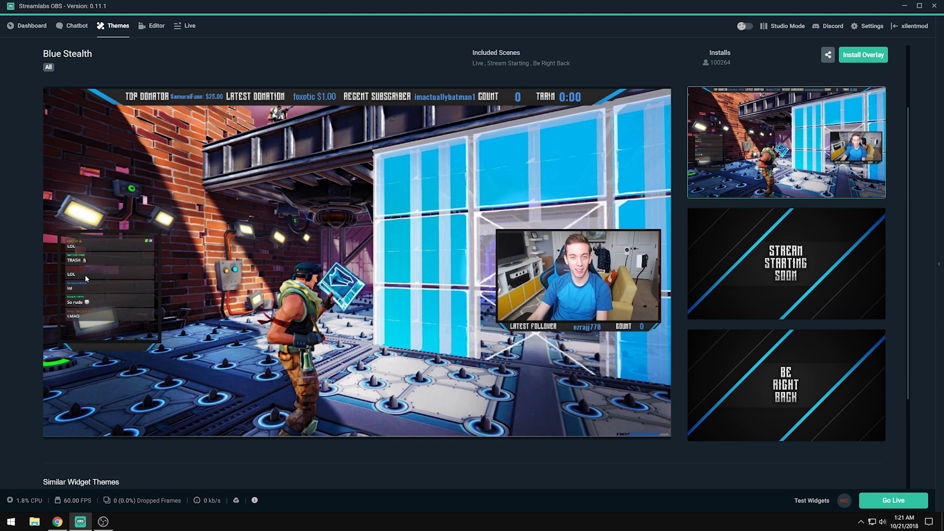
pyautogui.click(780, 279)
pyautogui.click(768, 377)
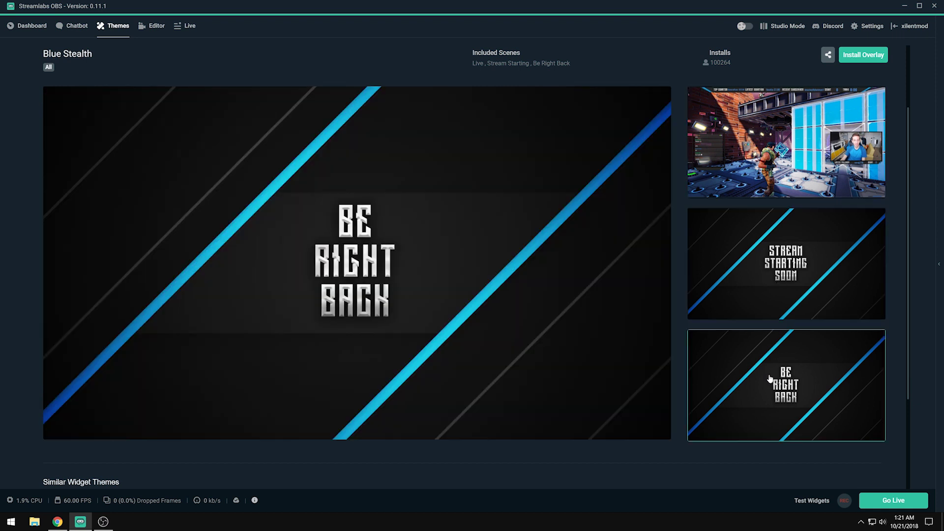
pyautogui.scroll(-2, 768, 373)
pyautogui.scroll(4, 434, 221)
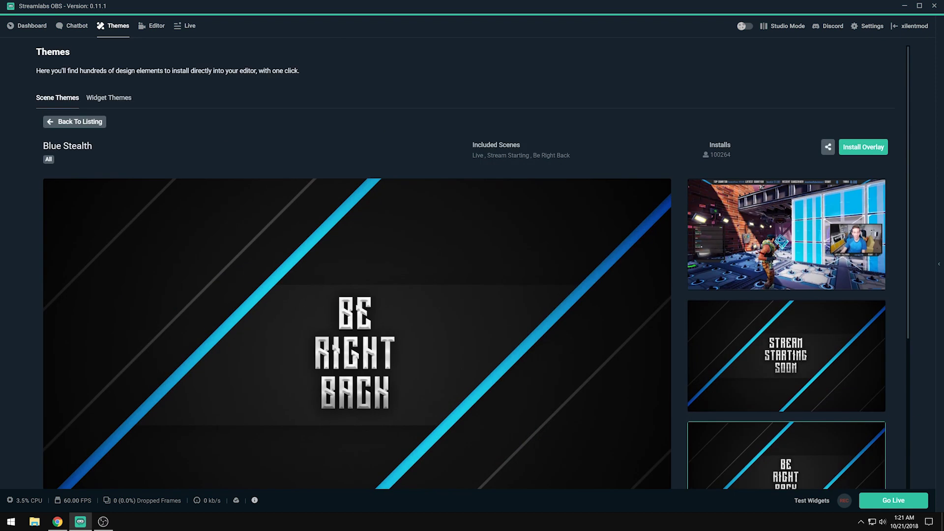
# Step: Go back to the blue theme listing and open the animated Circuit Breaker theme
pyautogui.click(73, 122)
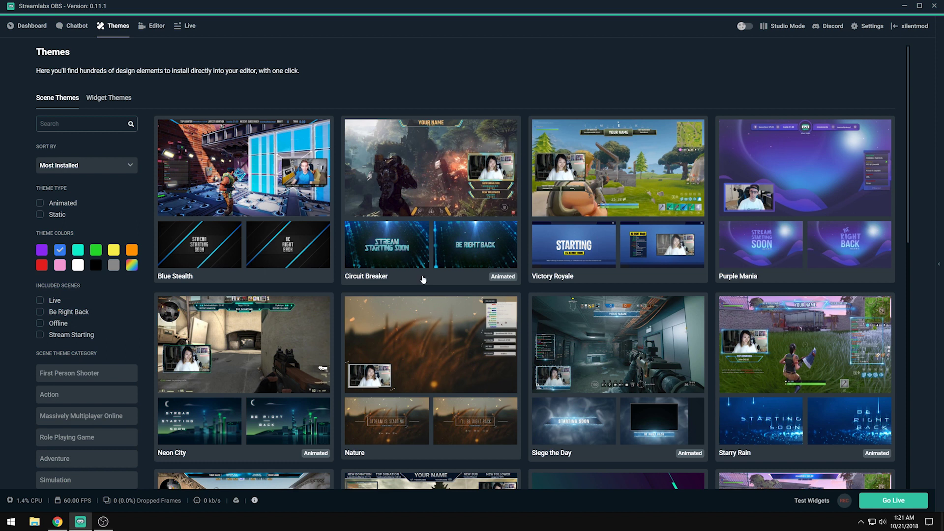
pyautogui.click(401, 169)
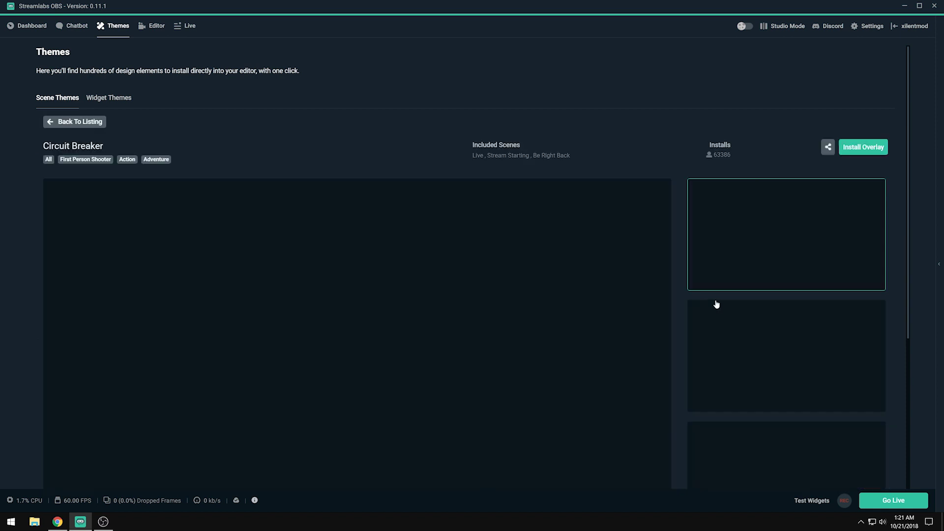
pyautogui.scroll(-1, 443, 325)
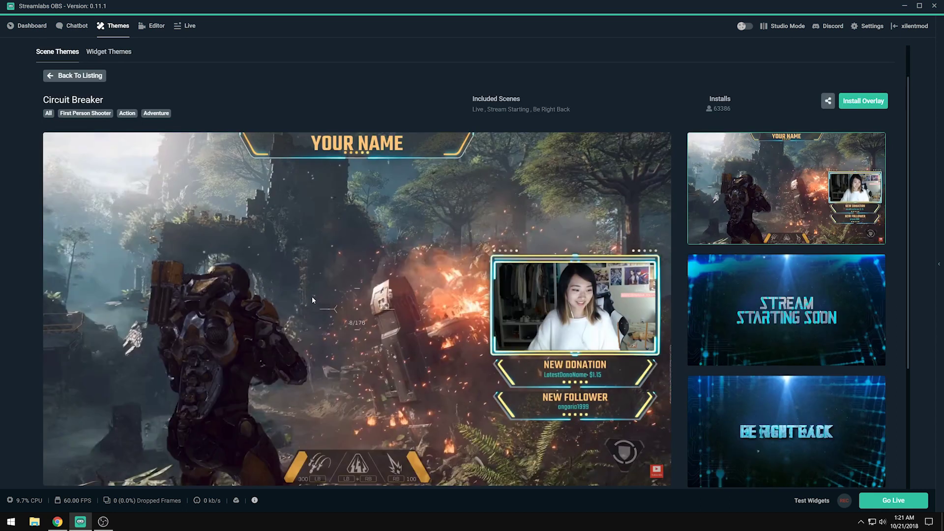
# Step: Preview the Circuit Breaker theme's Stream Starting Soon and Be Right Back scenes and install its overlay
pyautogui.scroll(-1, 307, 303)
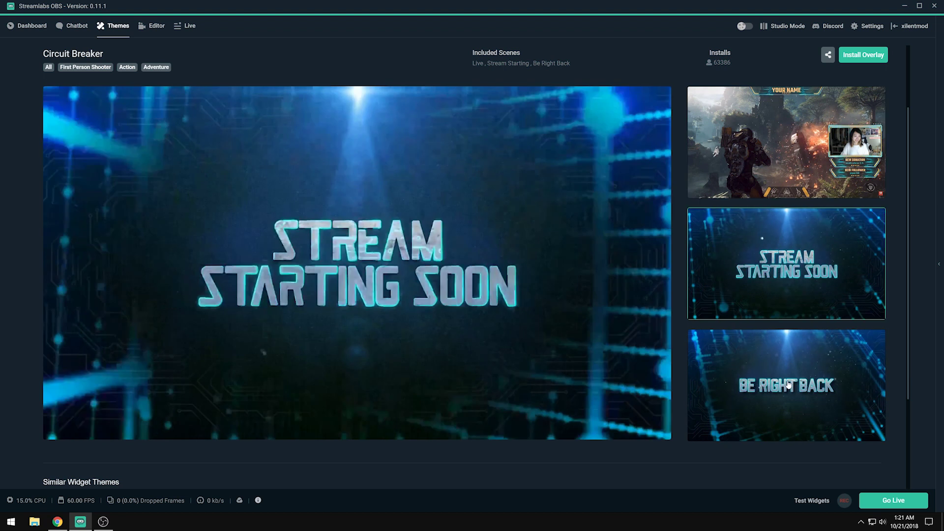
pyautogui.click(788, 383)
pyautogui.scroll(-2, 788, 369)
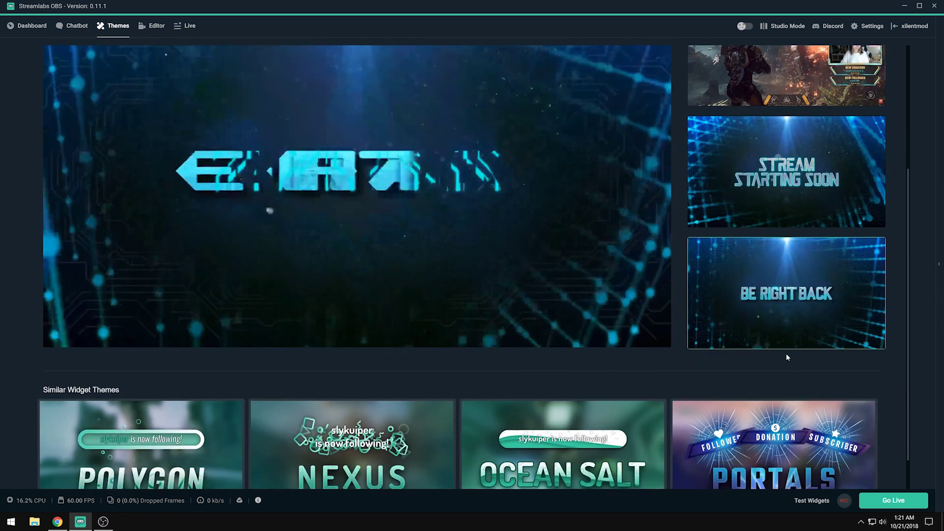
pyautogui.scroll(3, 783, 353)
pyautogui.scroll(2, 104, 99)
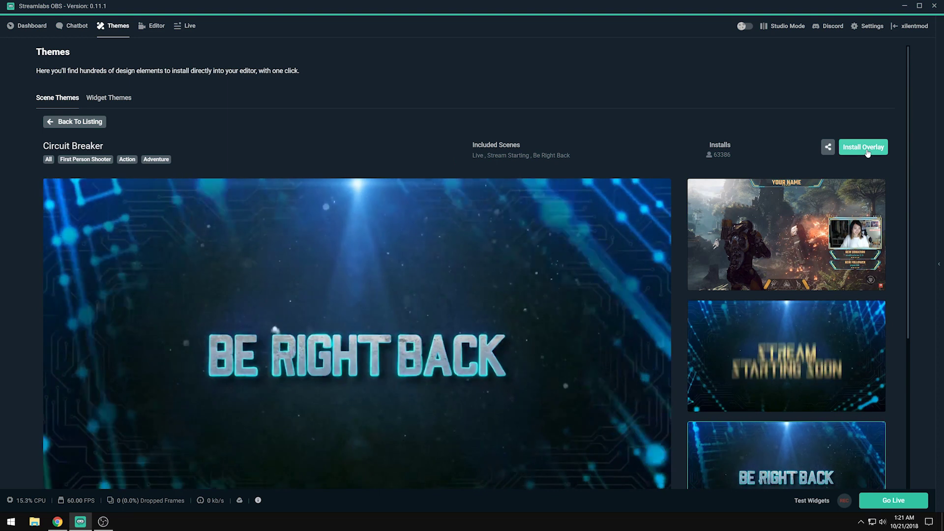
pyautogui.click(867, 149)
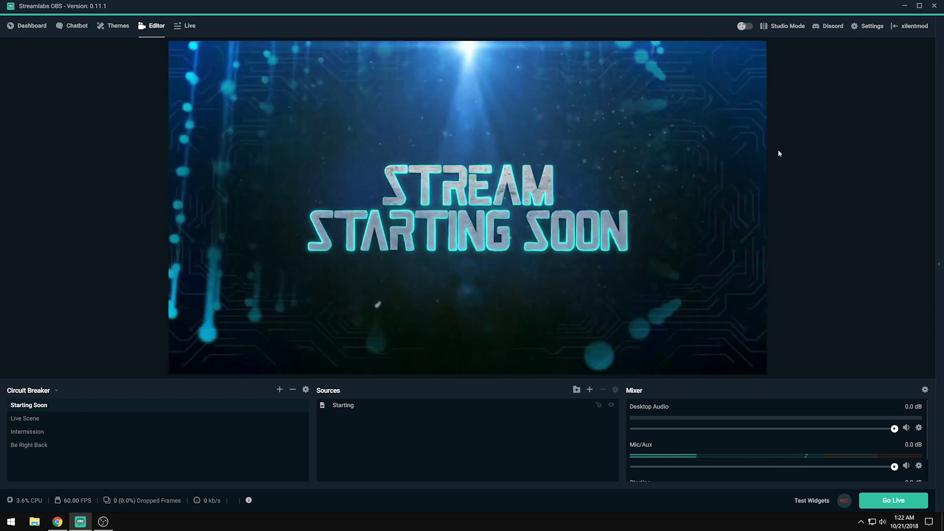
# Step: Mute the Starting audio source in the mixer and lower its volume to the minimum
pyautogui.scroll(-2, 758, 434)
pyautogui.click(906, 473)
pyautogui.moveTo(894, 473); pyautogui.dragTo(504, 459)
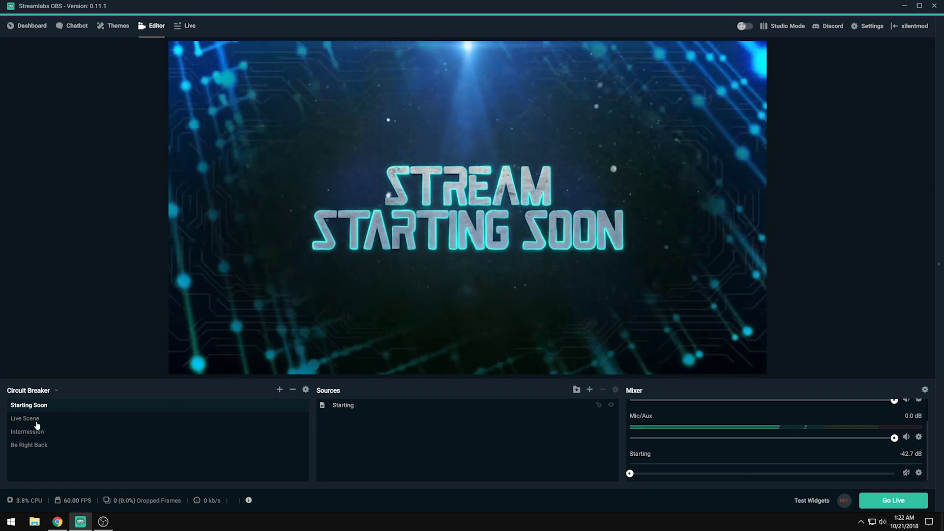
# Step: View the Live Scene and Intermission scenes, and remove the Intermission scene from the Circuit Breaker collection
pyautogui.click(30, 421)
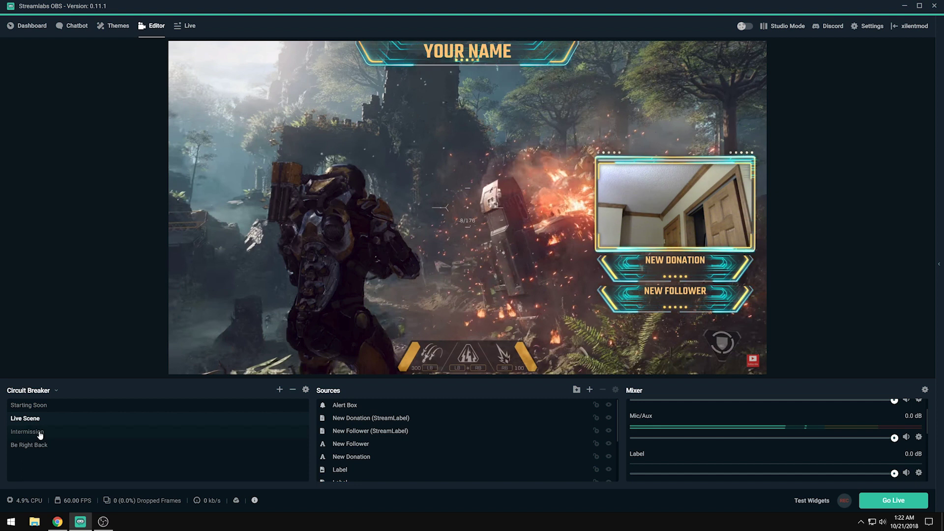
pyautogui.click(41, 435)
pyautogui.rightClick(40, 435)
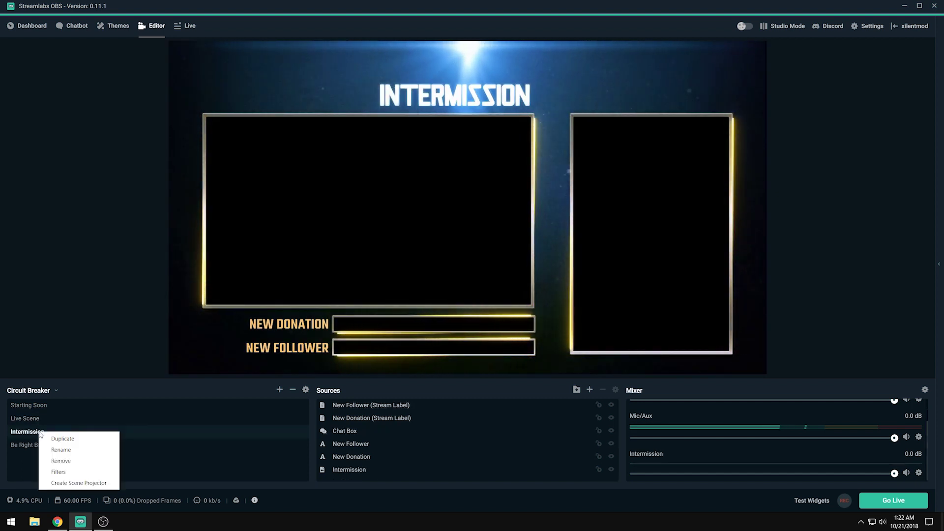
pyautogui.click(82, 460)
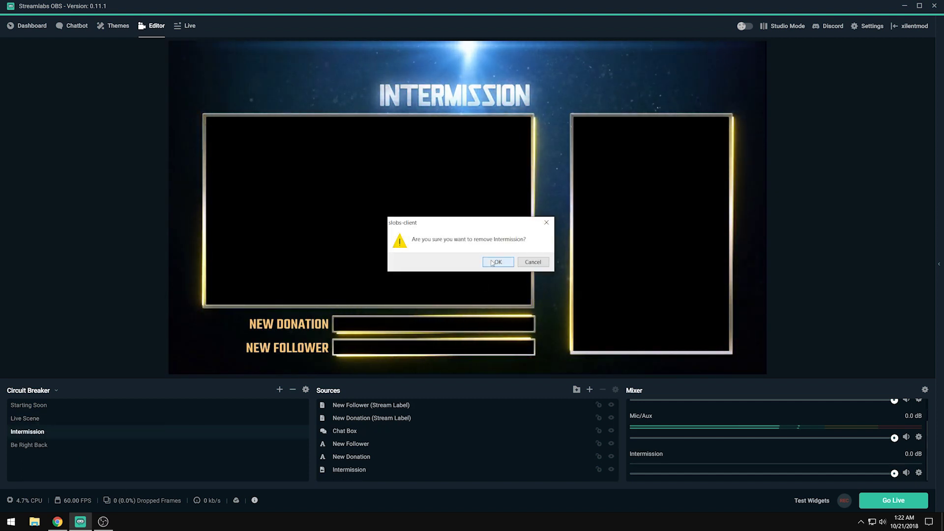
pyautogui.click(493, 262)
pyautogui.click(40, 436)
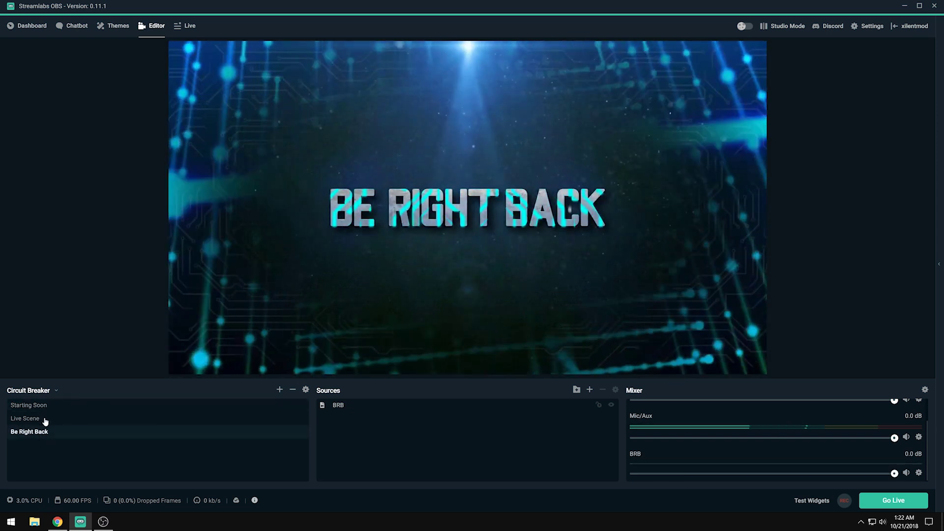
# Step: Delete the "Background (delete me)" source from the Live Scene
pyautogui.click(46, 420)
pyautogui.scroll(-2, 391, 442)
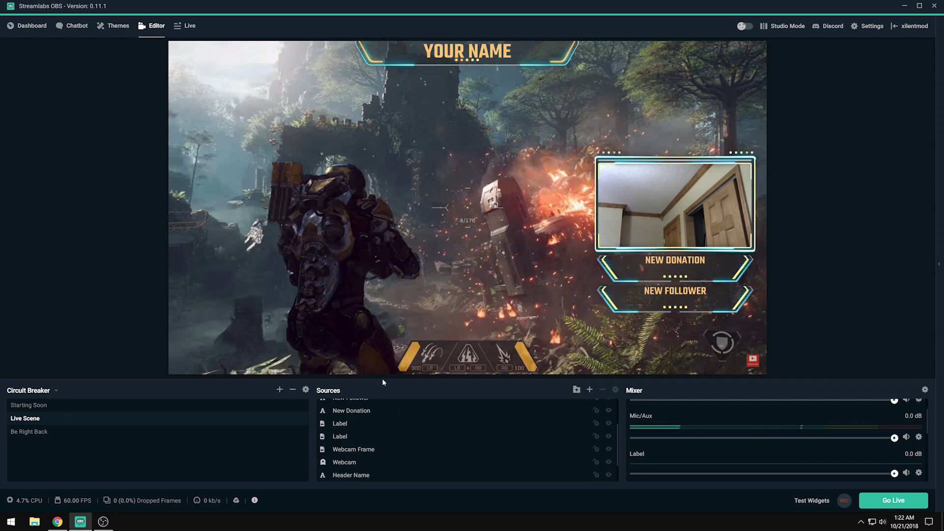
pyautogui.scroll(-2, 366, 463)
pyautogui.click(375, 476)
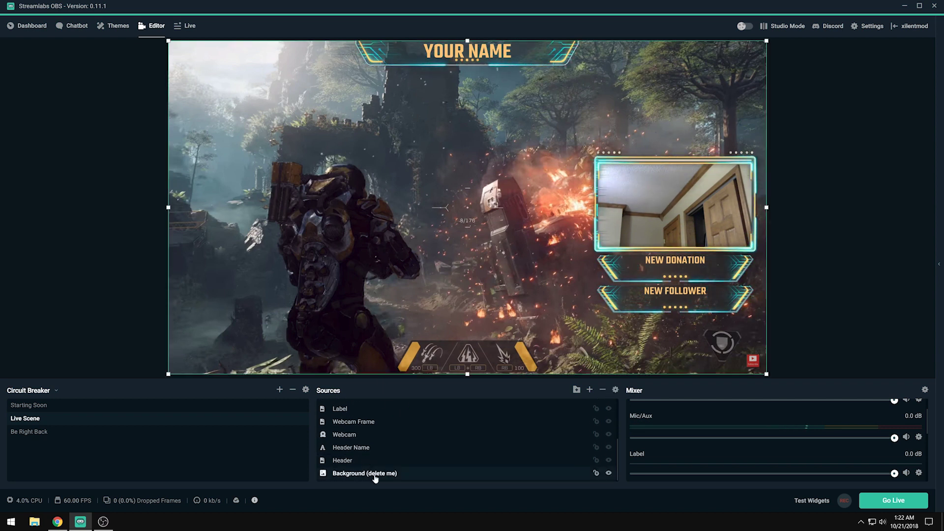
pyautogui.press('Delete')
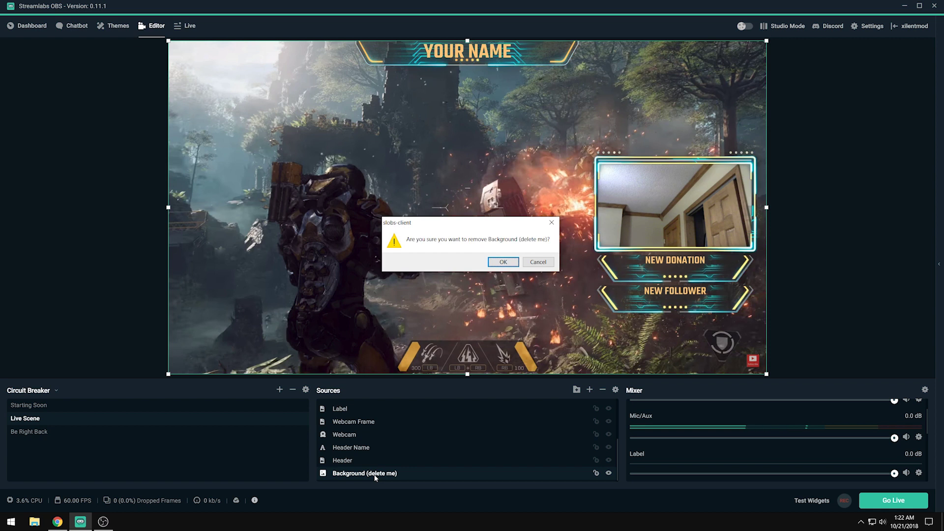
pyautogui.click(504, 262)
# Step: Select the Live Scene's webcam frame, label and New Donation (StreamLabel) sources to see where each sits in the overlay
pyautogui.click(392, 446)
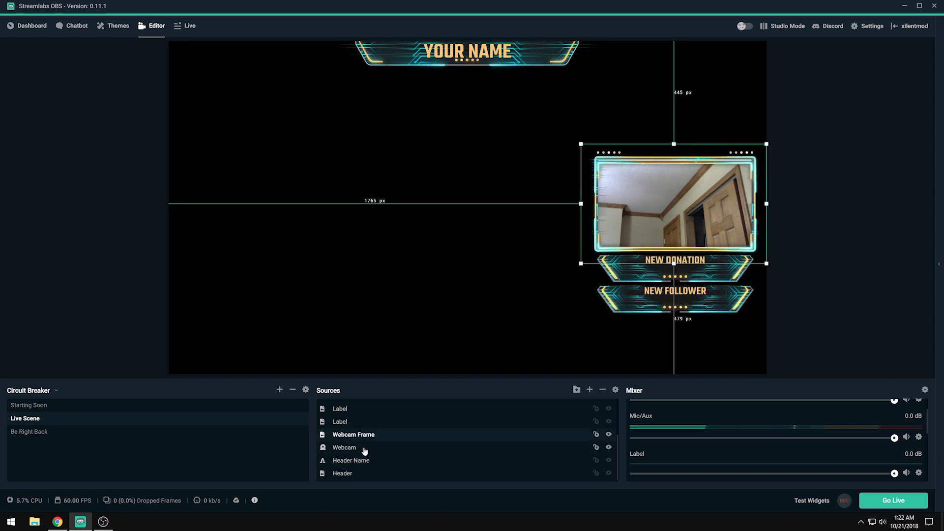
pyautogui.scroll(2, 364, 445)
pyautogui.click(350, 455)
pyautogui.click(353, 471)
pyautogui.scroll(1, 374, 448)
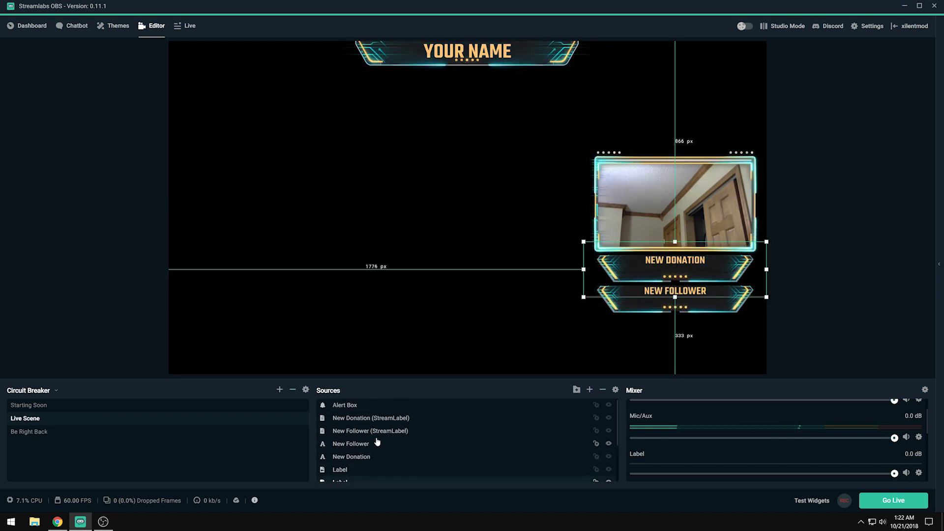
pyautogui.click(358, 422)
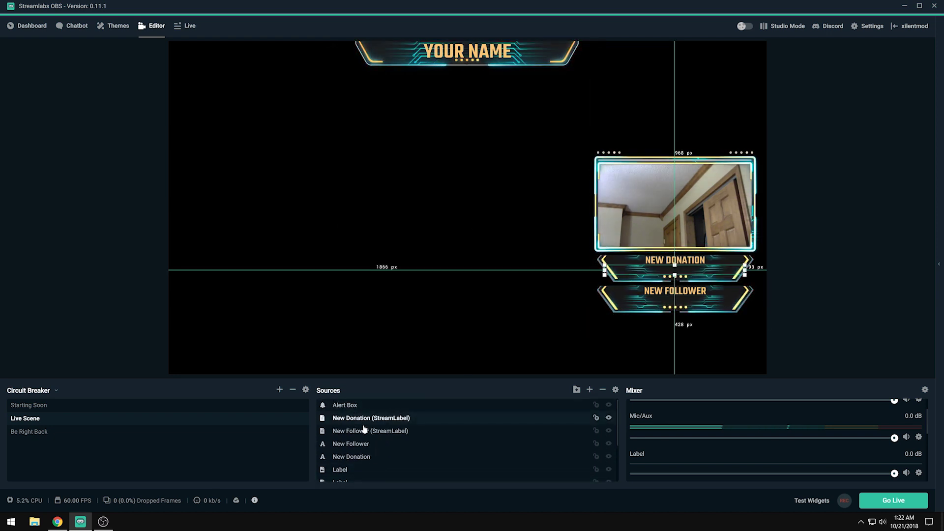
# Step: Replace the placeholder text of the Header Name source with the streamer's name
pyautogui.scroll(-3, 368, 451)
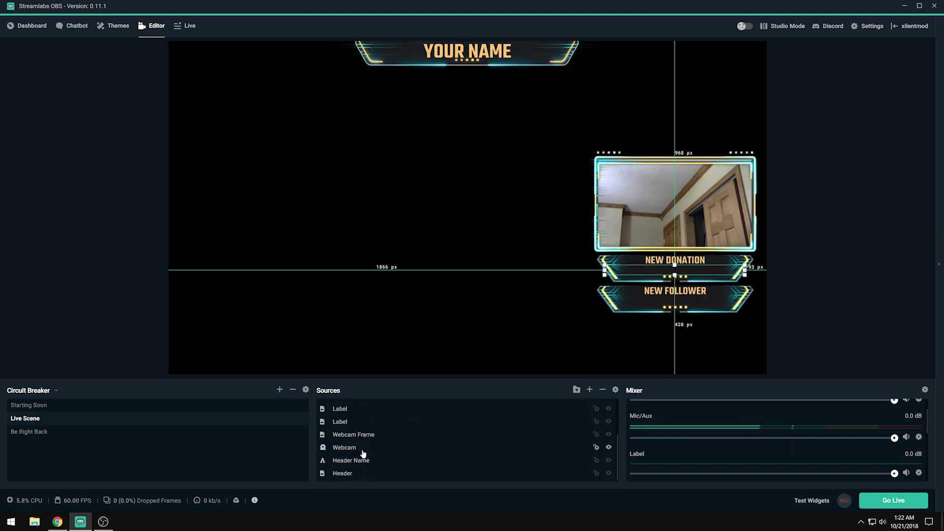
pyautogui.click(362, 461)
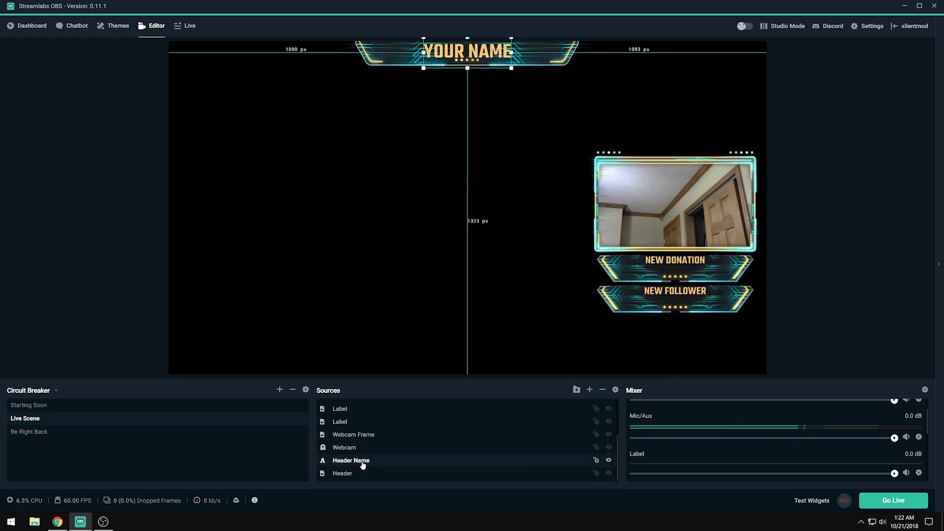
pyautogui.doubleClick(363, 462)
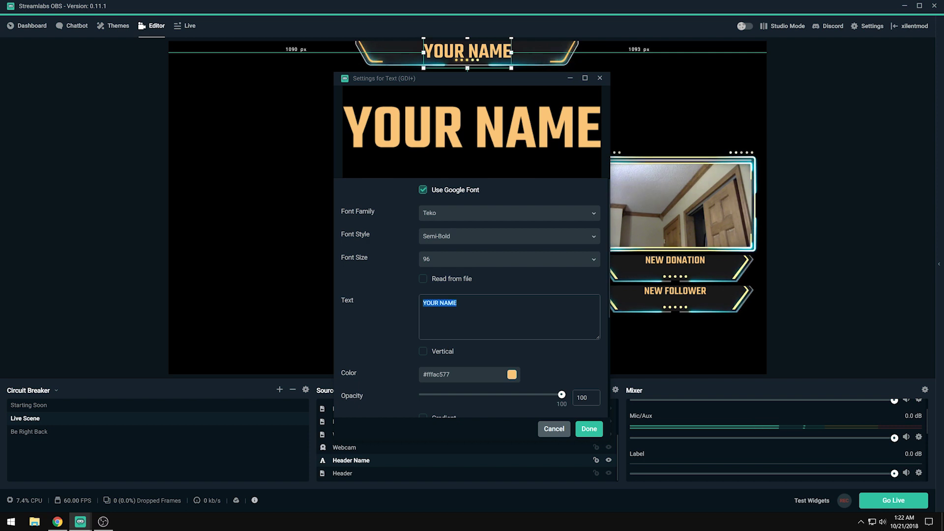
pyautogui.write('Xilent')
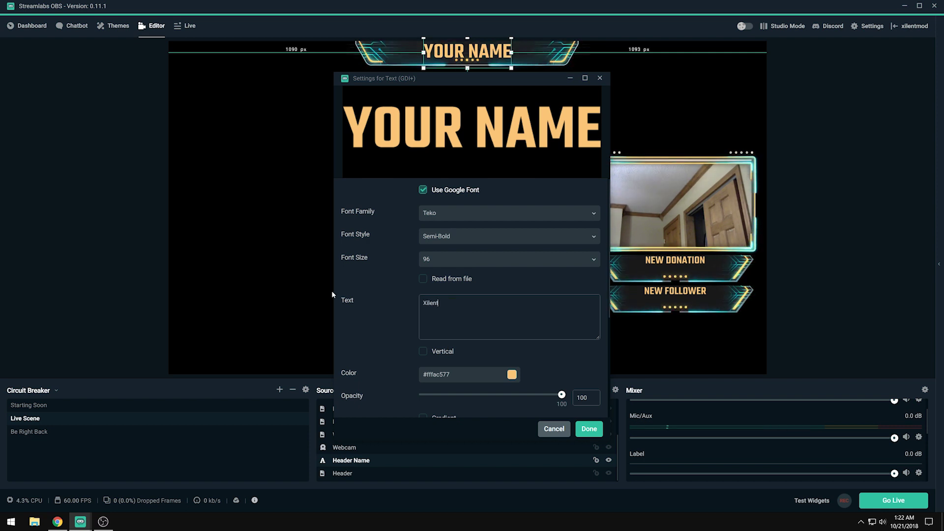
pyautogui.click(591, 431)
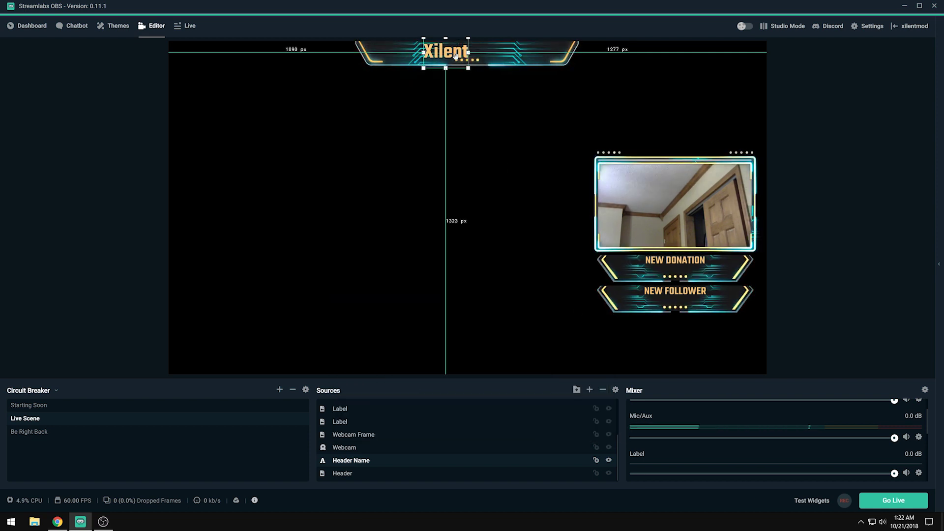
# Step: Center the header name text horizontally within the header banner using a transform
pyautogui.rightClick(452, 55)
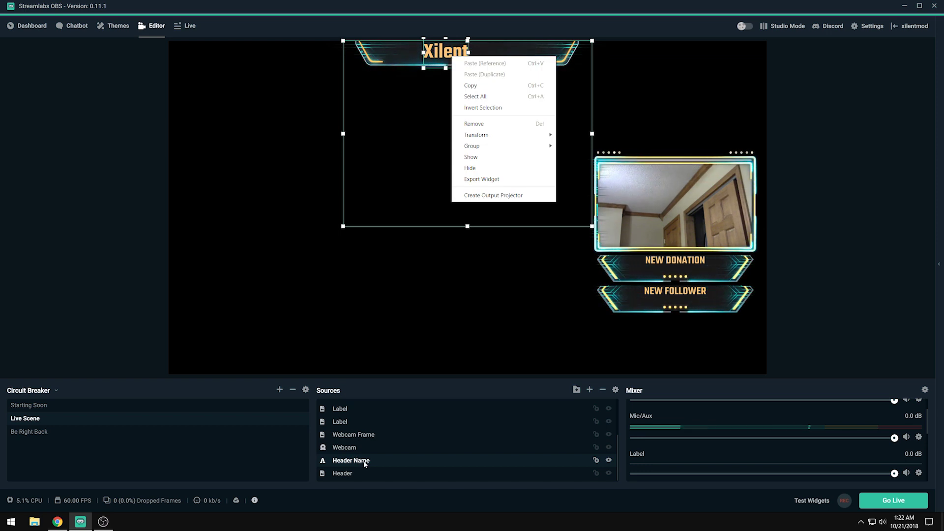
pyautogui.click(364, 463)
pyautogui.rightClick(362, 462)
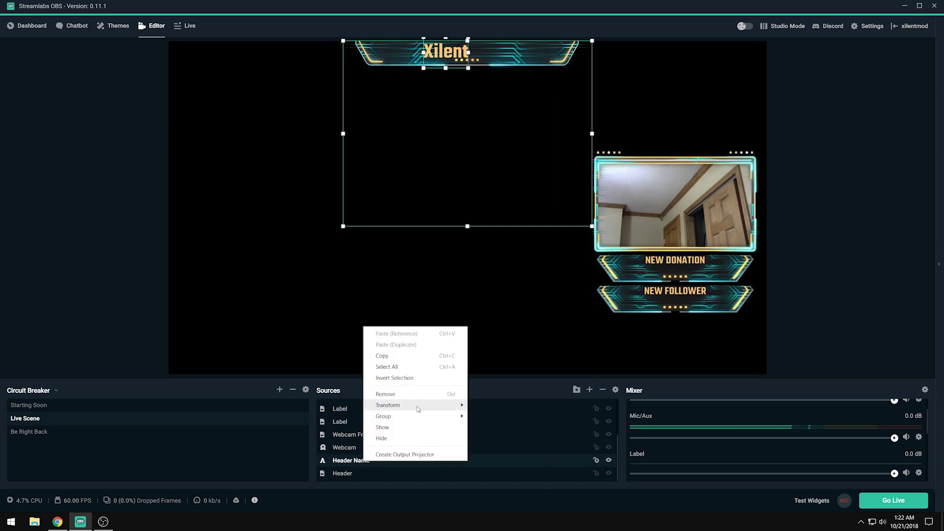
pyautogui.moveTo(418, 409)
pyautogui.click(500, 430)
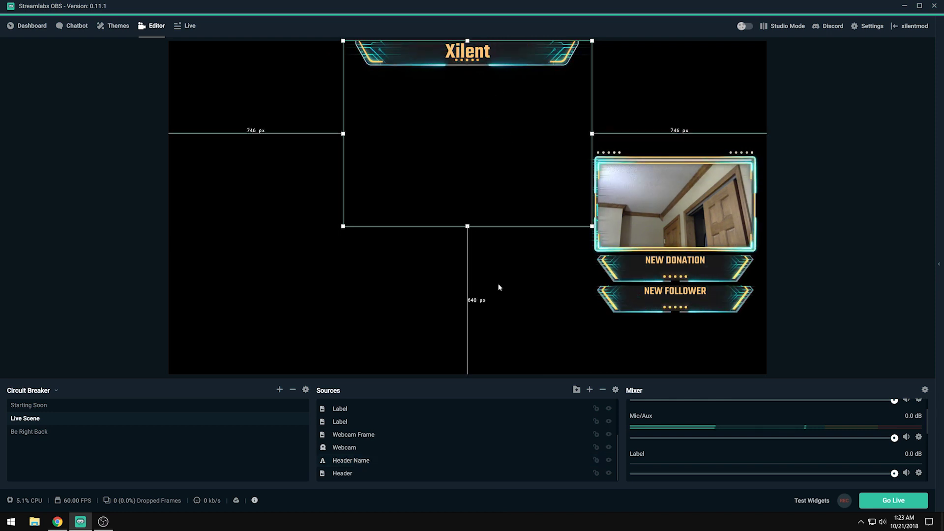
# Step: Select the Webcam and Webcam Frame sources together and move them to the upper middle of the canvas
pyautogui.click(354, 462)
pyautogui.click(351, 449)
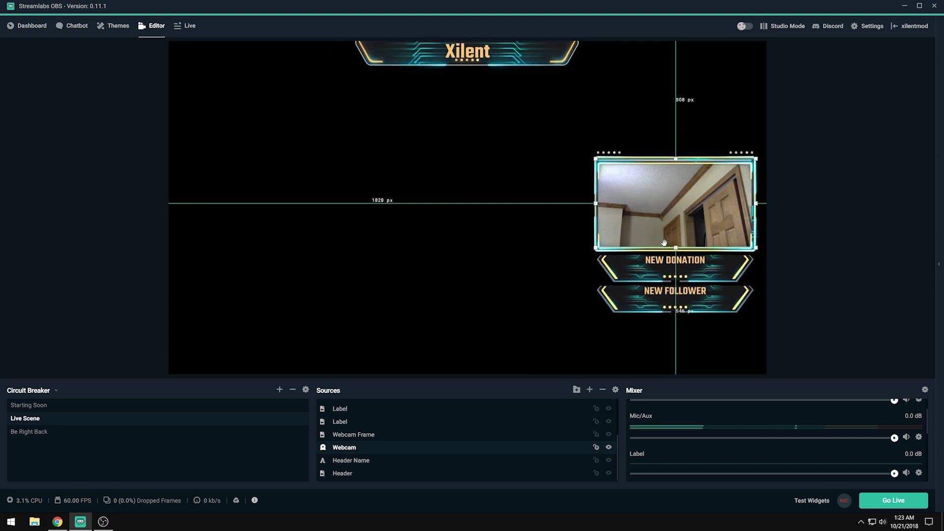
pyautogui.click(609, 435)
pyautogui.click(610, 435)
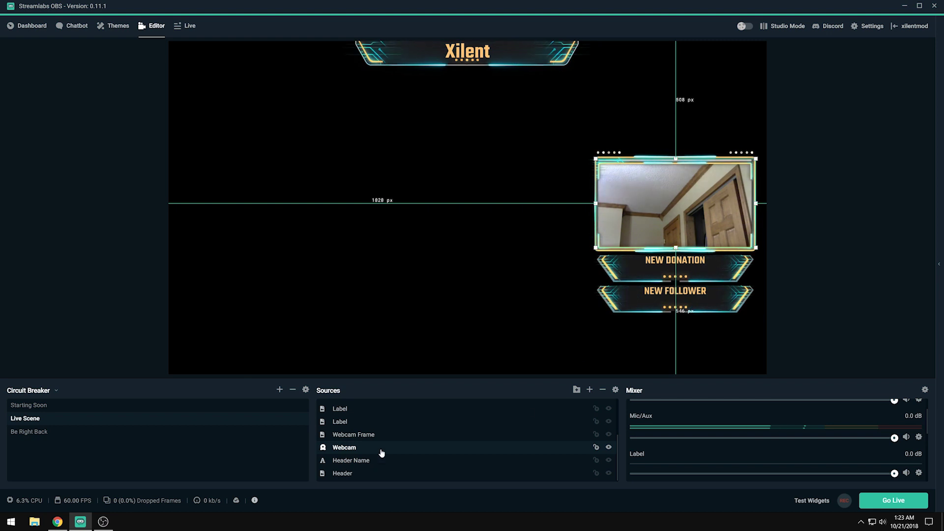
pyautogui.click(358, 436)
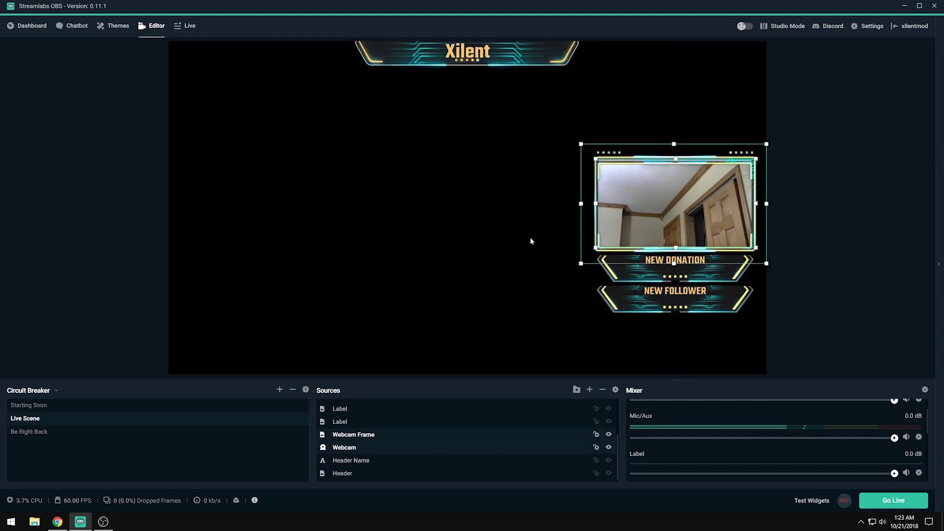
pyautogui.click(346, 449)
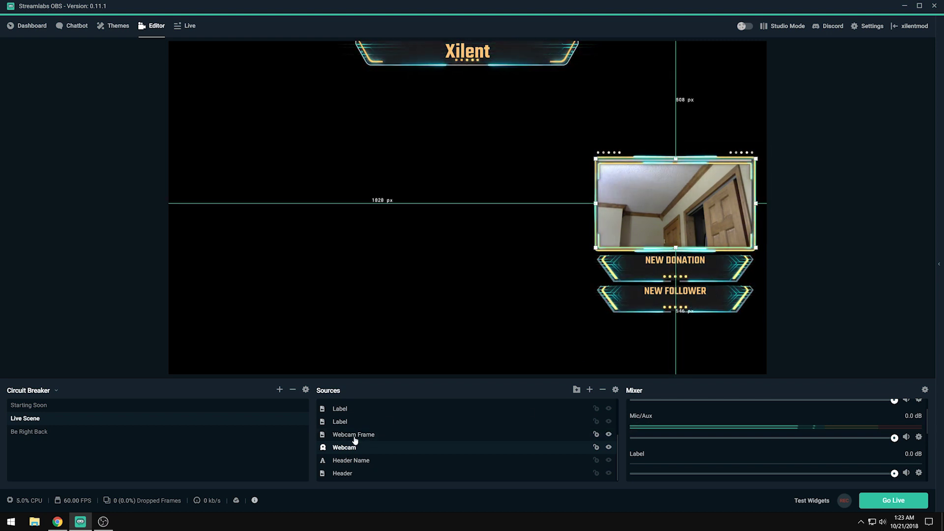
pyautogui.click(355, 437)
pyautogui.moveTo(601, 183); pyautogui.dragTo(342, 221)
pyautogui.moveTo(311, 187); pyautogui.dragTo(306, 111)
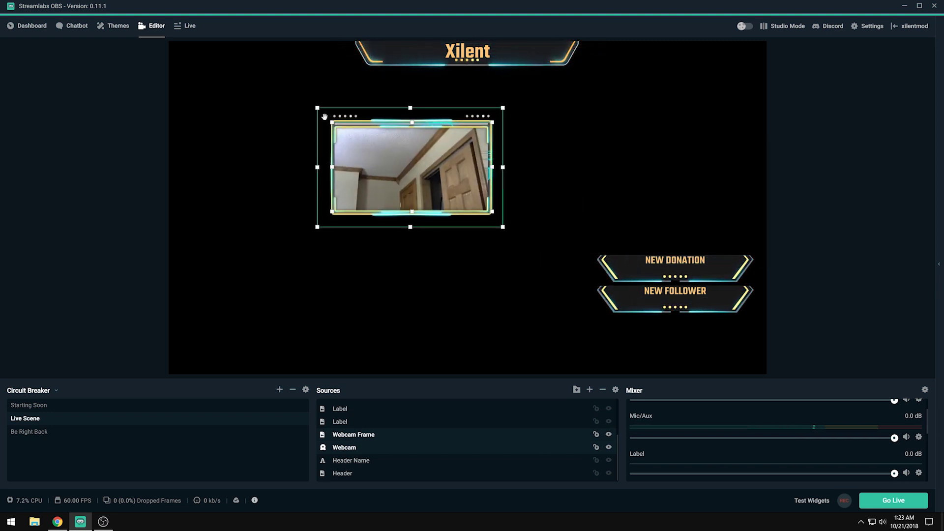
# Step: Move the webcam image out below its frame and set its capture resolution to 1280x720
pyautogui.click(360, 447)
pyautogui.moveTo(392, 178); pyautogui.dragTo(389, 274)
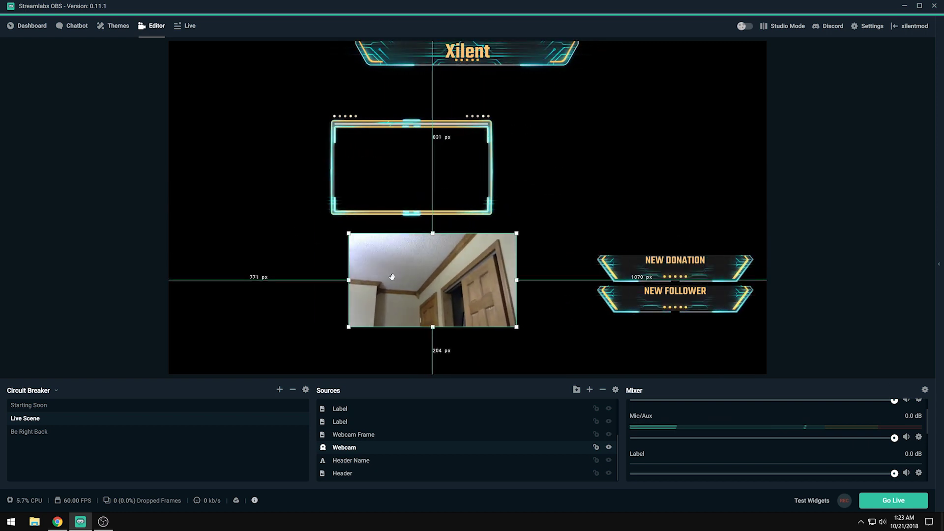
pyautogui.rightClick(362, 448)
pyautogui.click(412, 426)
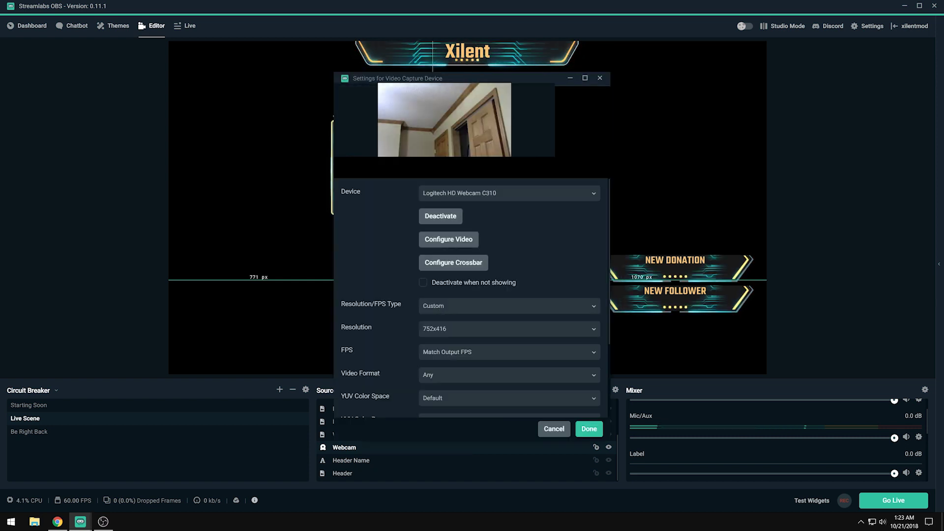
pyautogui.scroll(-1, 516, 246)
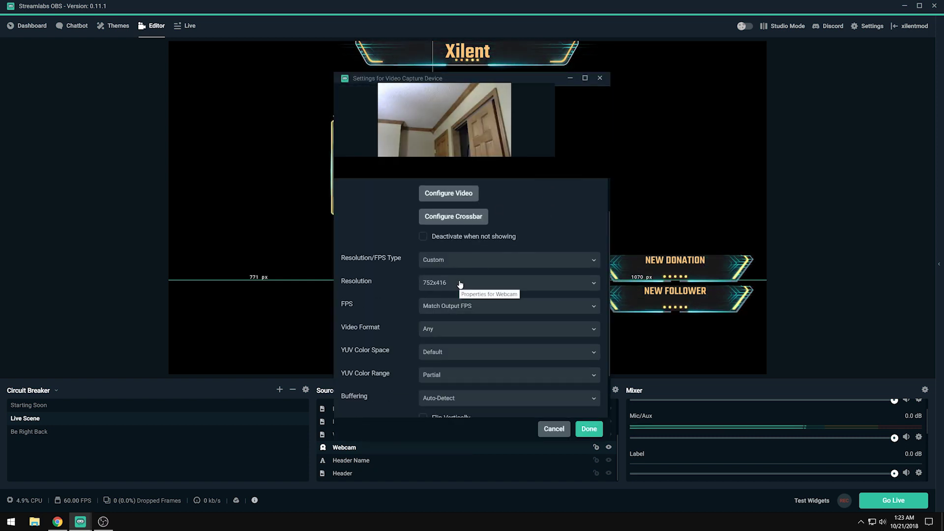
pyautogui.click(457, 285)
pyautogui.click(436, 312)
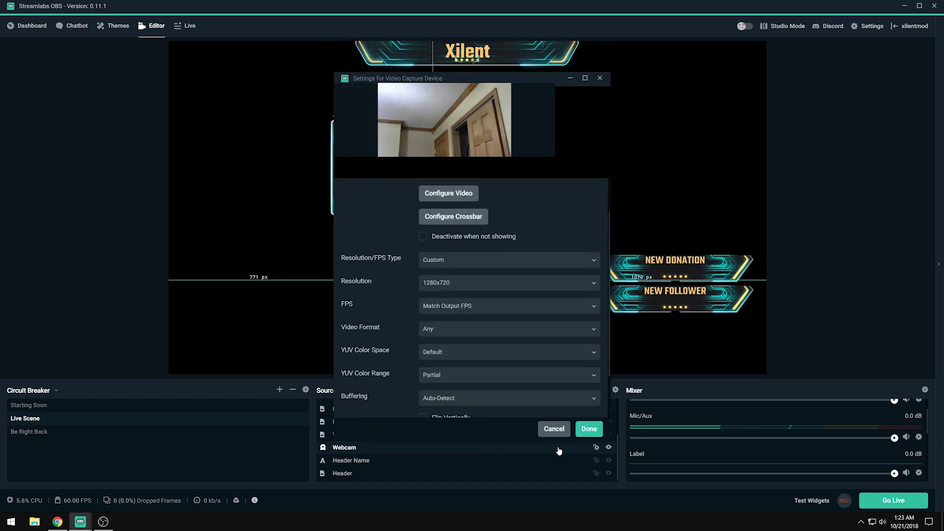
pyautogui.click(588, 428)
# Step: Place the enlarged webcam image at the frame's upper-left corner and scale it down to fit inside the frame
pyautogui.moveTo(464, 302); pyautogui.dragTo(457, 208)
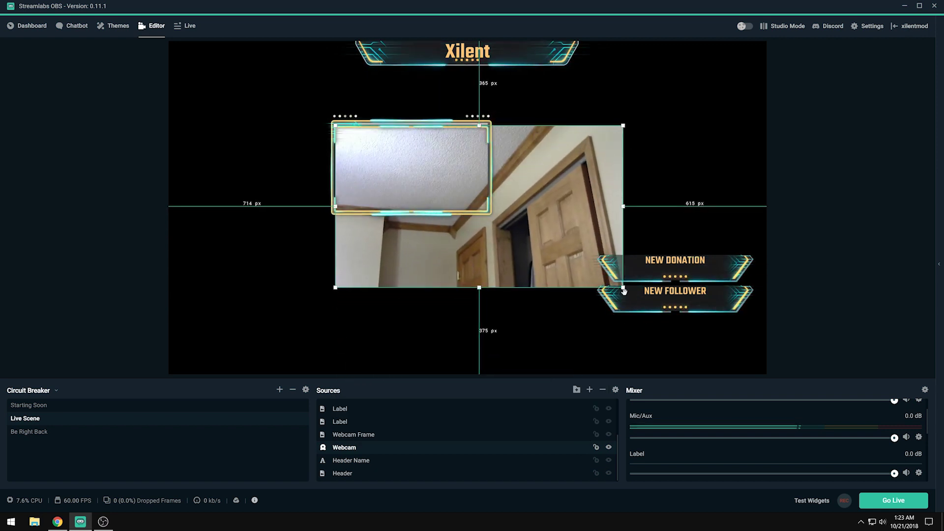
pyautogui.moveTo(623, 288); pyautogui.dragTo(494, 214)
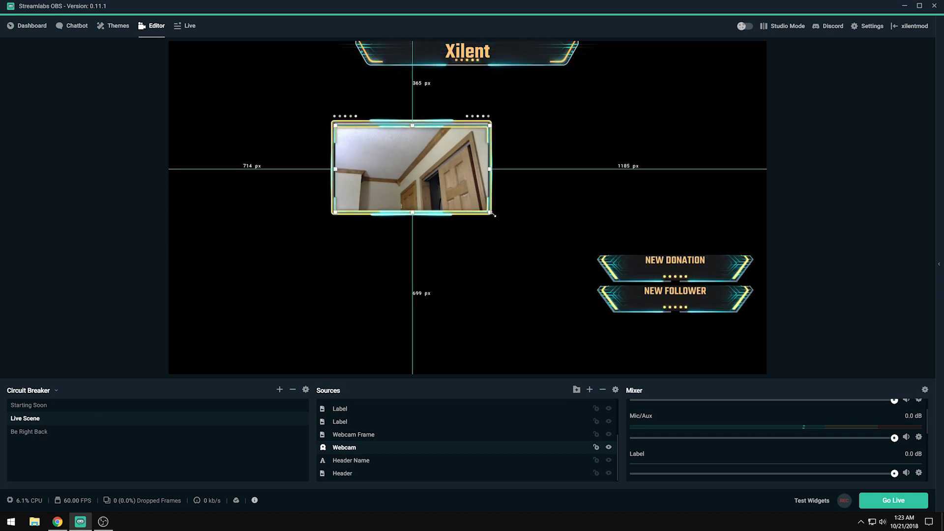
pyautogui.click(573, 285)
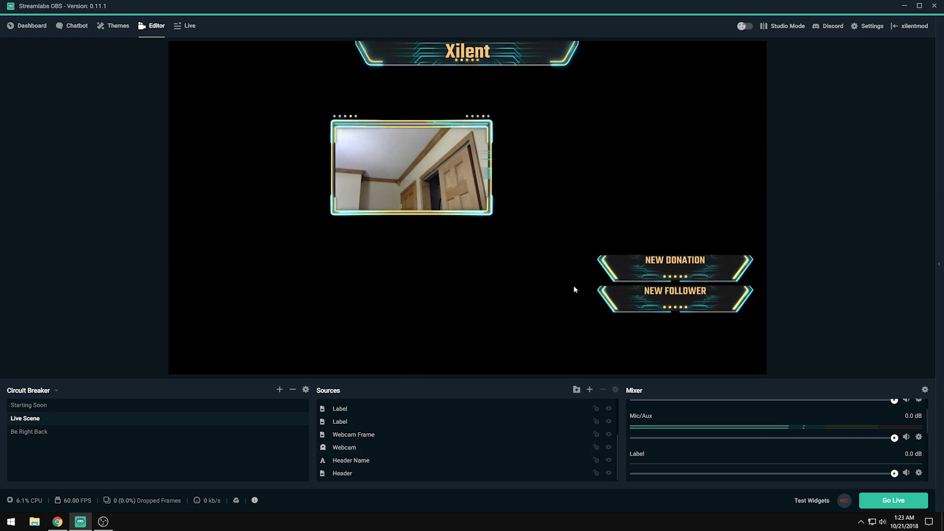
# Step: Move the webcam and its frame together back above the New Donation label
pyautogui.click(358, 447)
pyautogui.keyDown('ctrl'); pyautogui.click(353, 435); pyautogui.keyUp('ctrl')
pyautogui.moveTo(417, 180); pyautogui.dragTo(671, 212)
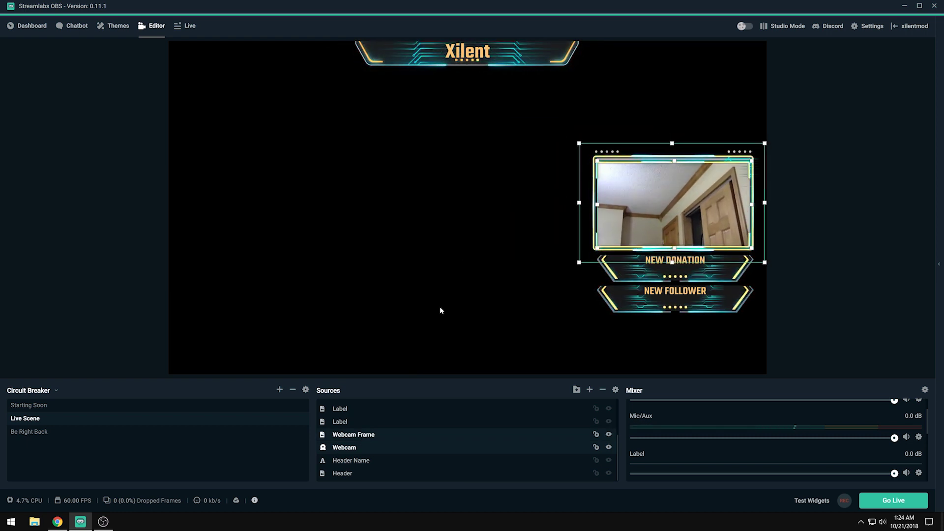
# Step: Select the Label, New Donation (StreamLabel), New Follower (StreamLabel) and Alert Box sources to see where each sits in the overlay
pyautogui.click(355, 424)
pyautogui.click(352, 414)
pyautogui.scroll(2, 352, 414)
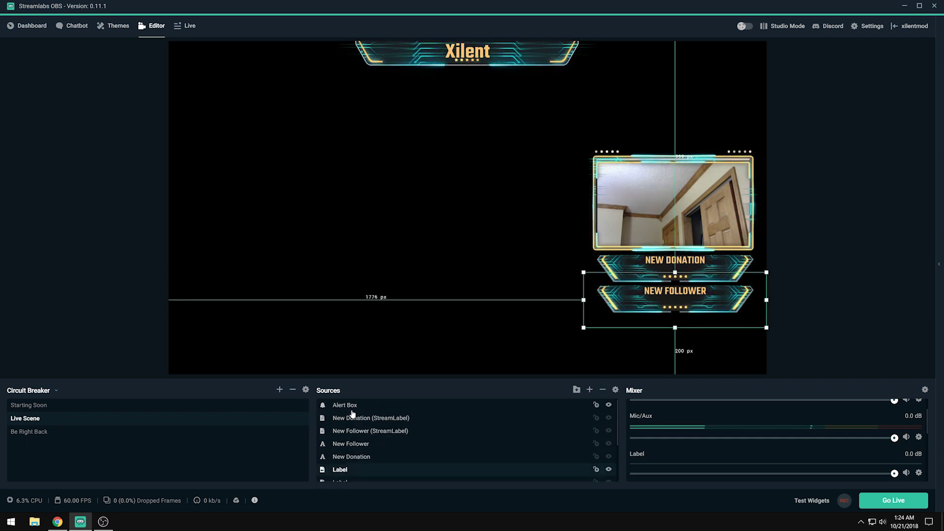
pyautogui.click(381, 419)
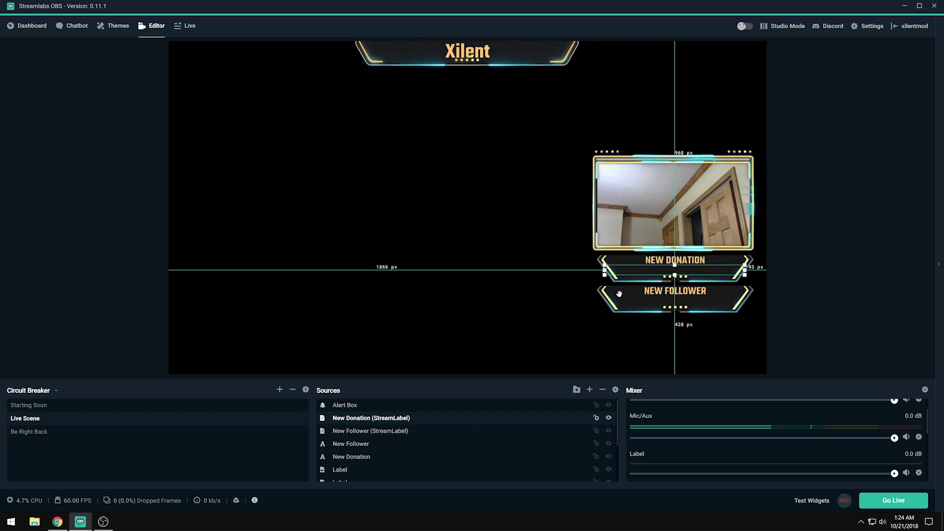
pyautogui.click(354, 430)
pyautogui.click(349, 406)
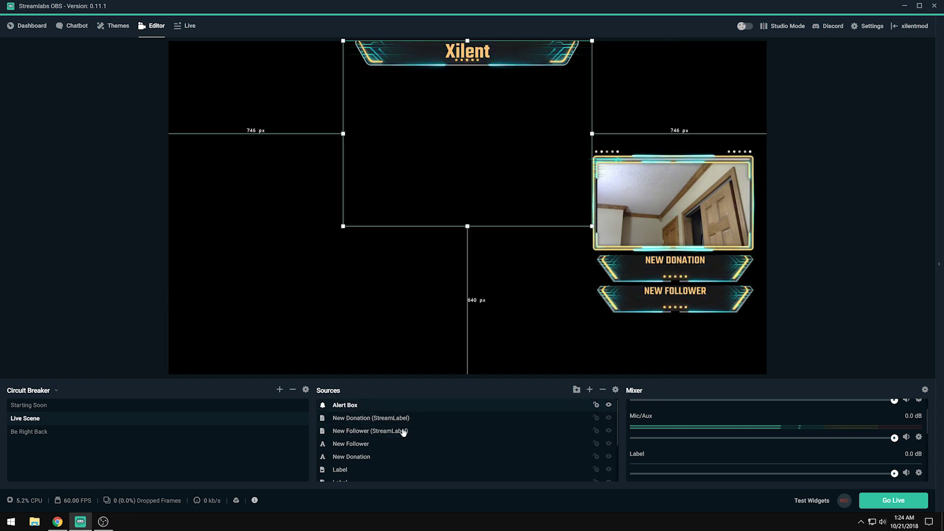
# Step: Trigger test follow and donation alerts and move the Alert Box source down below the header banner
pyautogui.click(813, 500)
pyautogui.click(629, 503)
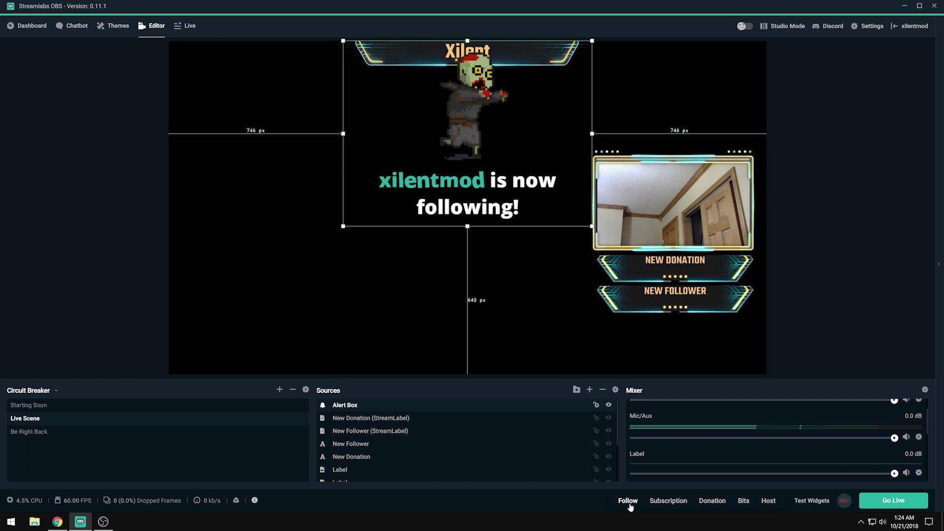
pyautogui.click(671, 504)
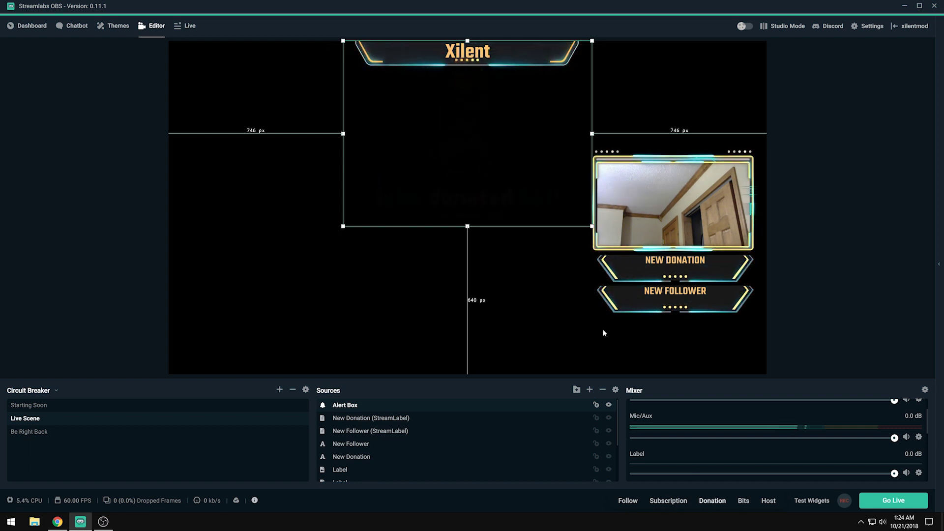
pyautogui.moveTo(494, 166); pyautogui.dragTo(485, 220)
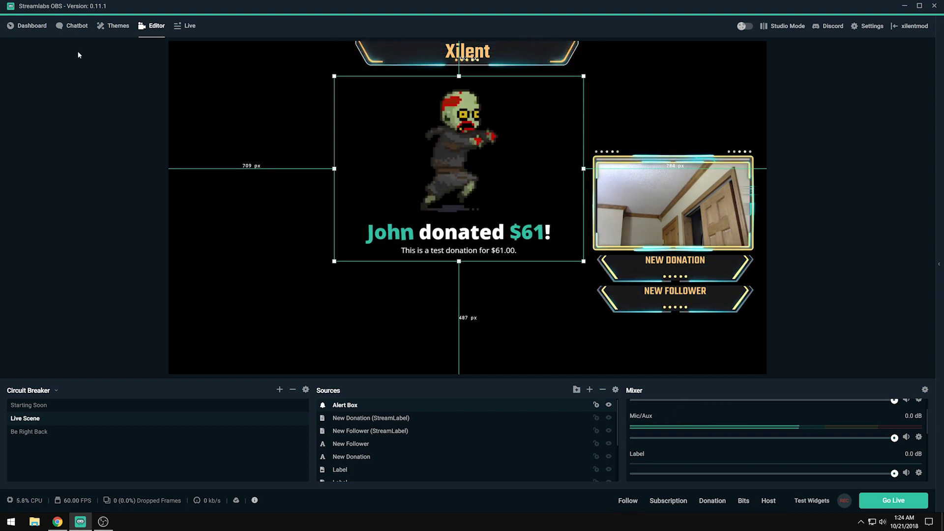
# Step: Open the Alert Box widget page from the dashboard and look through its general settings
pyautogui.click(25, 35)
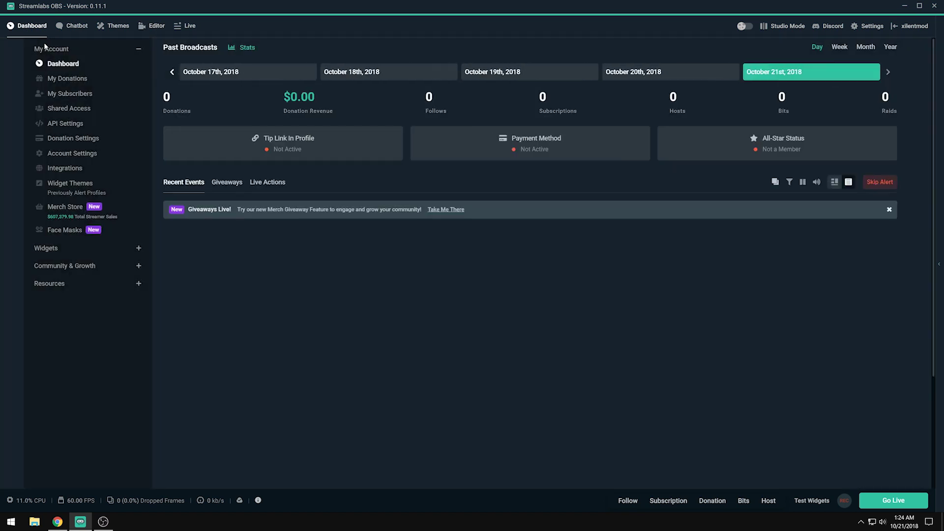
pyautogui.click(55, 250)
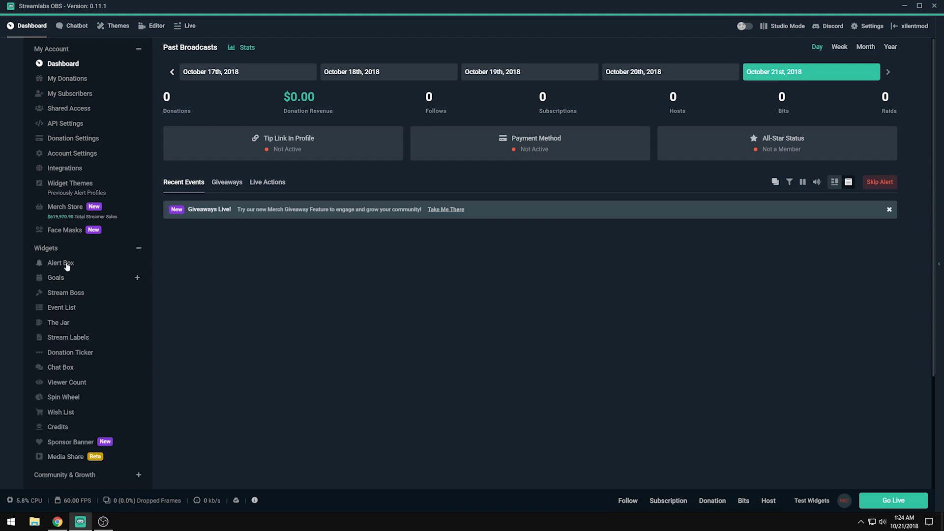
pyautogui.click(67, 265)
pyautogui.scroll(-4, 255, 285)
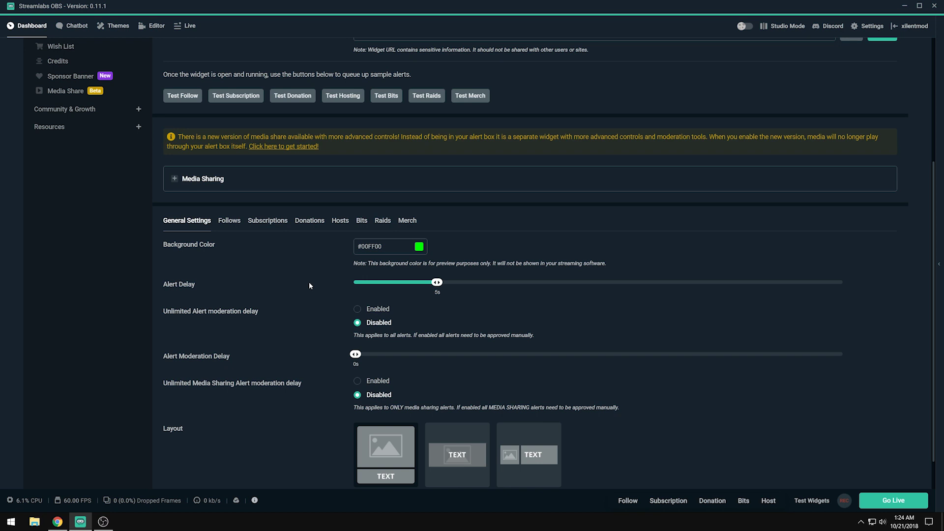
pyautogui.scroll(4, 310, 285)
# Step: Launch the Alert Box widget in the browser and place its window side by side with Streamlabs OBS
pyautogui.click(882, 217)
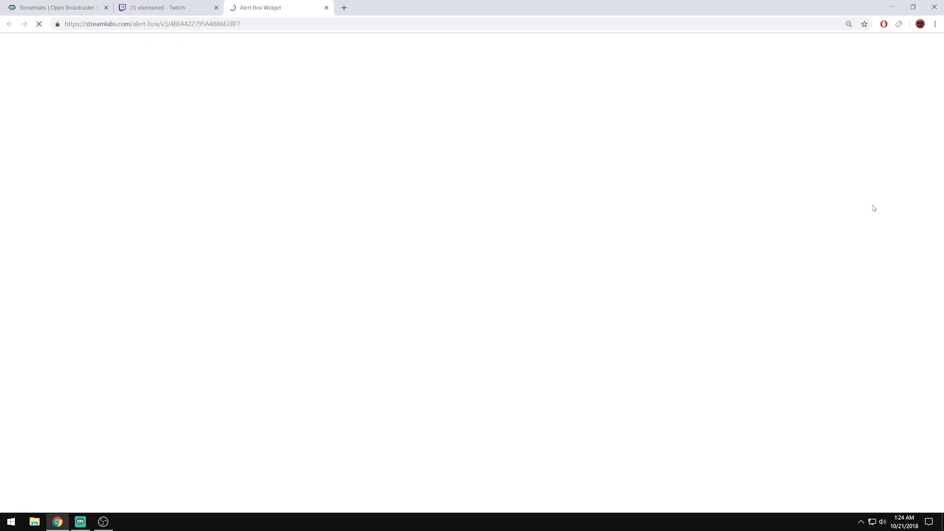
pyautogui.moveTo(294, 4); pyautogui.dragTo(1, 110)
pyautogui.click(646, 349)
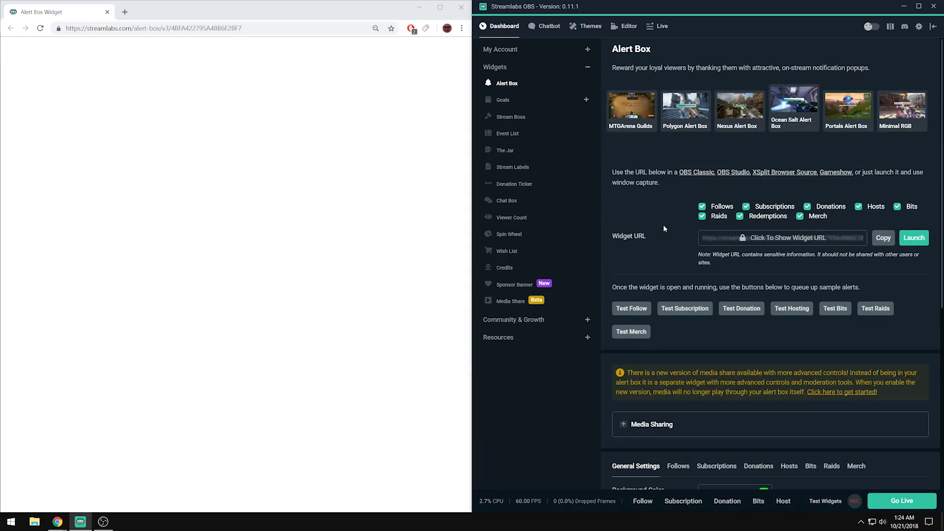
# Step: Open the follow alert settings, choose the layout with the image above the text, and look through the remaining options
pyautogui.scroll(-5, 680, 237)
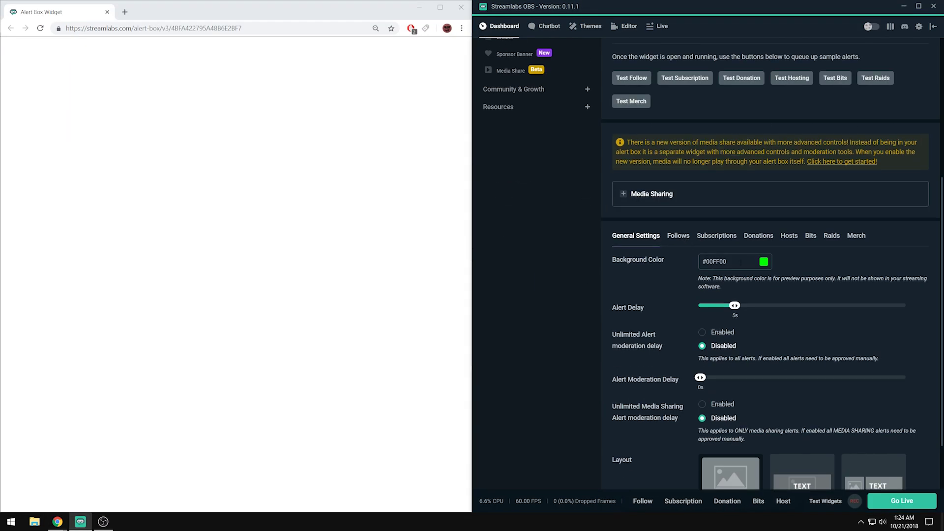
pyautogui.scroll(-1, 684, 276)
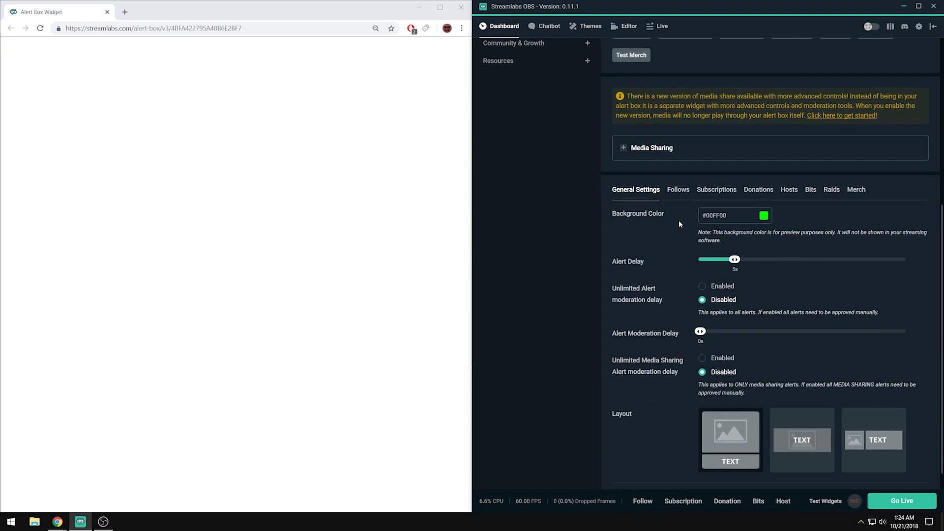
pyautogui.click(682, 196)
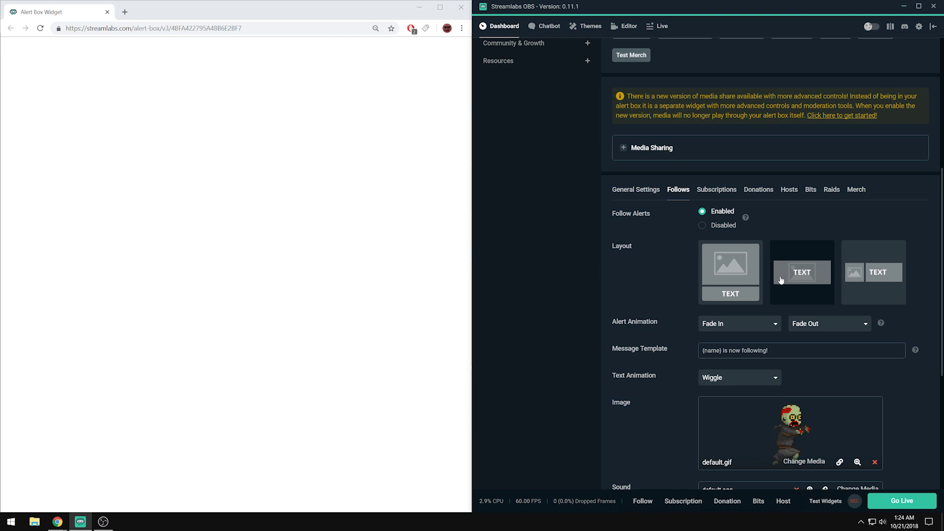
pyautogui.click(741, 279)
pyautogui.scroll(-2, 843, 438)
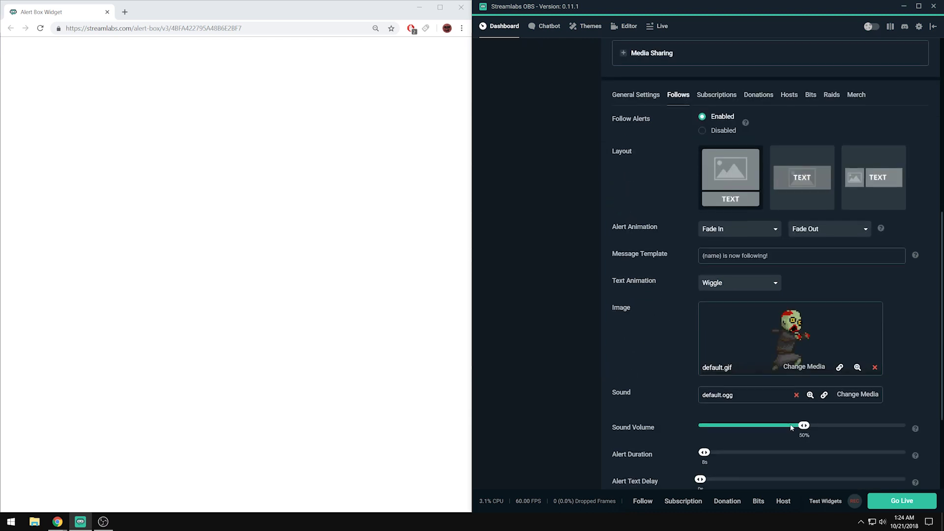
pyautogui.scroll(3, 788, 396)
pyautogui.scroll(-5, 797, 311)
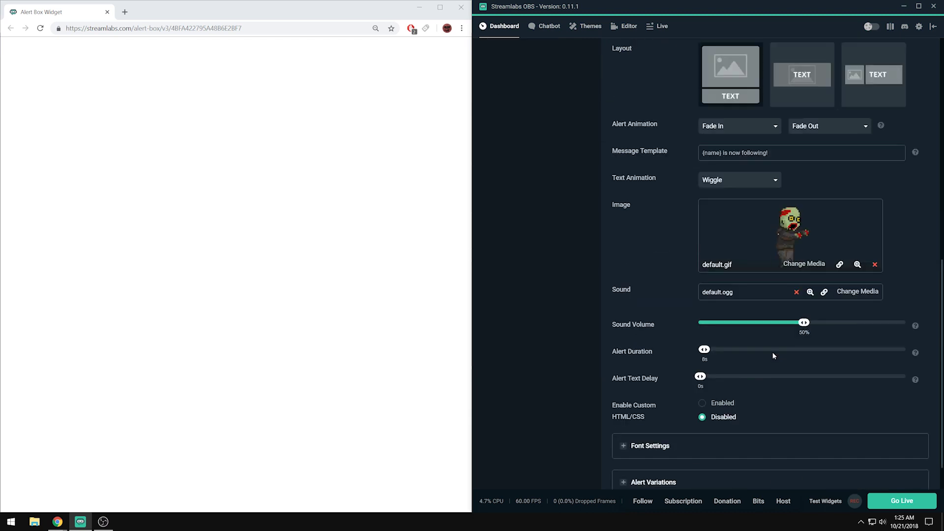
# Step: Trigger a test follow alert to preview the image-above-text layout in the browser widget
pyautogui.click(648, 502)
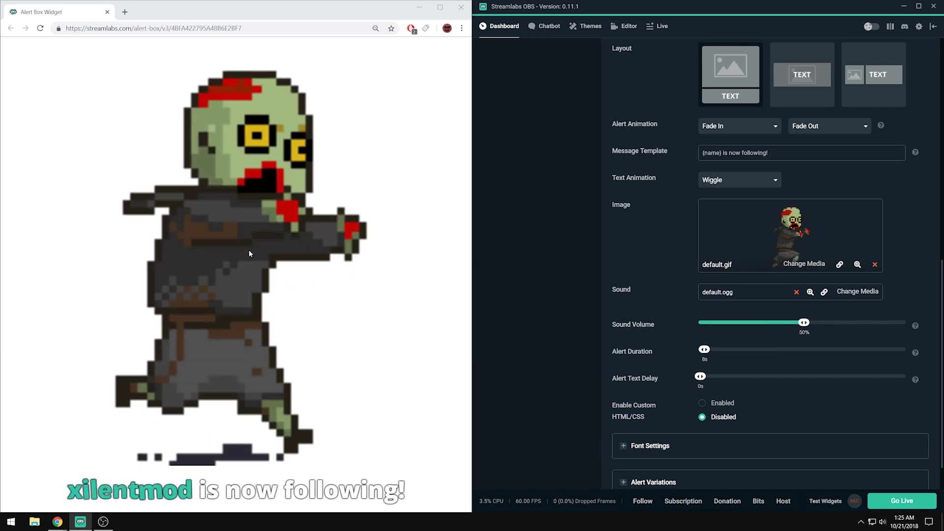
pyautogui.hotkey('ctrl', '+')
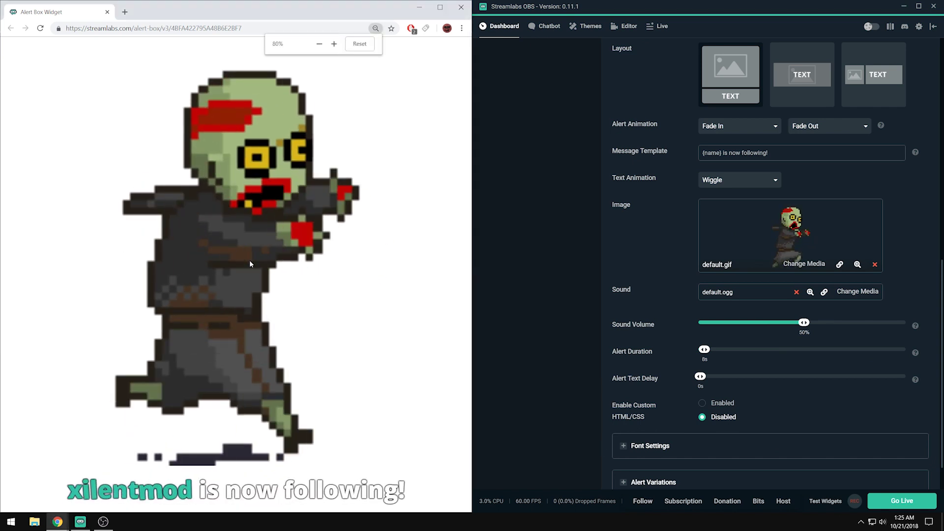
pyautogui.hotkey('ctrl', '+')
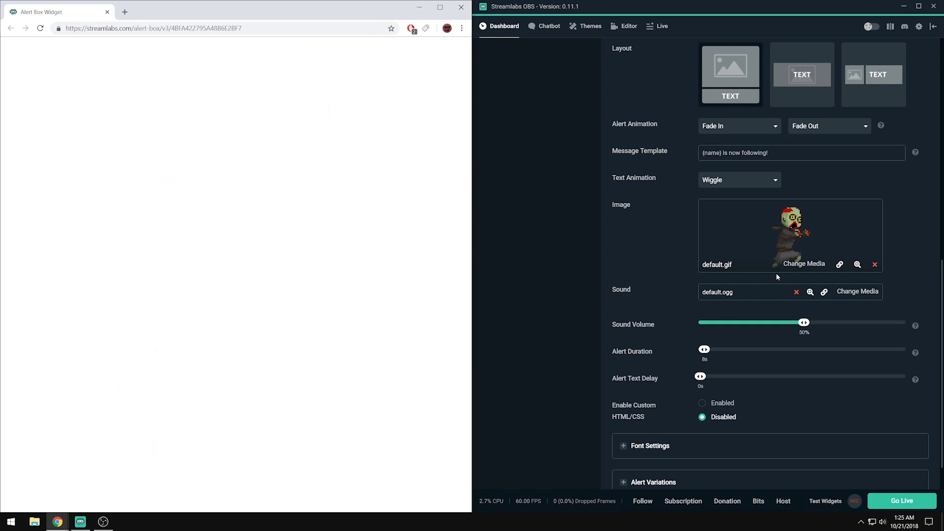
# Step: Save the follow alert with the text-over-image layout and trigger a test follow alert to preview it
pyautogui.click(802, 85)
pyautogui.scroll(-2, 763, 475)
pyautogui.click(765, 473)
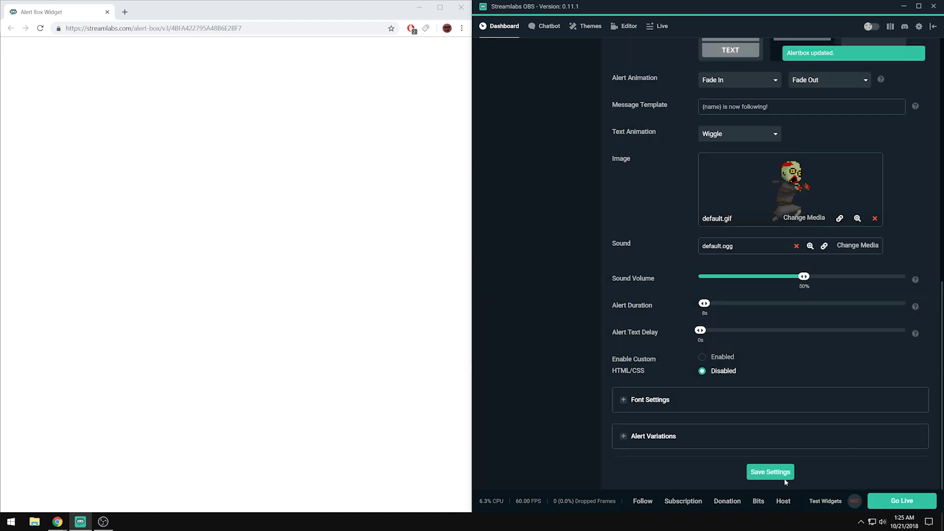
pyautogui.click(644, 502)
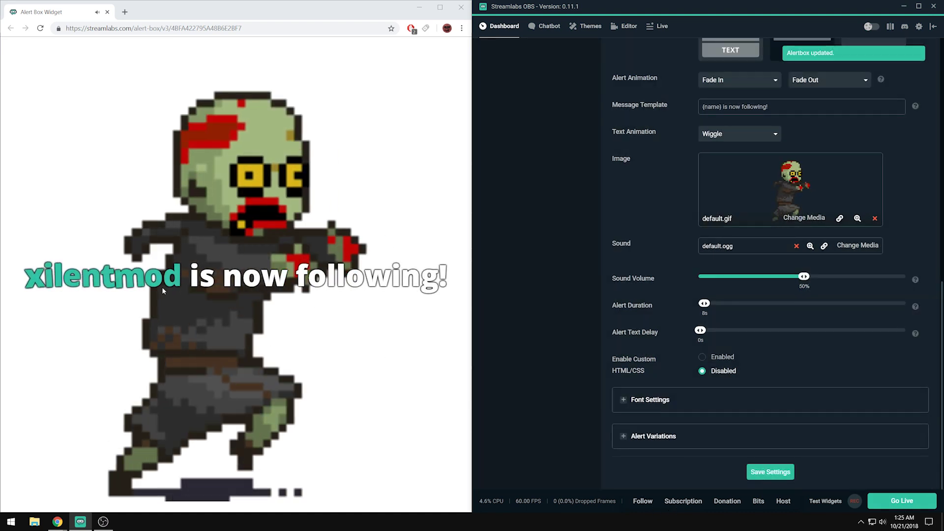
pyautogui.scroll(2, 870, 138)
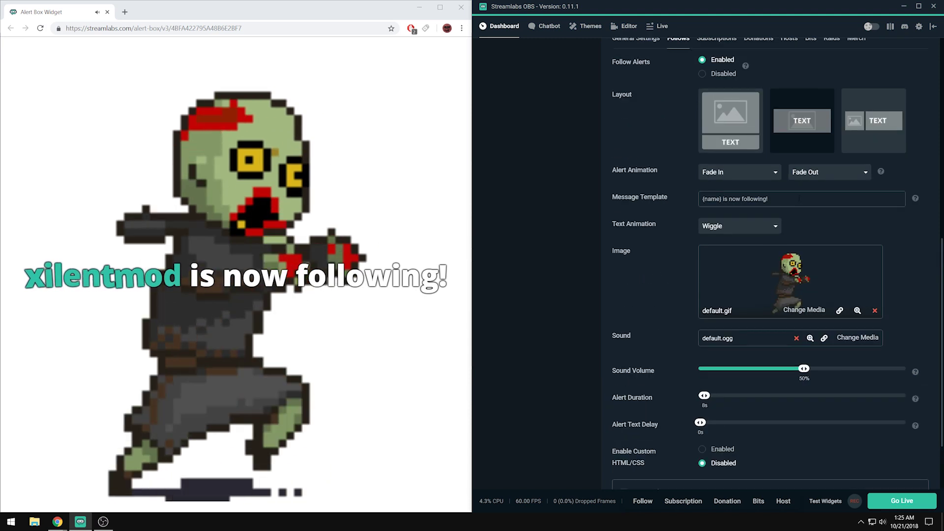
# Step: Set the follow alert to the layout with the image beside the text, save it, and trigger a test follow alert
pyautogui.click(875, 131)
pyautogui.scroll(-2, 750, 437)
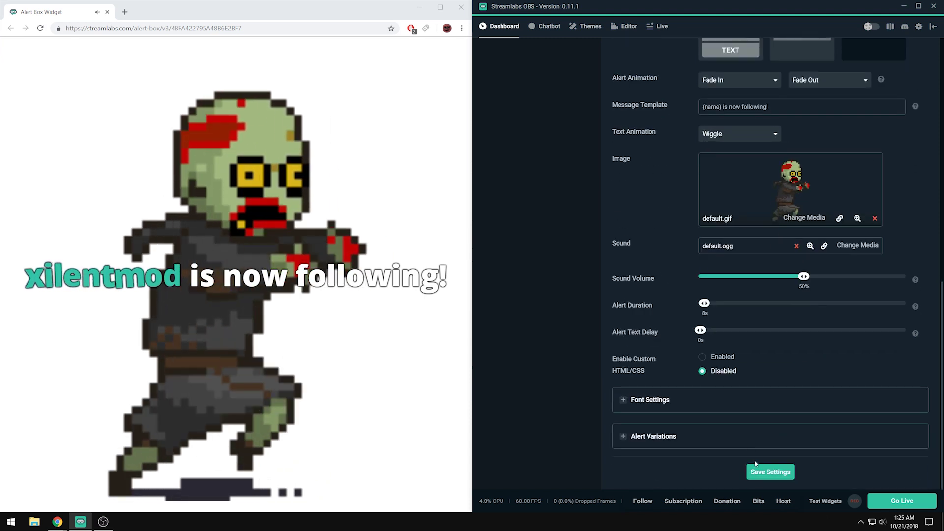
pyautogui.click(765, 472)
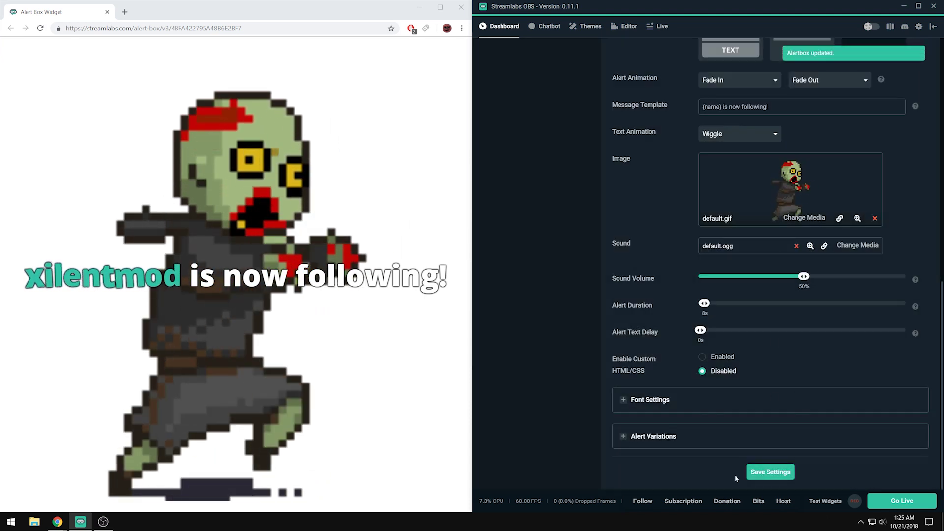
pyautogui.click(648, 504)
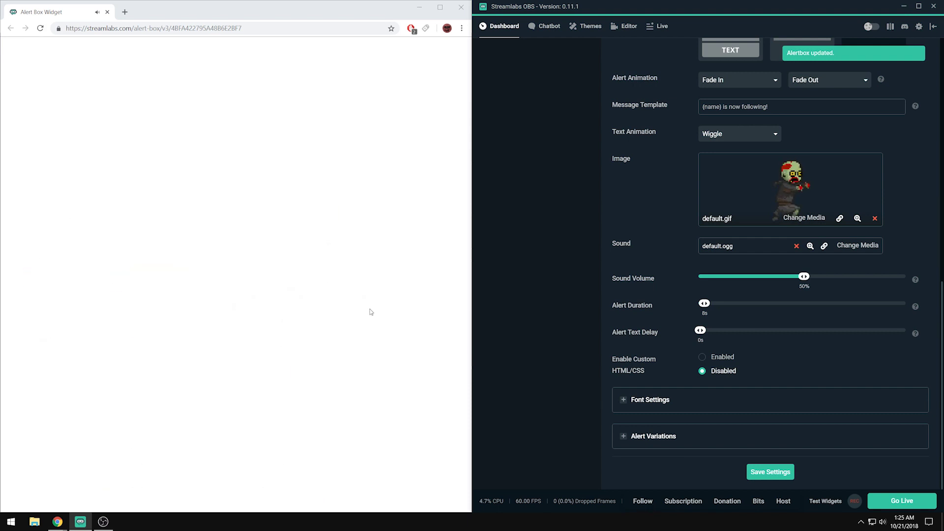
pyautogui.click(644, 502)
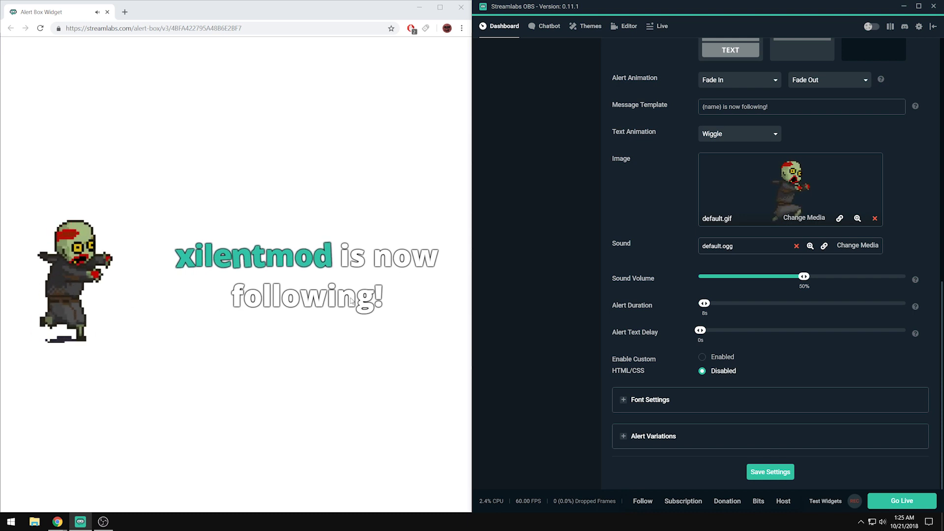
# Step: Browse the stock sounds available for the follow alert and close the media gallery without choosing one
pyautogui.click(848, 246)
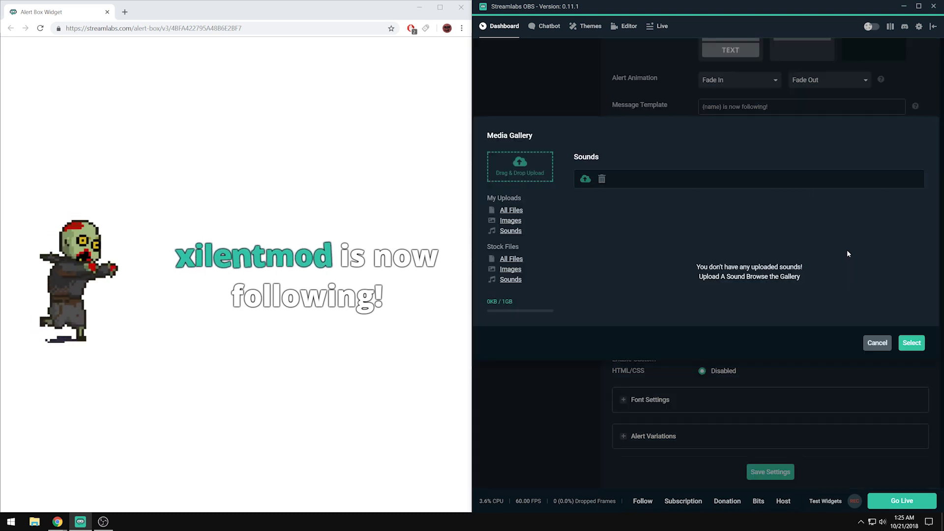
pyautogui.click(510, 279)
pyautogui.scroll(-2, 659, 285)
pyautogui.scroll(-4, 668, 287)
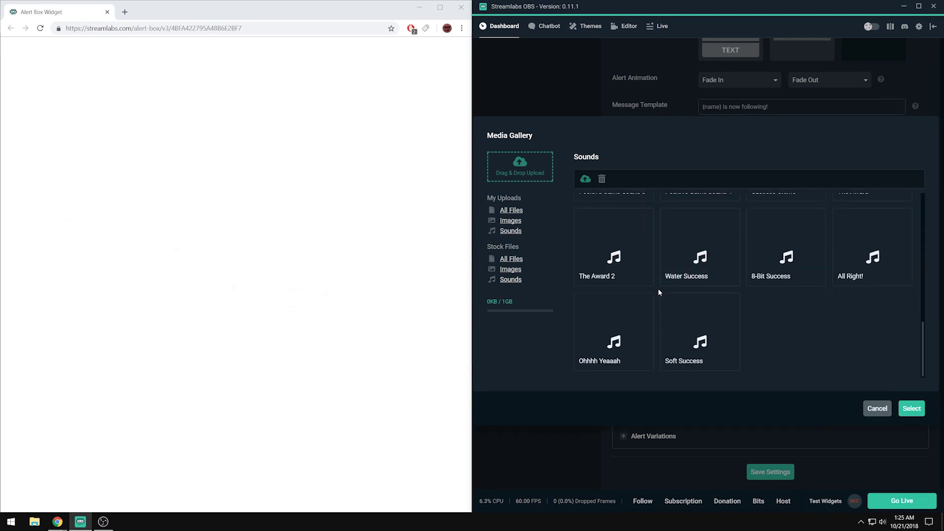
pyautogui.scroll(5, 661, 287)
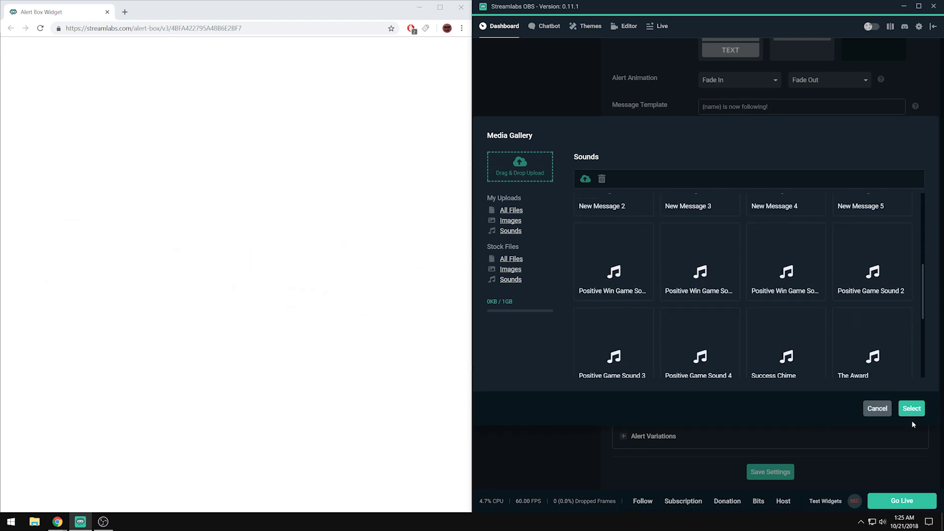
pyautogui.click(886, 414)
# Step: Browse the stock images available for the follow alert and close the media gallery without choosing one
pyautogui.scroll(3, 755, 382)
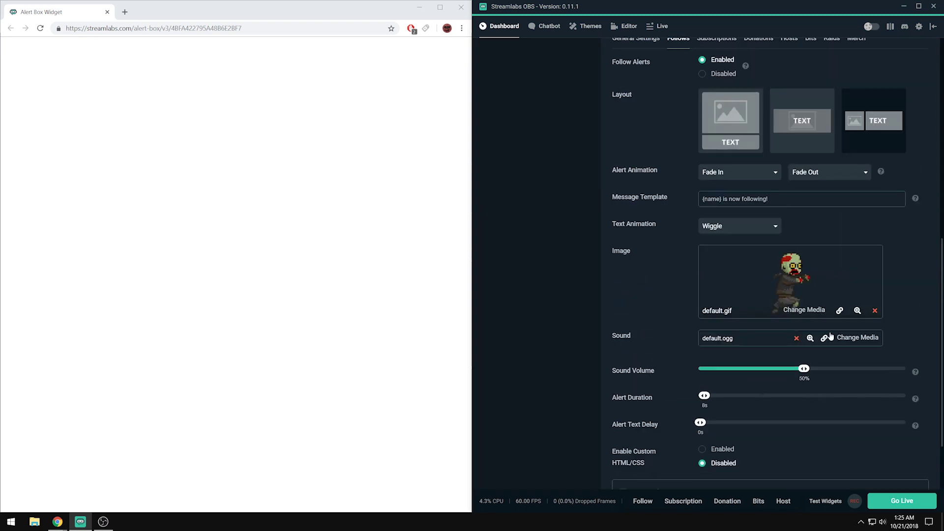
pyautogui.click(797, 311)
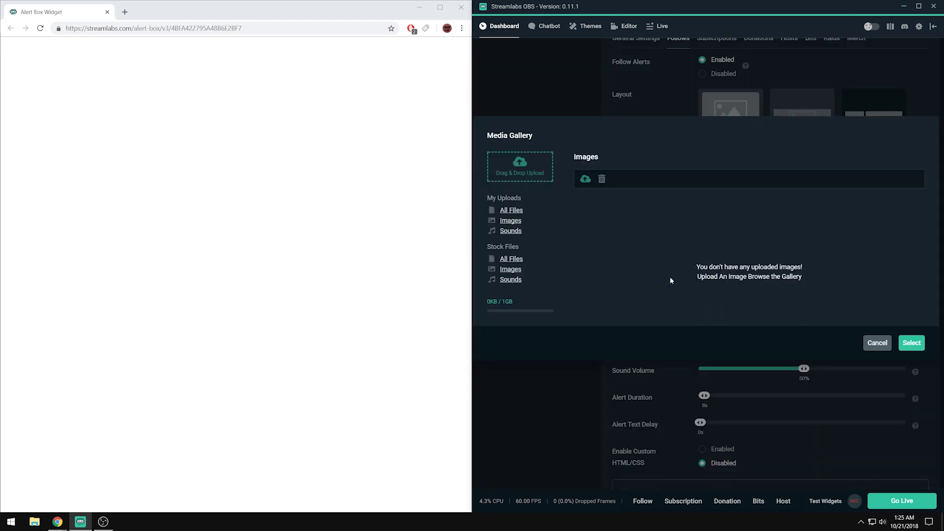
pyautogui.click(510, 272)
pyautogui.scroll(-2, 658, 275)
pyautogui.scroll(-10, 658, 276)
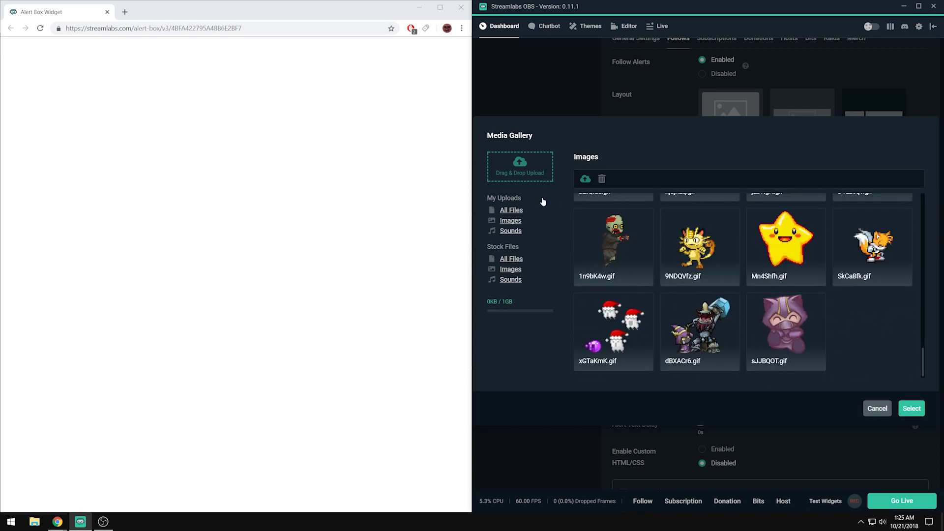
pyautogui.click(872, 408)
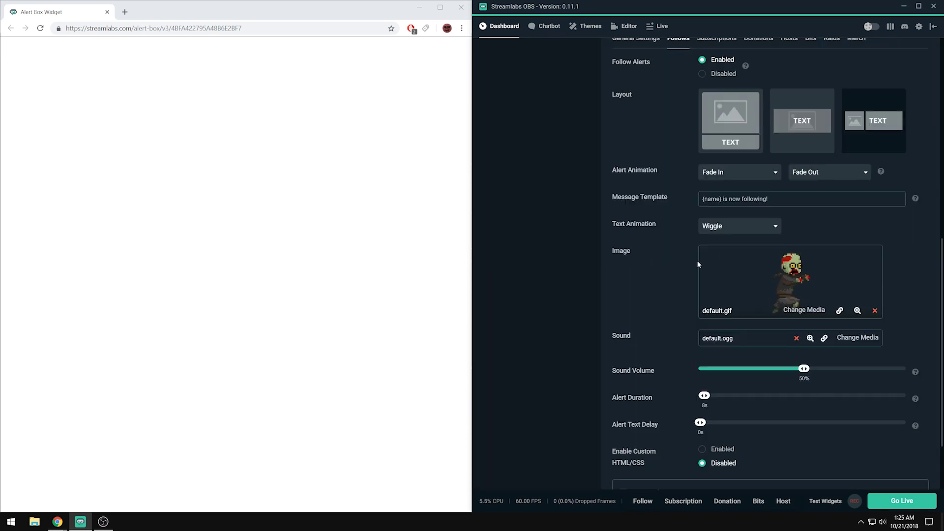
# Step: Set the follow alert's message template to "sdafsdafsdaf", save the settings, and trigger a test follow alert
pyautogui.scroll(1, 687, 266)
pyautogui.moveTo(770, 245); pyautogui.dragTo(613, 245)
pyautogui.write('sdafsdafsdaf')
pyautogui.scroll(-3, 659, 326)
pyautogui.click(766, 473)
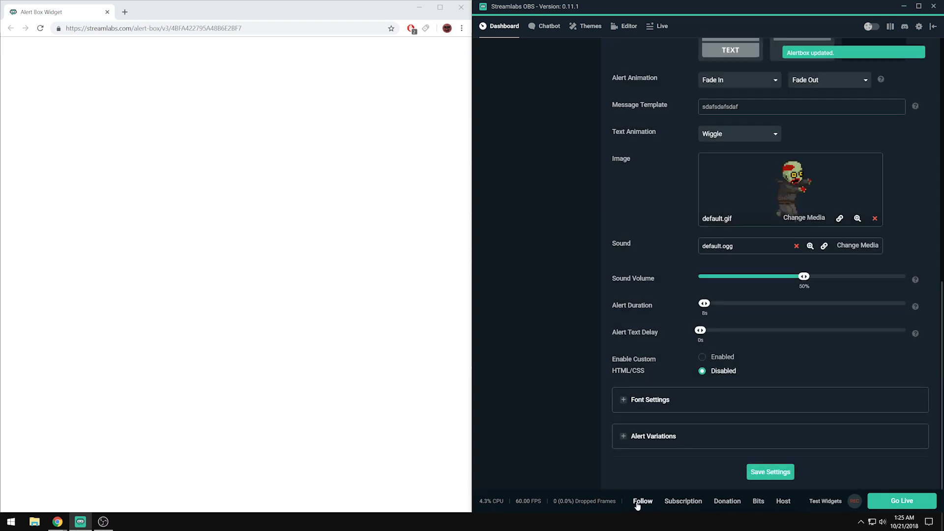
pyautogui.click(640, 501)
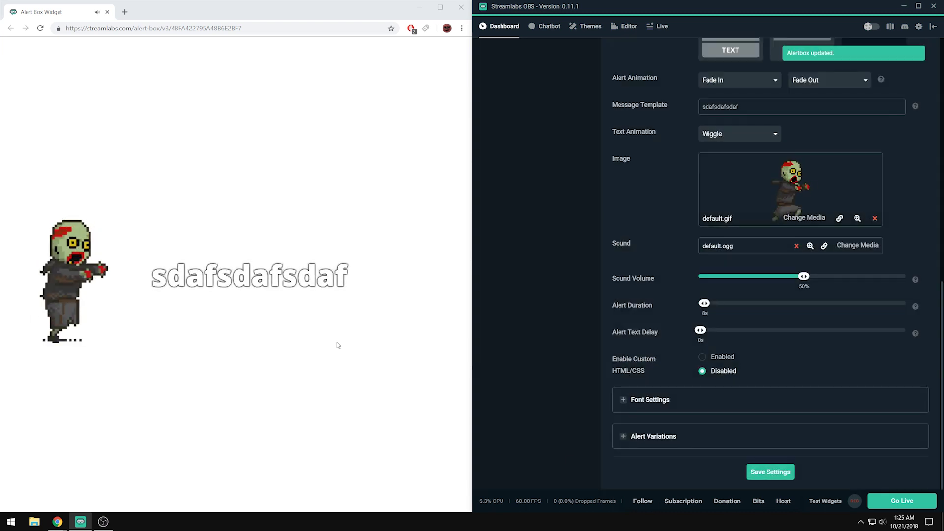
# Step: Look through the Alert Box settings for subscriptions, donations, hosts, bits and raids, ending at the general settings
pyautogui.scroll(8, 662, 274)
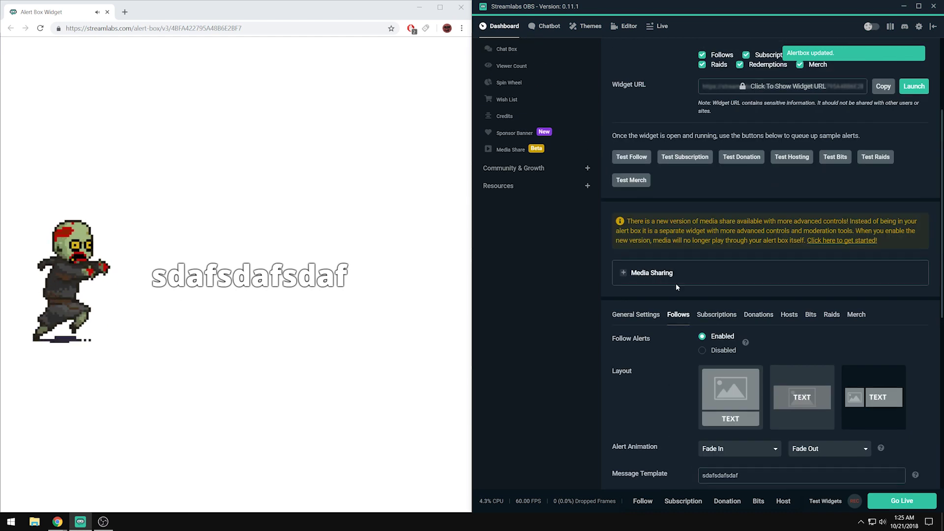
pyautogui.click(717, 315)
pyautogui.click(758, 314)
pyautogui.click(789, 314)
pyautogui.click(810, 314)
pyautogui.click(831, 314)
pyautogui.click(622, 315)
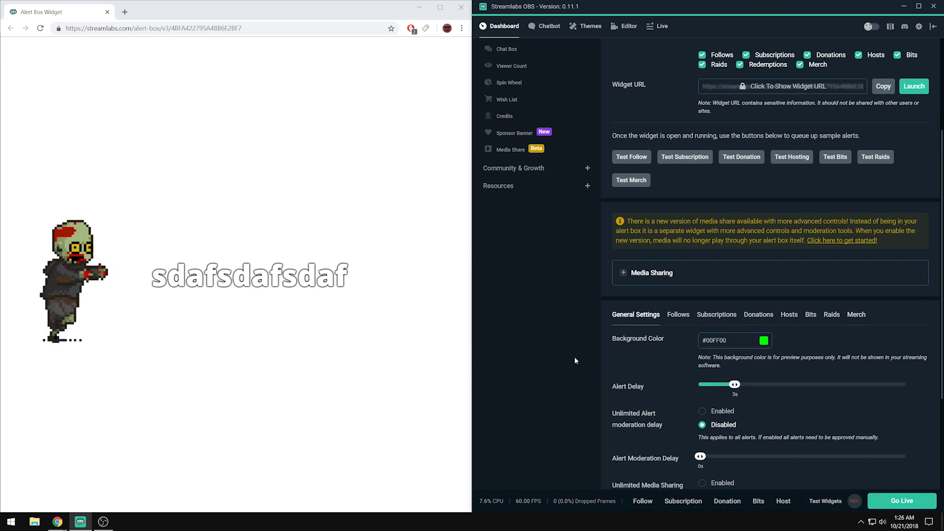
# Step: Open the Chat Box widget page and look over its preview and options
pyautogui.scroll(3, 550, 387)
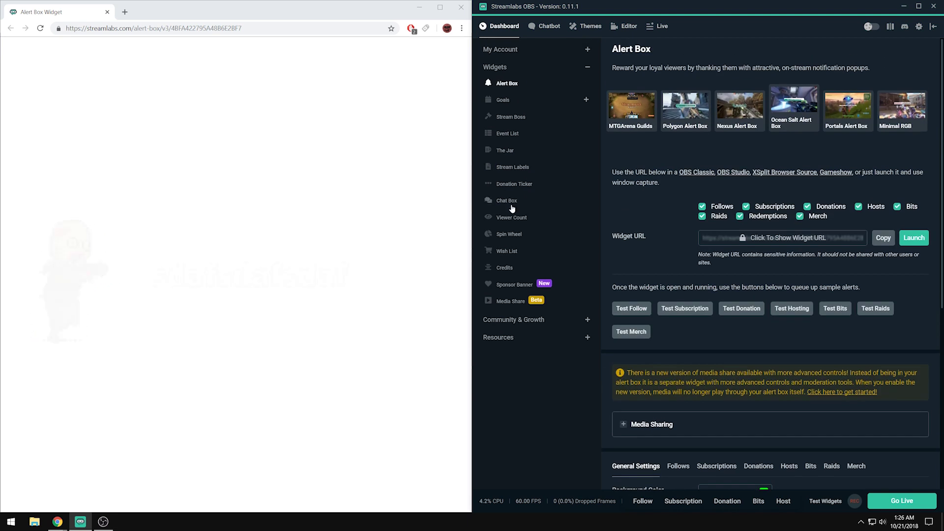
pyautogui.click(511, 205)
pyautogui.scroll(-3, 677, 304)
pyautogui.scroll(3, 708, 338)
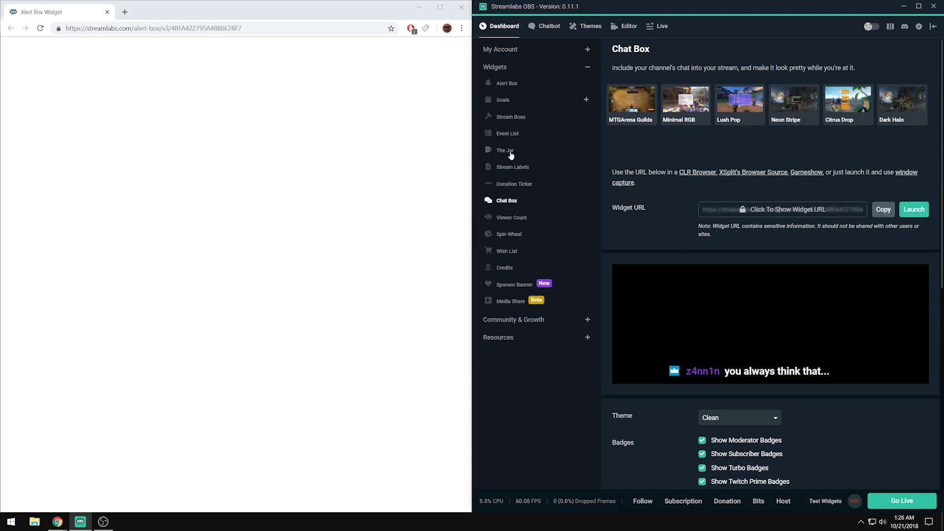
# Step: Open the Follower Goal widget page and look over its goal fields
pyautogui.click(513, 103)
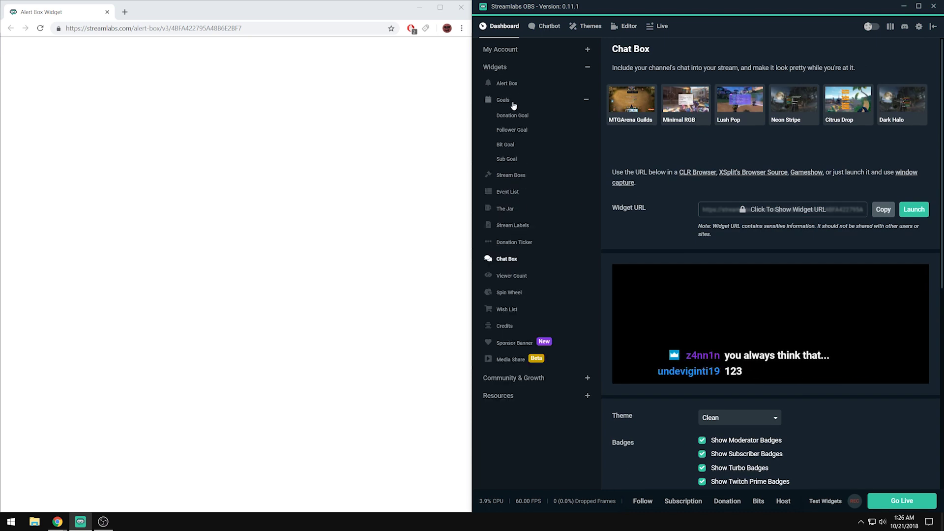
pyautogui.click(511, 130)
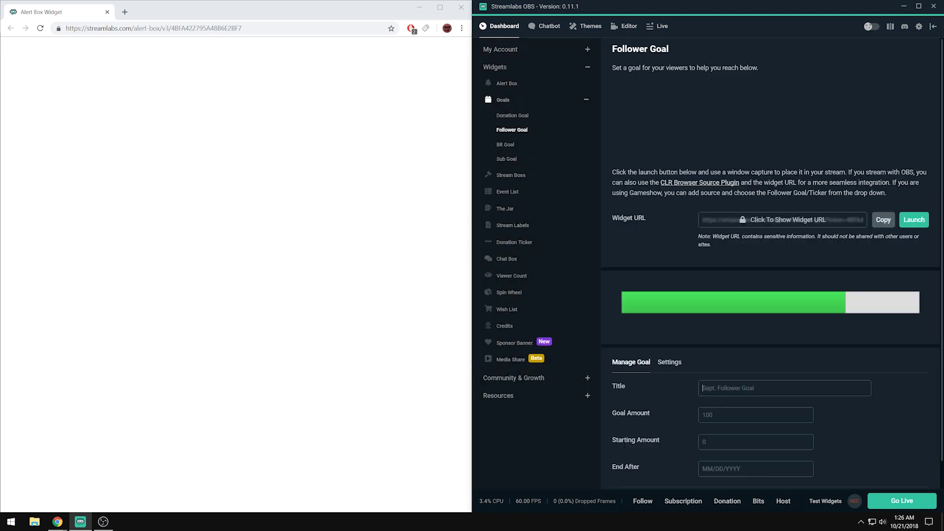
pyautogui.scroll(-1, 792, 332)
pyautogui.scroll(1, 792, 332)
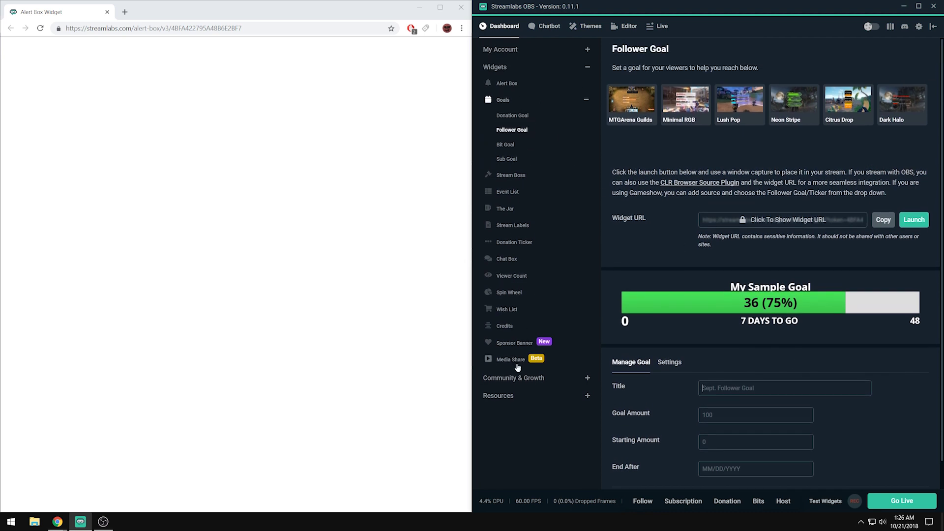
# Step: View the All-Stars and Chatbot pages under Community & Growth, and open the built-in Chatbot modules
pyautogui.click(528, 382)
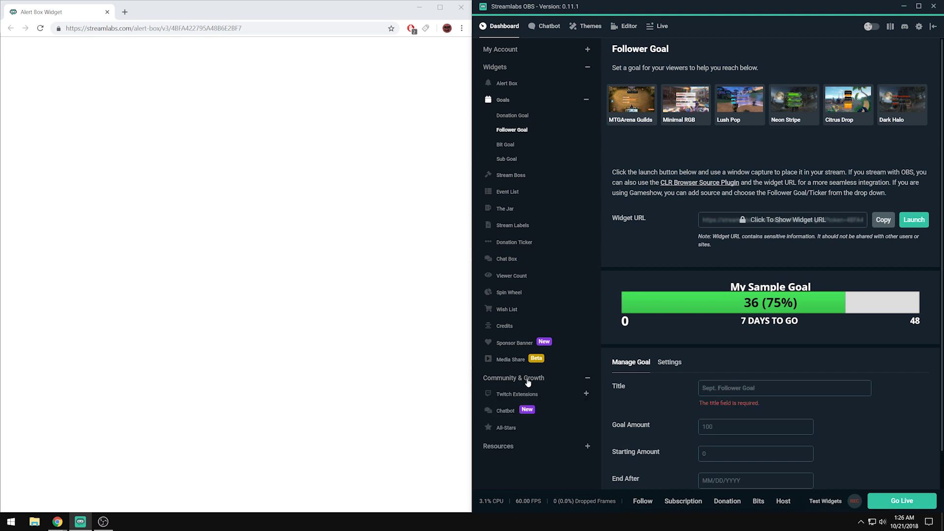
pyautogui.click(506, 429)
pyautogui.click(516, 407)
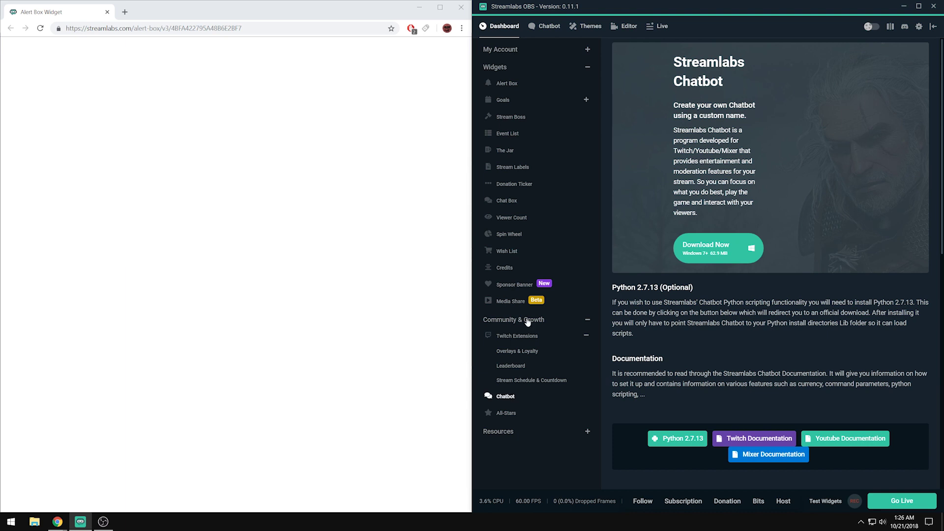
pyautogui.click(540, 27)
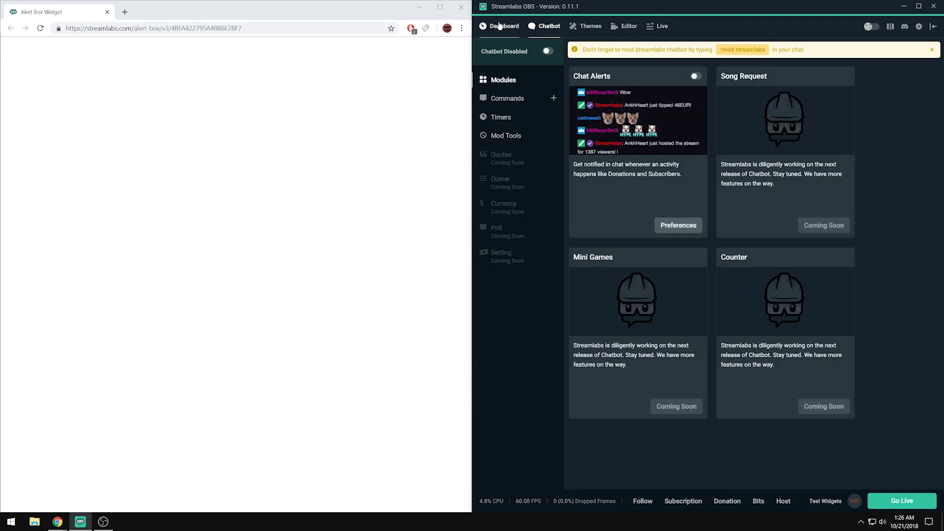
# Step: Return to the Dashboard's Chat Box widget and examine its theme, badge, emote, color and message-hiding options
pyautogui.click(507, 24)
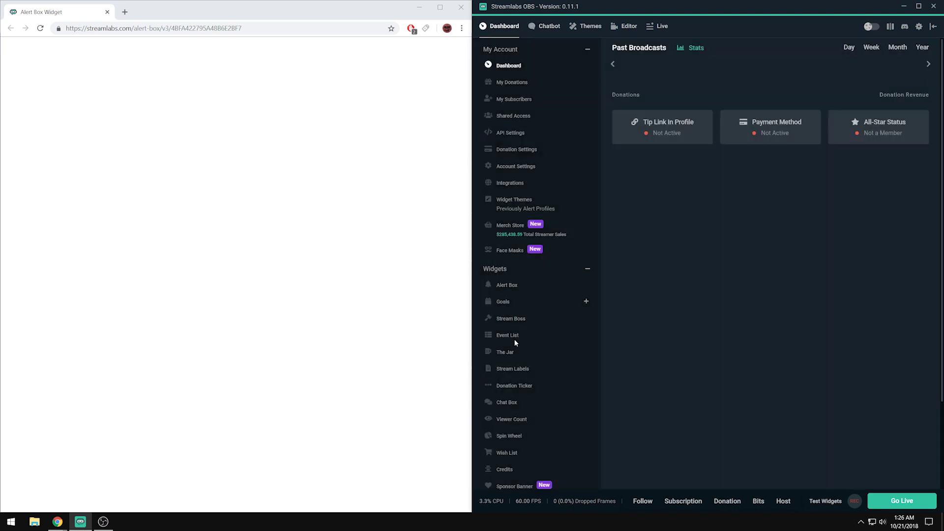
pyautogui.scroll(-2, 516, 339)
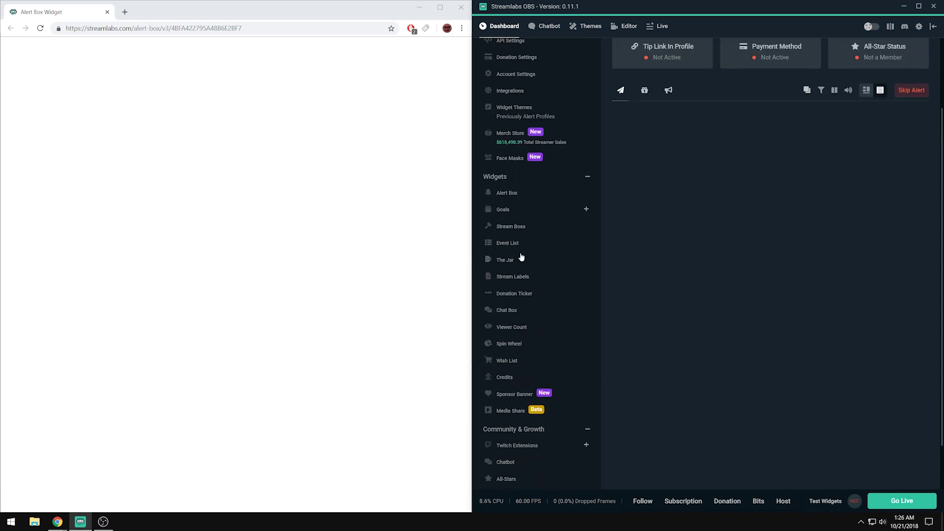
pyautogui.click(509, 316)
pyautogui.scroll(-5, 736, 377)
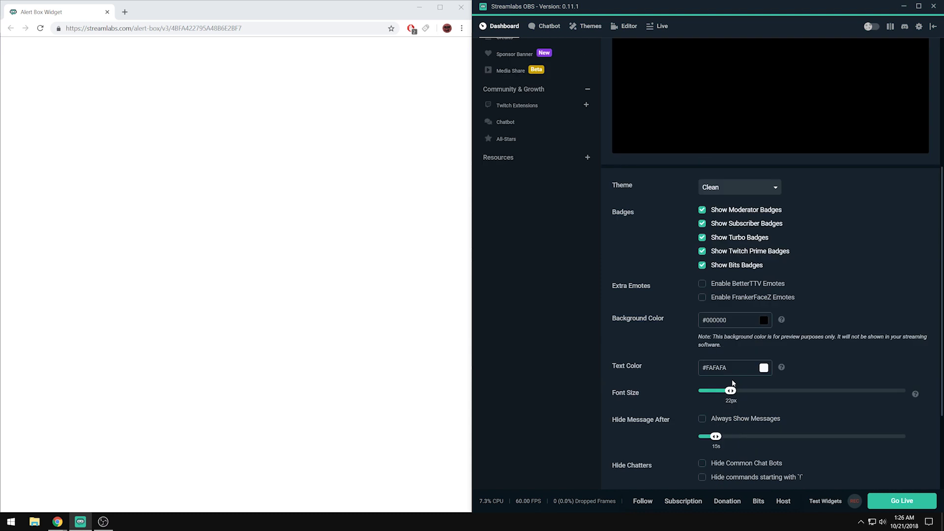
pyautogui.scroll(-3, 734, 379)
pyautogui.scroll(5, 688, 359)
pyautogui.scroll(2, 669, 362)
pyautogui.click(585, 50)
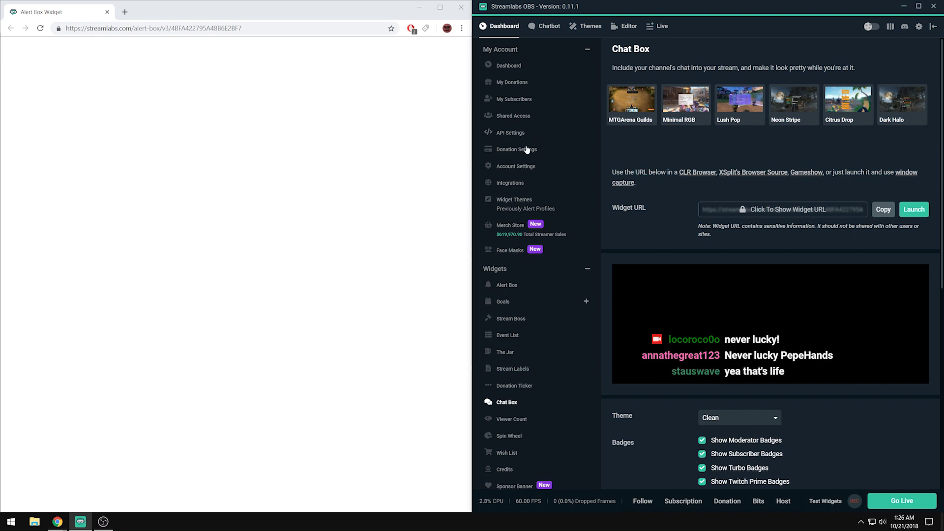
pyautogui.scroll(-2, 523, 318)
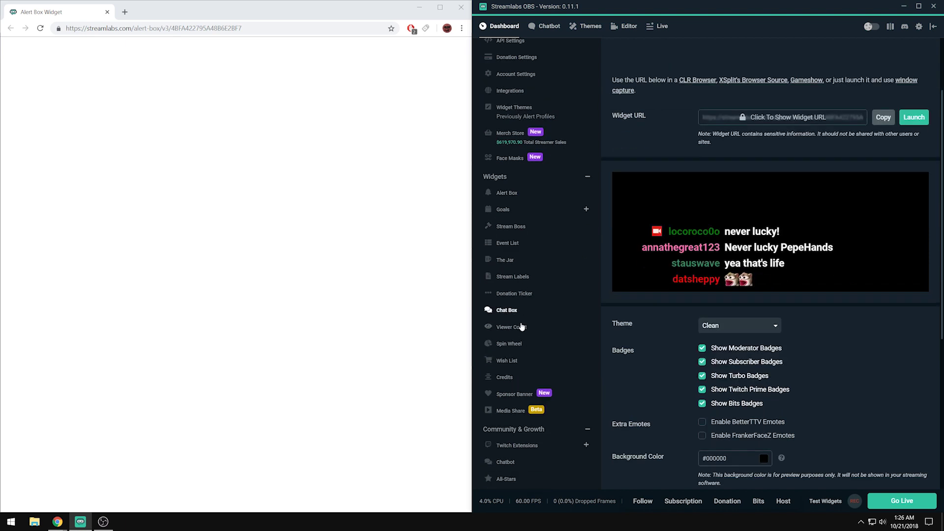
pyautogui.scroll(2, 514, 337)
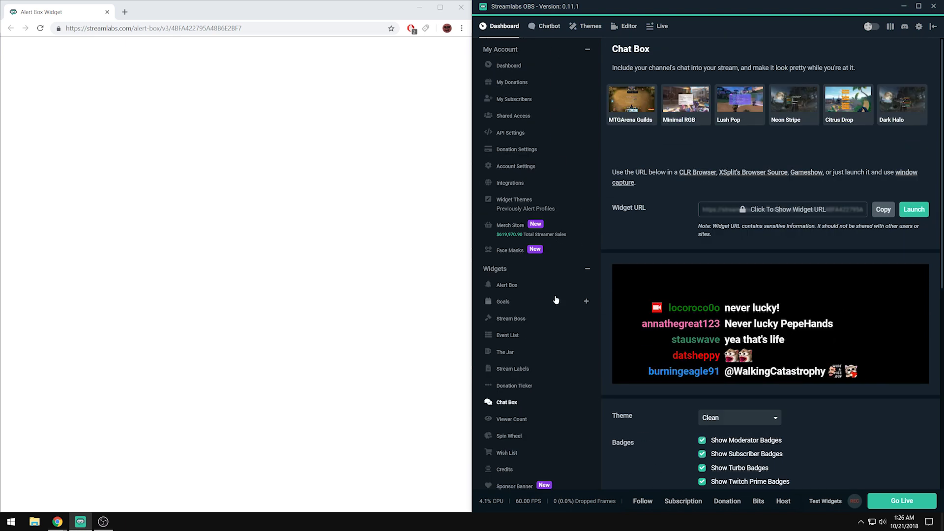
pyautogui.scroll(-4, 556, 300)
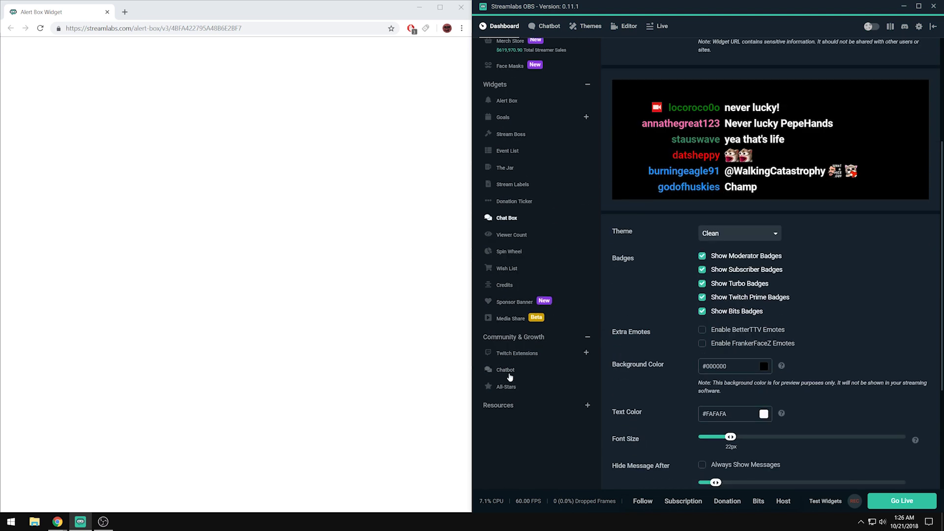
pyautogui.click(511, 372)
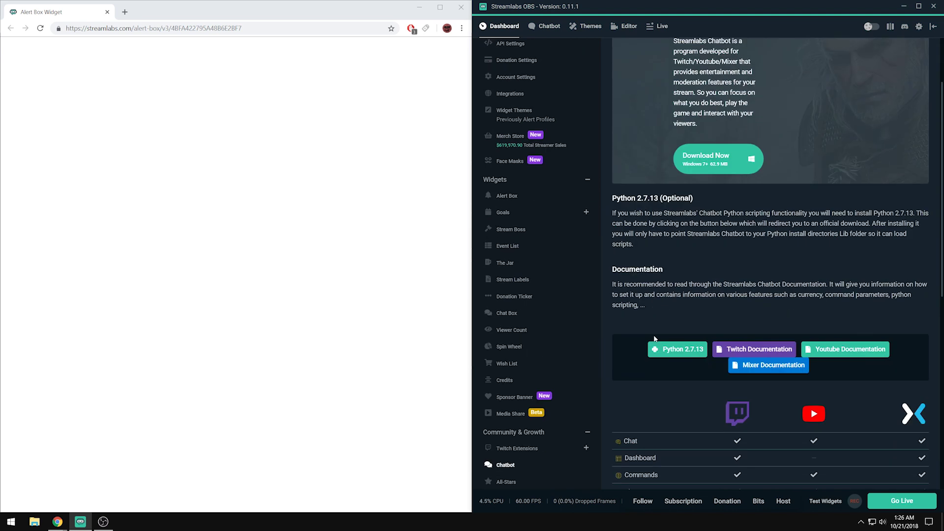
# Step: Show the built-in Chatbot modules in a maximized window, enable Chat Alerts, and open the Chat Alerts preferences
pyautogui.click(550, 31)
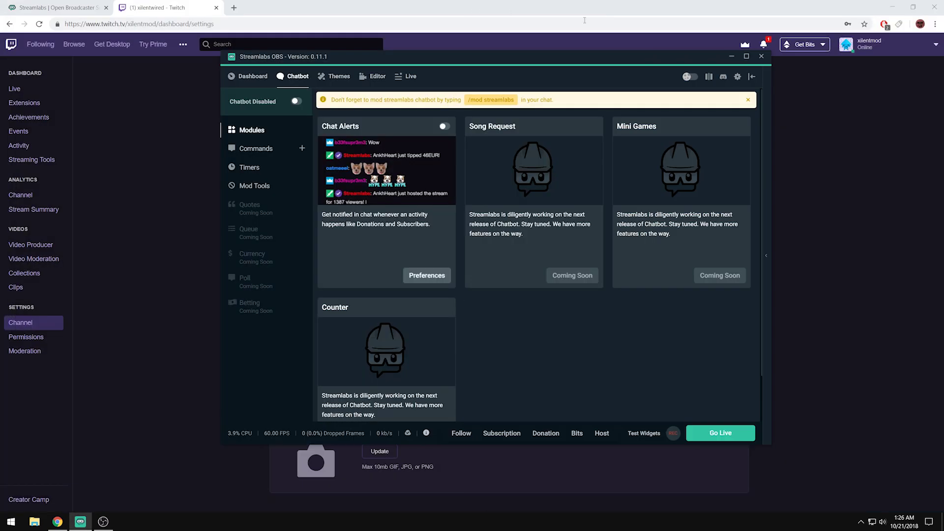
pyautogui.doubleClick(535, 58)
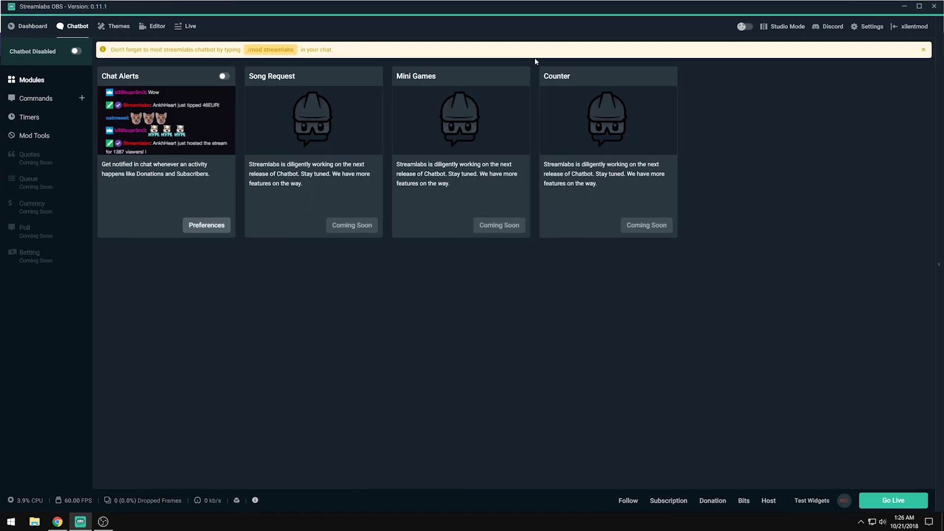
pyautogui.click(223, 77)
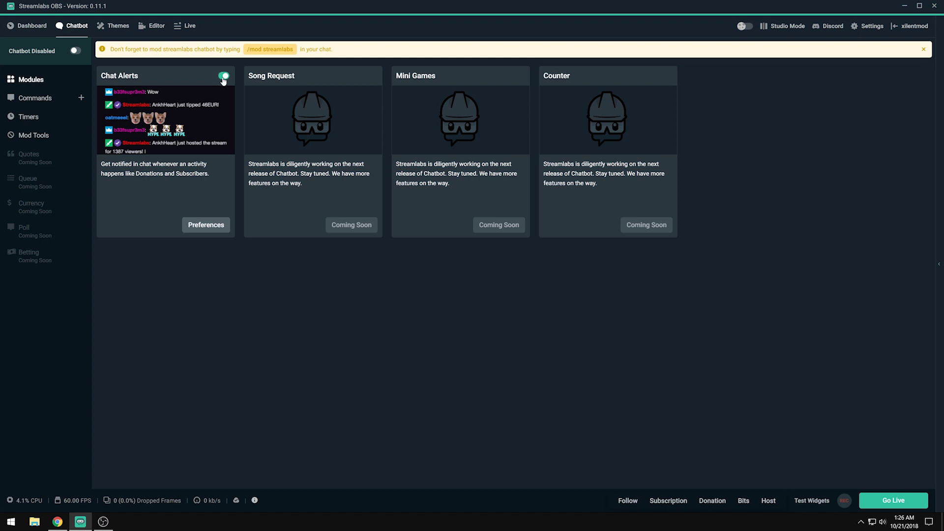
pyautogui.click(205, 225)
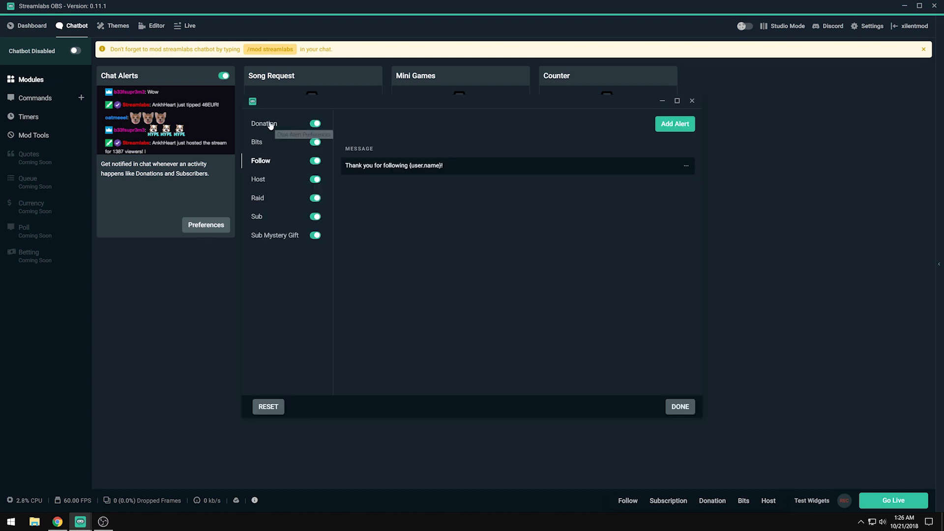
# Step: Review the Bits, Donation and Follow chat alerts, view the new tip alert form without saving, and close the Chat Alerts preferences
pyautogui.click(275, 143)
pyautogui.click(267, 125)
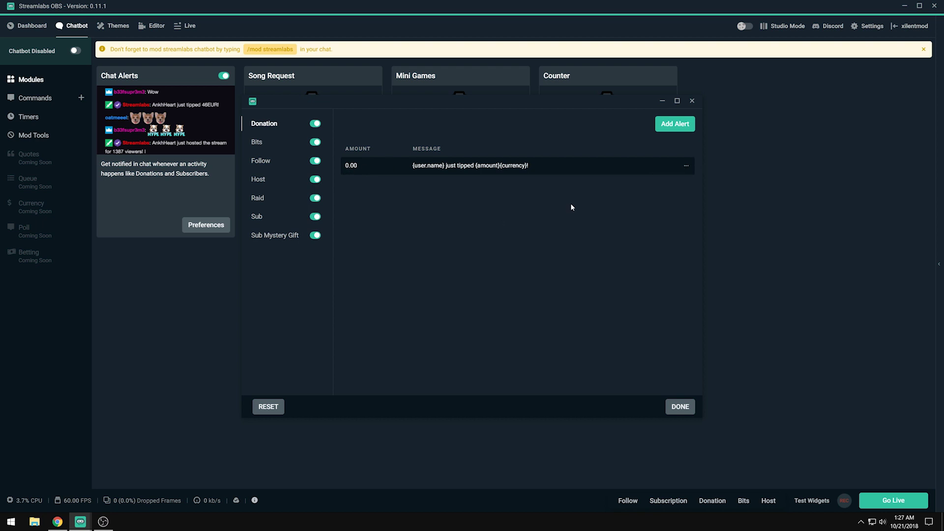
pyautogui.click(676, 124)
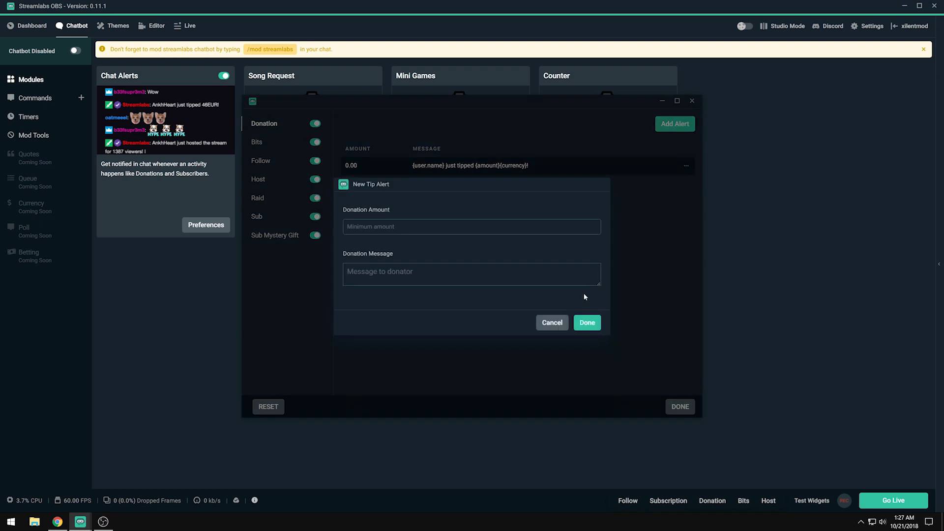
pyautogui.click(552, 324)
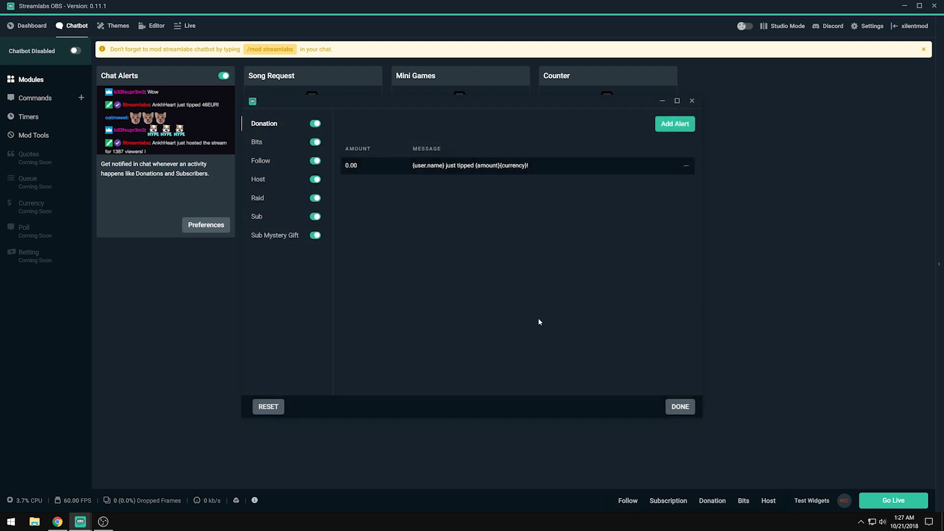
pyautogui.click(681, 408)
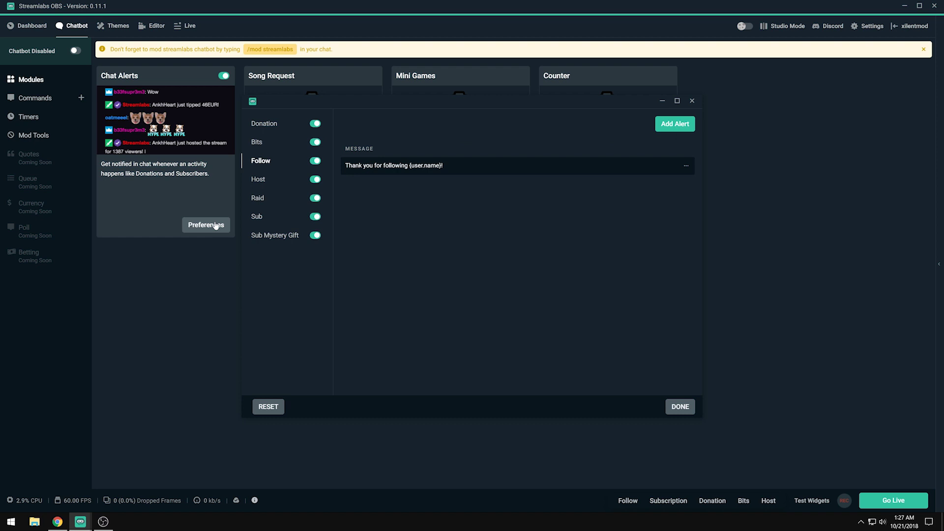
pyautogui.click(680, 407)
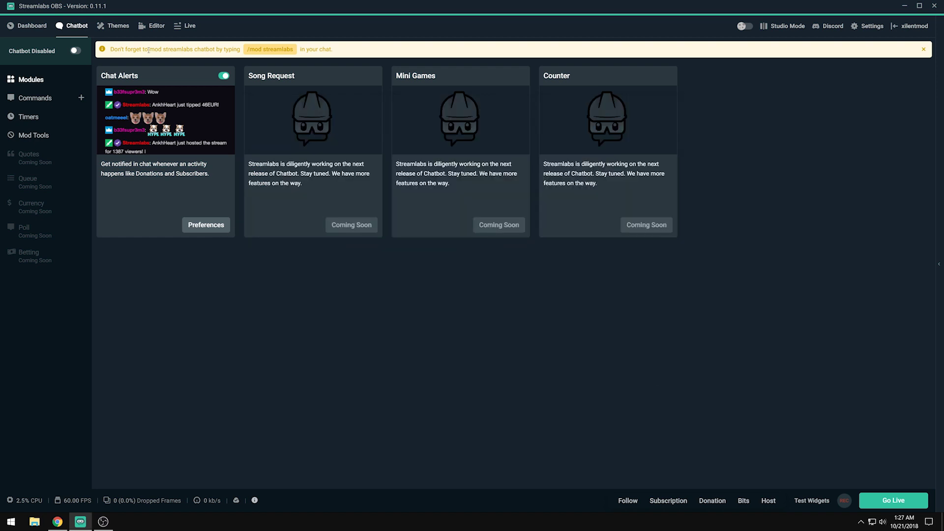
# Step: View the Chatbot's Default Commands and Timers pages, and examine the new timer form without saving it
pyautogui.click(45, 99)
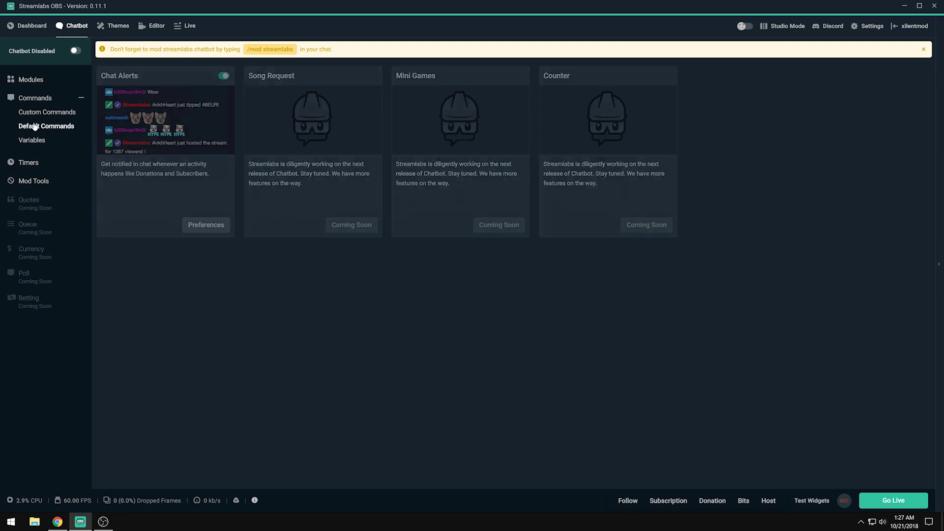
pyautogui.click(35, 127)
pyautogui.click(35, 165)
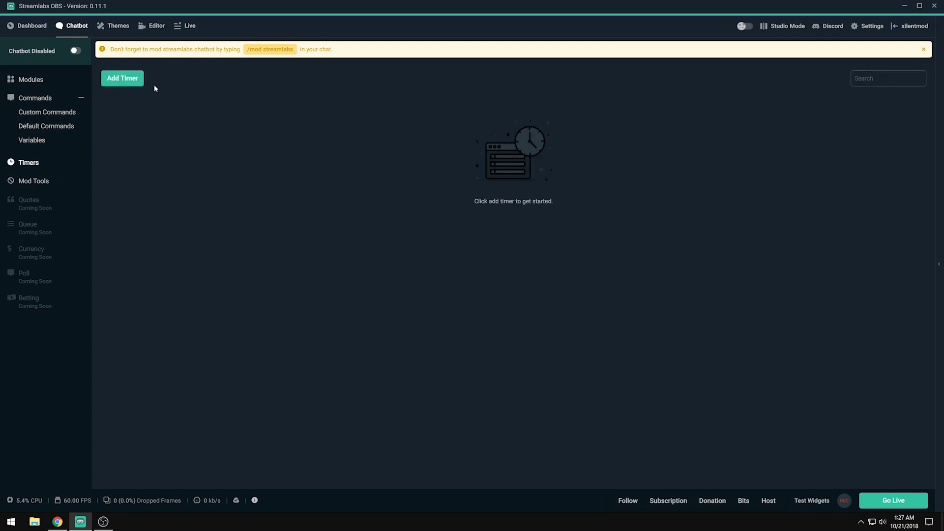
pyautogui.click(127, 80)
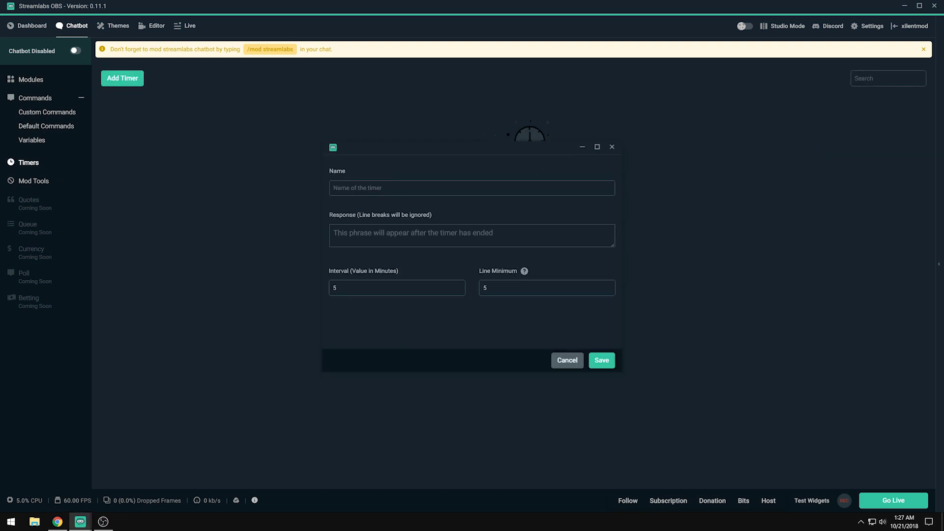
pyautogui.click(399, 287)
pyautogui.click(567, 360)
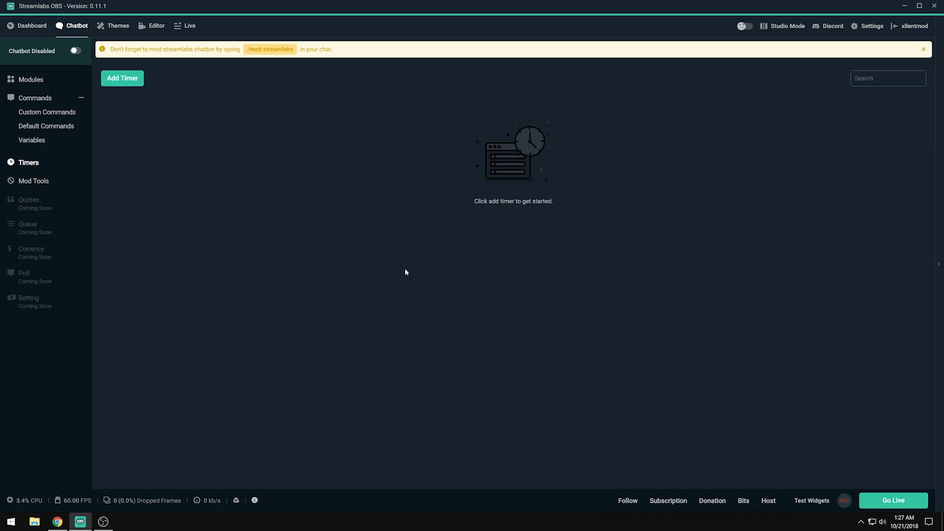
# Step: Enable Caps, Symbol, Link and Word Protection in the Chatbot's Mod Tools, and enable the Chatbot itself
pyautogui.click(36, 183)
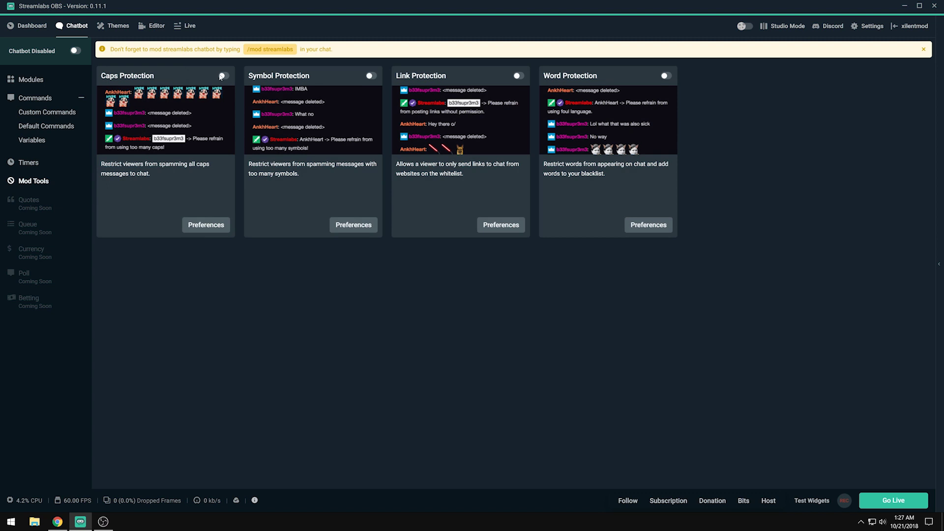
pyautogui.click(222, 77)
pyautogui.click(370, 78)
pyautogui.click(519, 76)
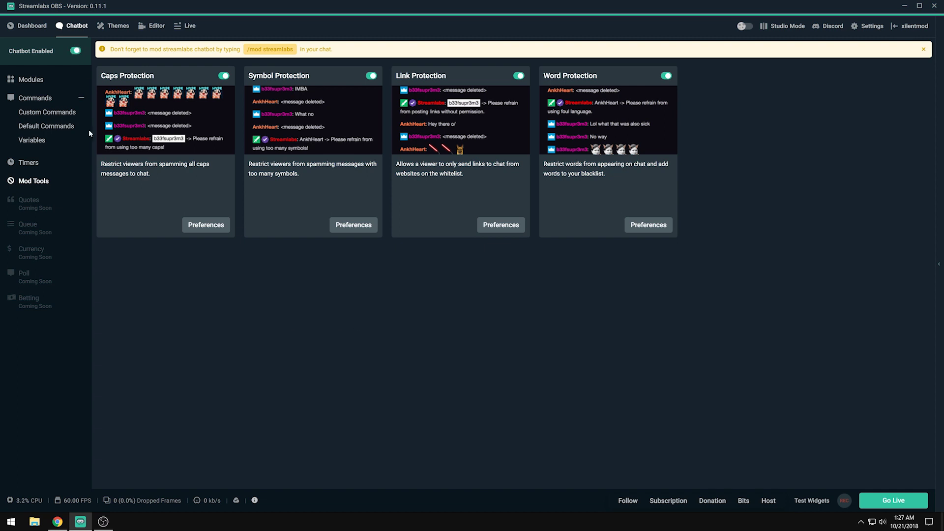
# Step: Switch to Twitch in the browser, open the account's channel page and send a random all-caps test message in the stream chat
pyautogui.click(79, 523)
pyautogui.click(77, 525)
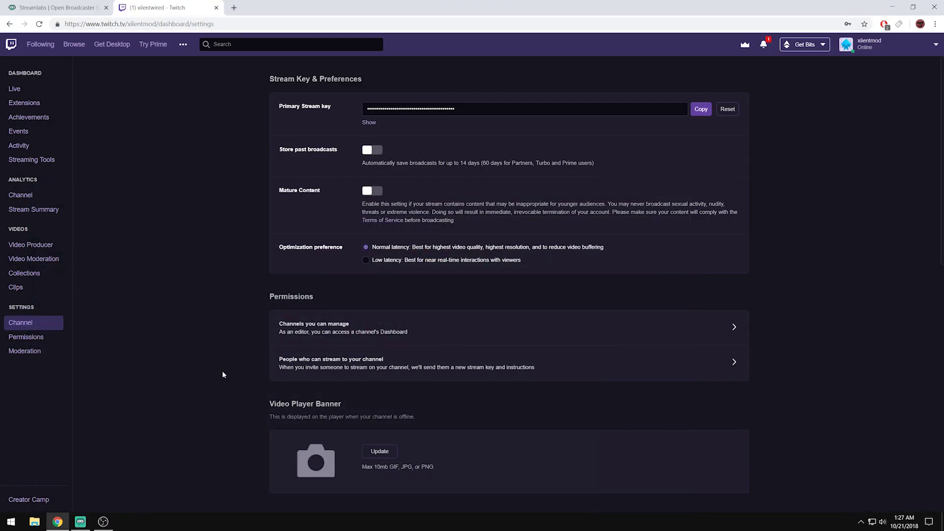
pyautogui.click(865, 44)
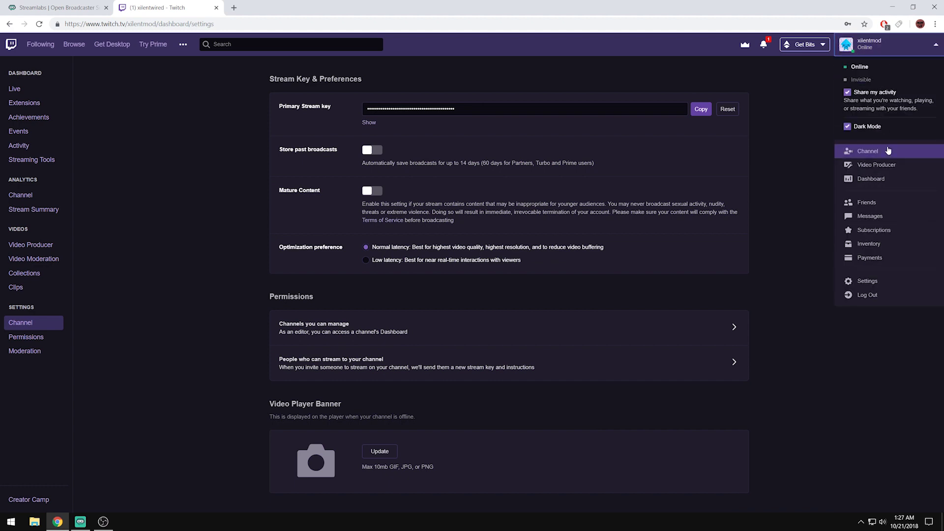
pyautogui.click(868, 152)
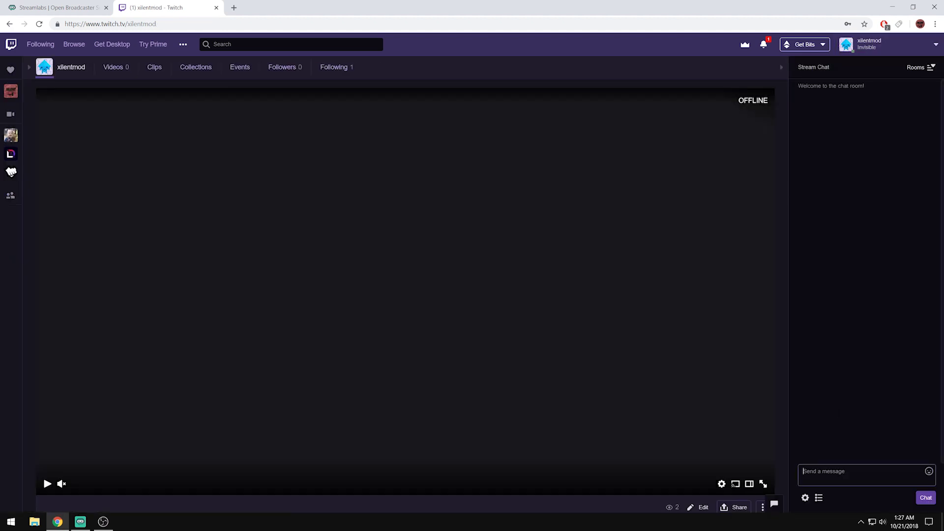
pyautogui.write('GHJGGHKJ')
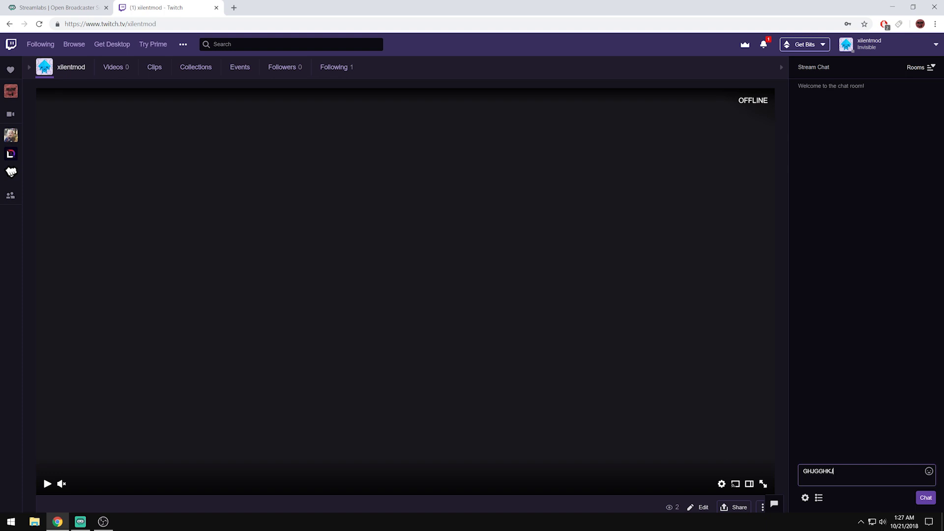
pyautogui.write('GHGJHKGKJHGKJHGHJGGHJKKHG')
pyautogui.press('Return')
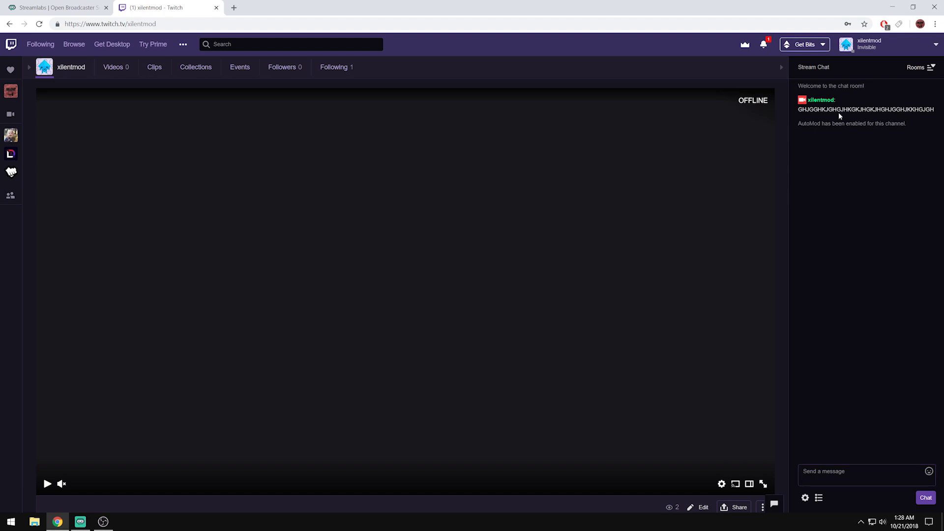
# Step: Switch back to Streamlabs OBS, view the Themes and Editor pages, and show the Live page with its stream chat expanded
pyautogui.click(80, 522)
pyautogui.click(118, 25)
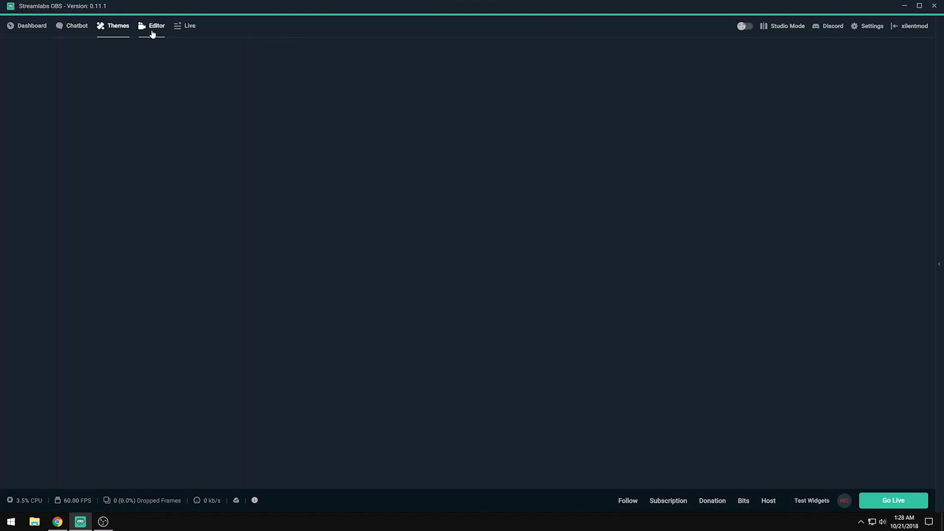
pyautogui.click(152, 31)
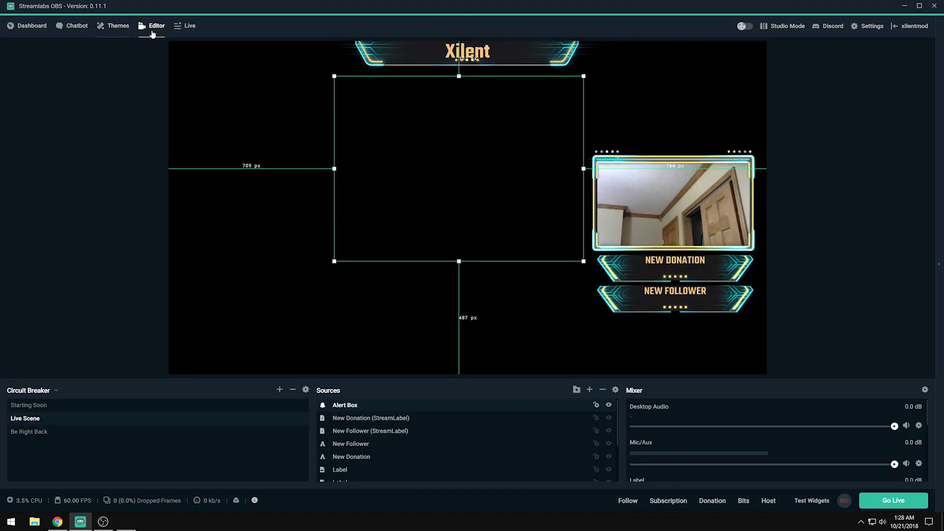
pyautogui.click(183, 27)
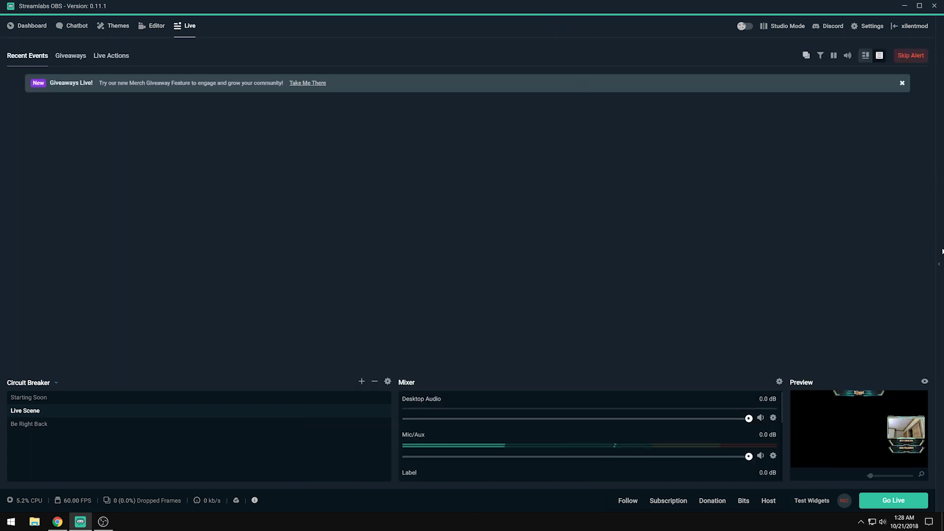
pyautogui.click(939, 266)
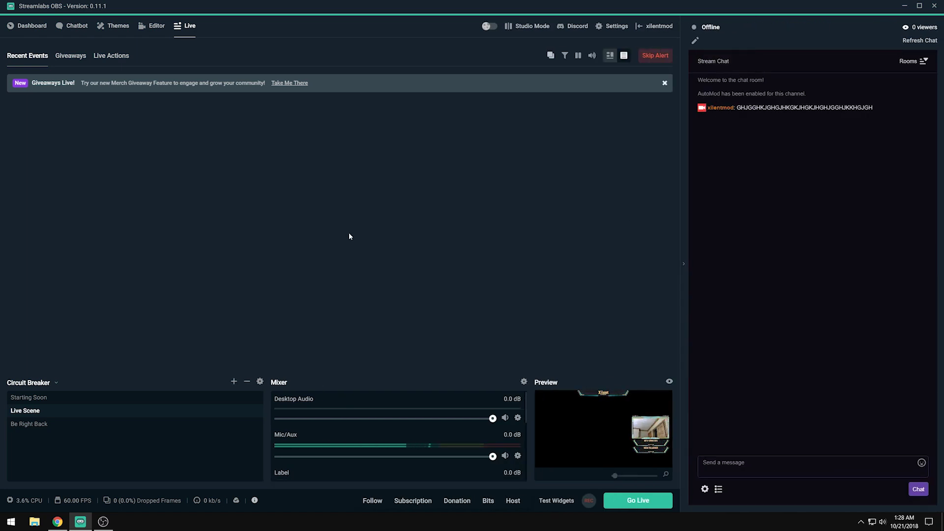
# Step: Restore Streamlabs OBS to a smaller window and display it in front of the Twitch channel page
pyautogui.moveTo(460, 6); pyautogui.dragTo(459, 38)
pyautogui.hotkey('alt', 'Tab')
pyautogui.moveTo(943, 93); pyautogui.dragTo(408, 61)
pyautogui.click(405, 59)
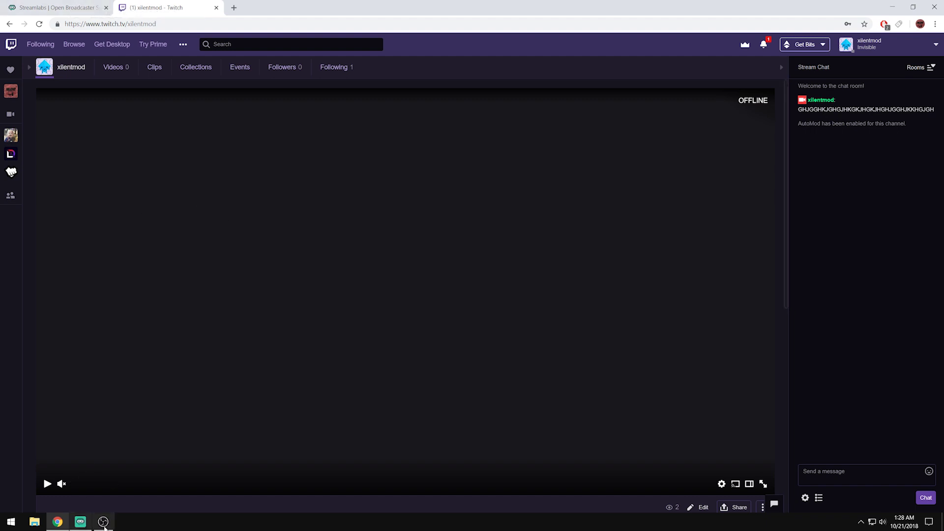
pyautogui.click(81, 520)
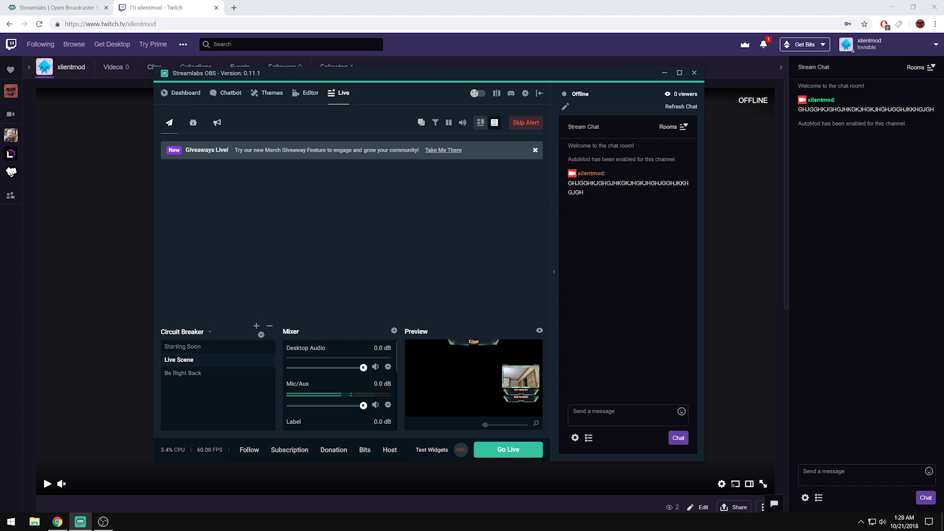
# Step: Add a Noise Gate filter to the Mic/Aux source in the Editor's mixer, keeping the filter name Noise Gate
pyautogui.click(183, 93)
pyautogui.click(282, 95)
pyautogui.click(310, 93)
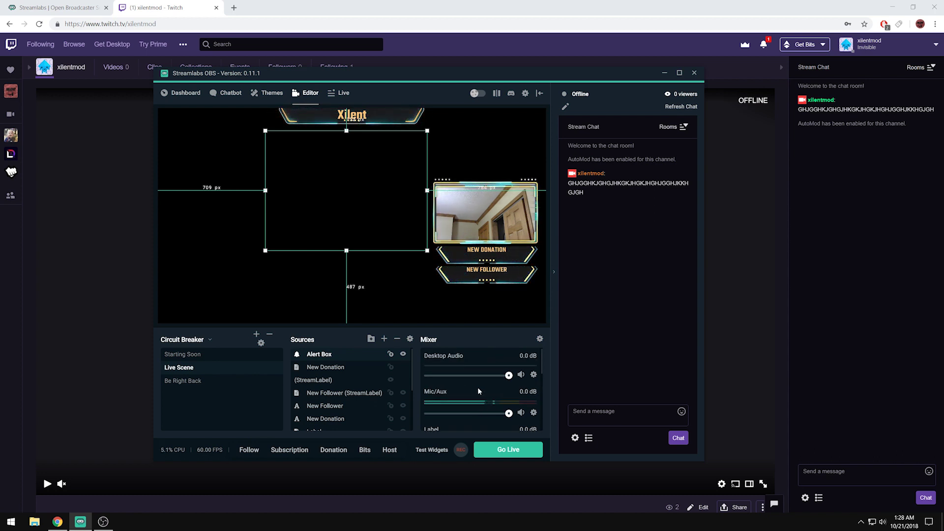
pyautogui.click(535, 416)
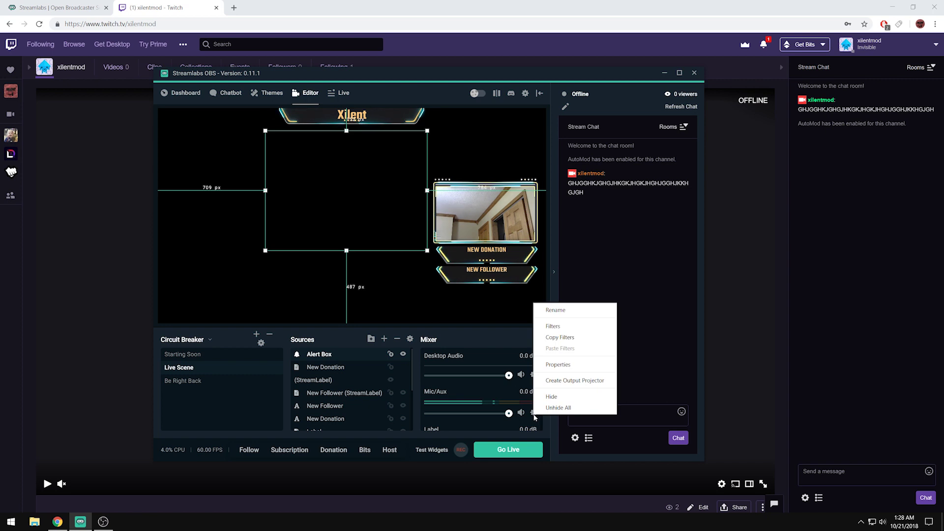
pyautogui.click(561, 326)
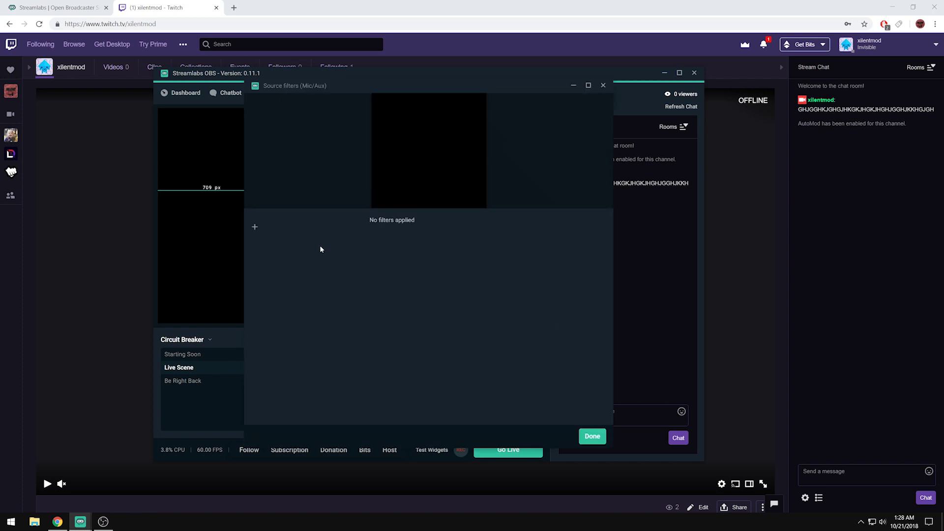
pyautogui.click(255, 227)
pyautogui.click(411, 200)
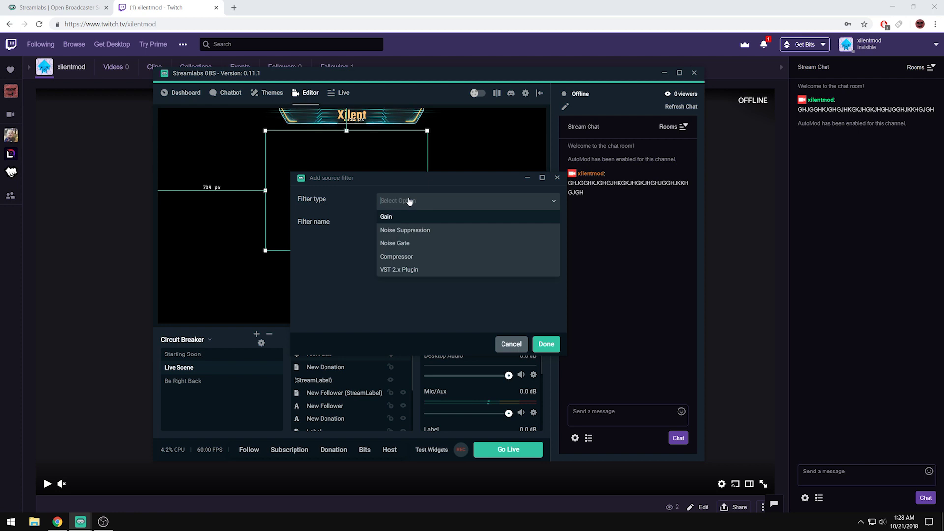
pyautogui.click(405, 244)
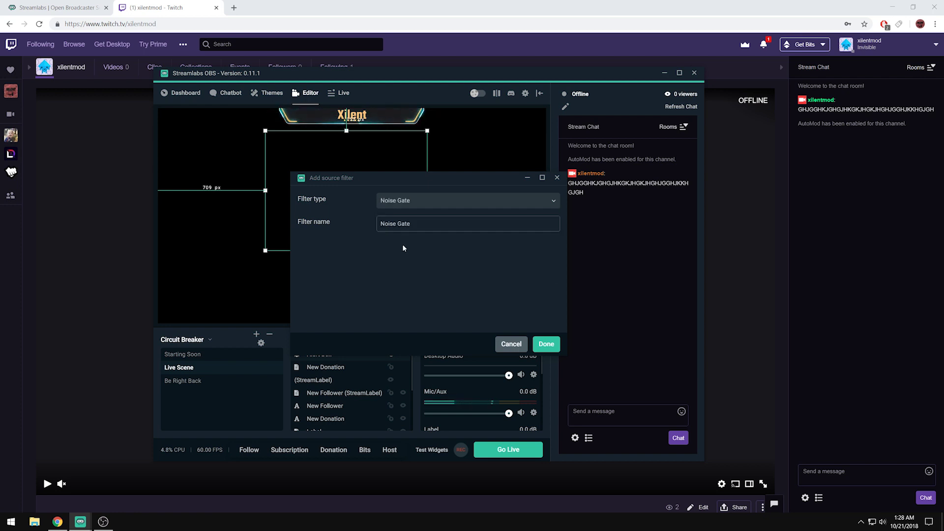
pyautogui.click(545, 344)
# Step: Set the Noise Gate's close threshold to -45 dB and its open threshold to -40 dB
pyautogui.moveTo(401, 87); pyautogui.dragTo(709, 77)
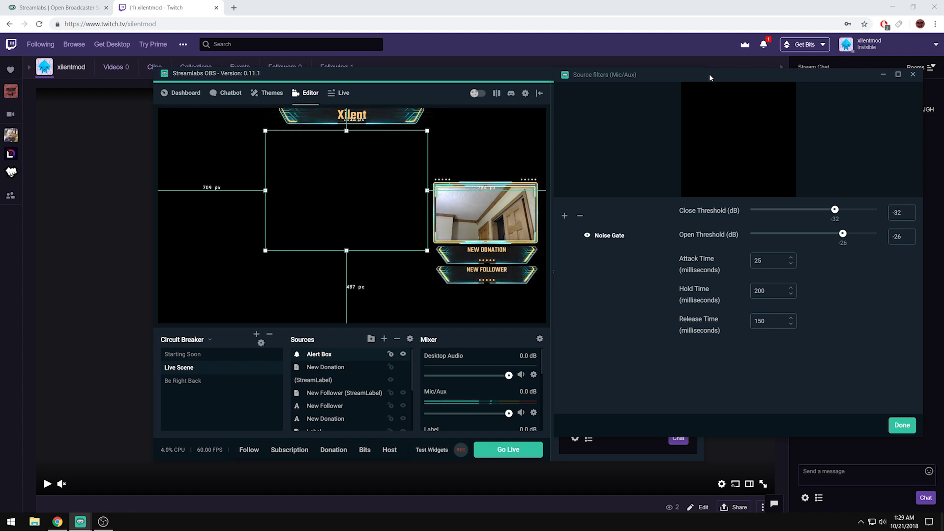
pyautogui.moveTo(709, 74); pyautogui.dragTo(539, 76)
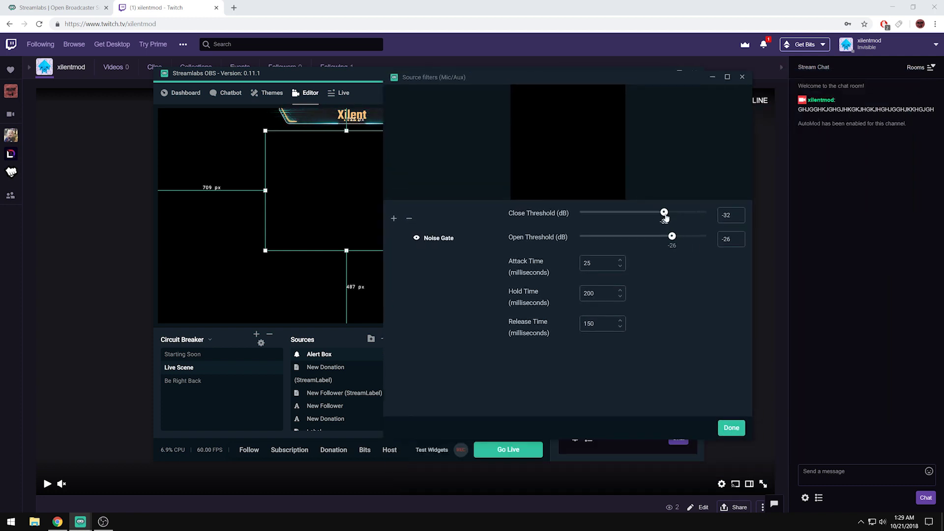
pyautogui.scroll(5, 642, 213)
pyautogui.scroll(-11, 670, 238)
pyautogui.scroll(-2, 658, 242)
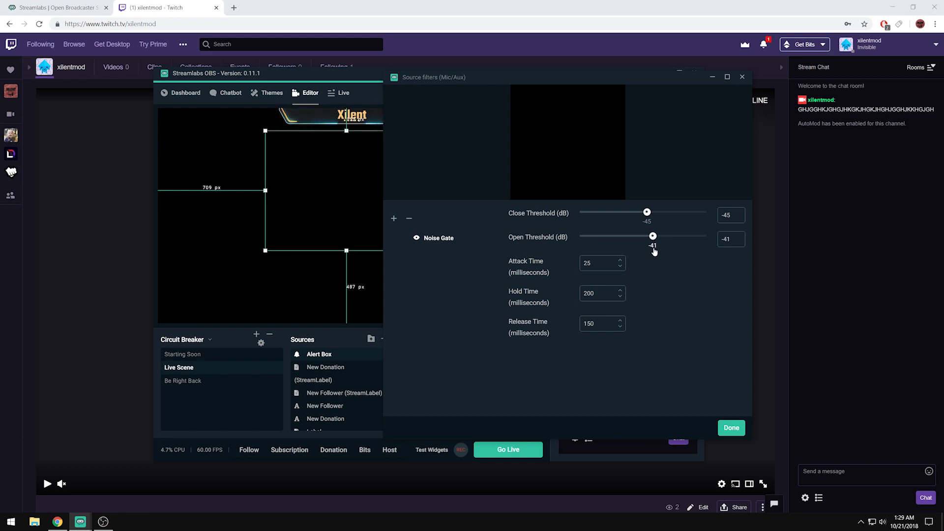
pyautogui.scroll(-1, 655, 249)
# Step: Try Noise Gate close/open thresholds of -16/-7 dB and -90/-84 dB while watching the Mic/Aux meter, and restore -45/-40 dB
pyautogui.moveTo(503, 75); pyautogui.dragTo(668, 49)
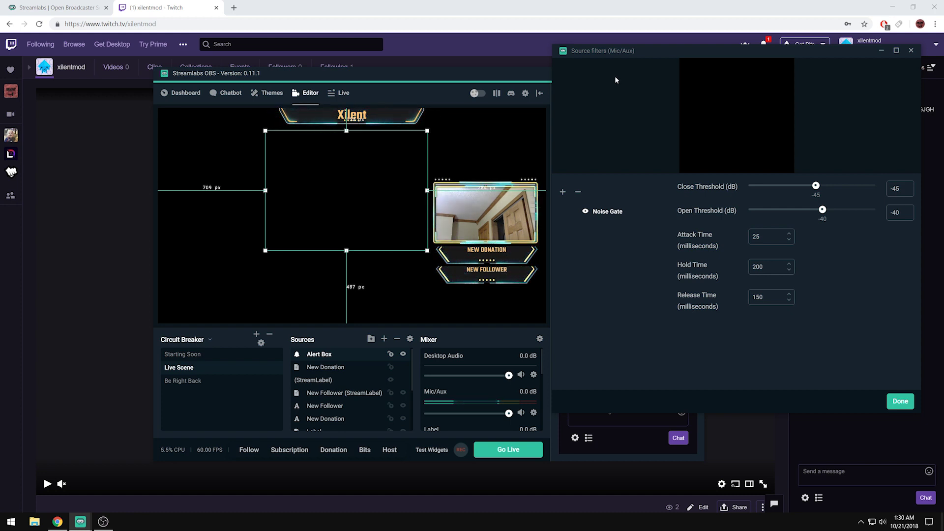
pyautogui.moveTo(816, 186); pyautogui.dragTo(866, 212)
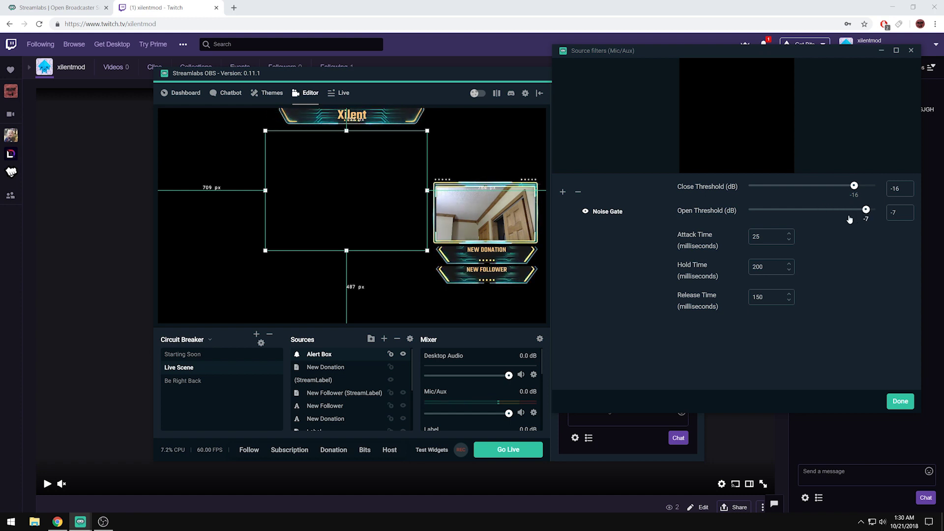
pyautogui.moveTo(854, 187); pyautogui.dragTo(756, 187)
pyautogui.moveTo(795, 218); pyautogui.dragTo(765, 215)
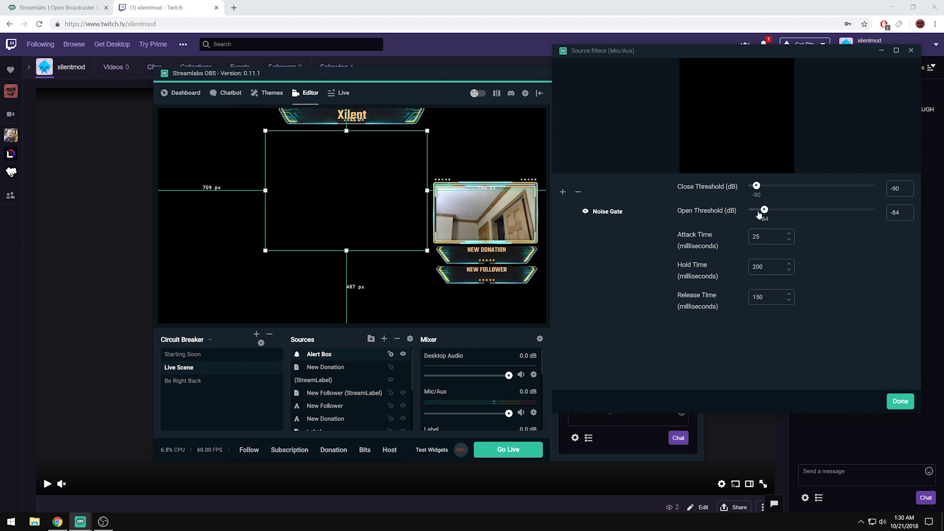
pyautogui.moveTo(757, 186); pyautogui.dragTo(822, 230)
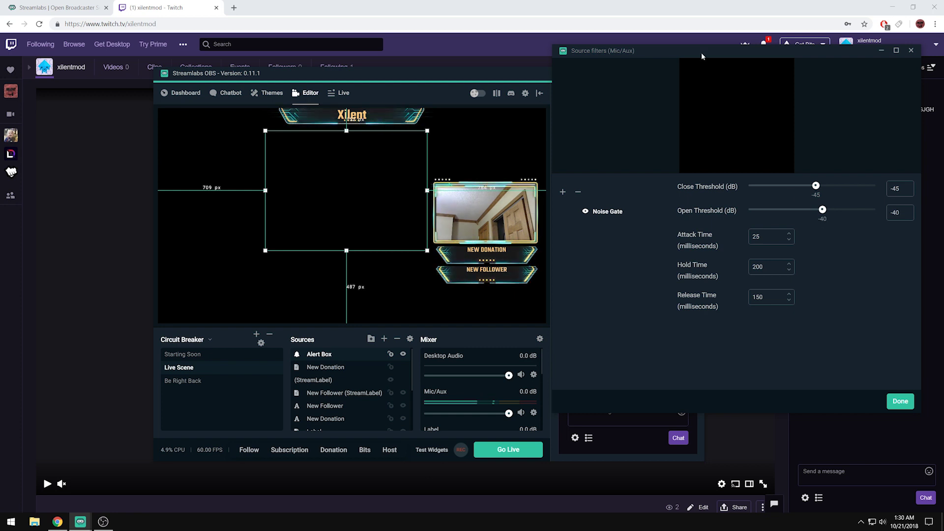
pyautogui.moveTo(702, 51); pyautogui.dragTo(358, 97)
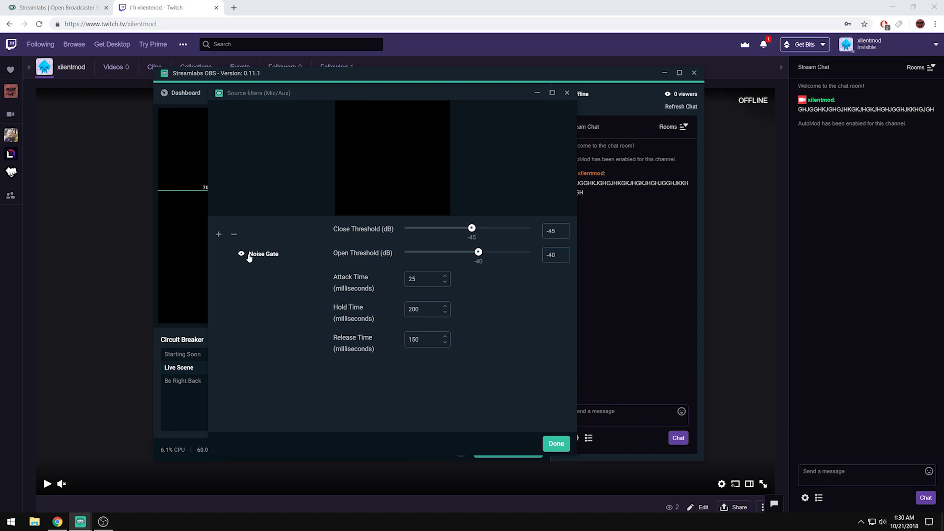
# Step: Remove the Noise Gate filter from the Mic/Aux source and return to the Editor
pyautogui.click(233, 237)
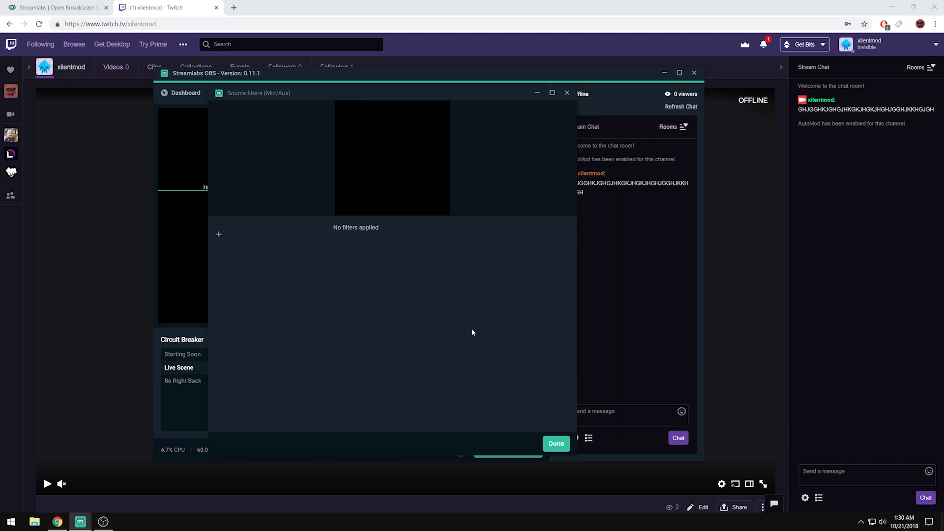
pyautogui.click(566, 447)
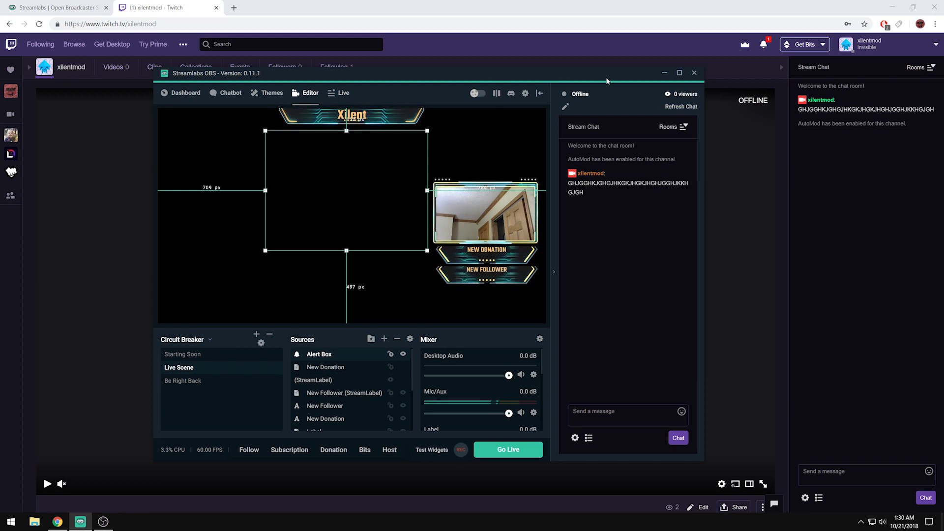
pyautogui.moveTo(589, 78); pyautogui.dragTo(630, 78)
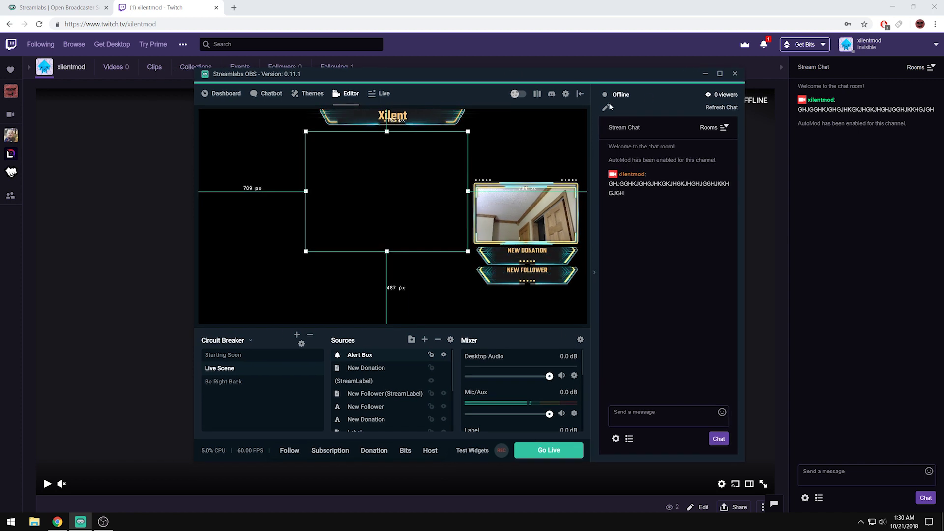
# Step: Log out of the connected Twitch account in Streamlabs OBS and confirm the logout
pyautogui.click(322, 95)
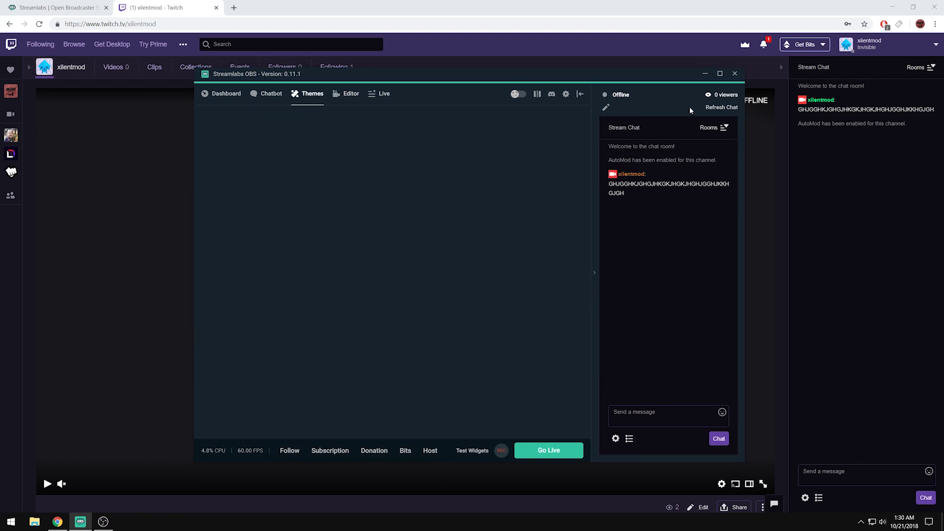
pyautogui.click(347, 95)
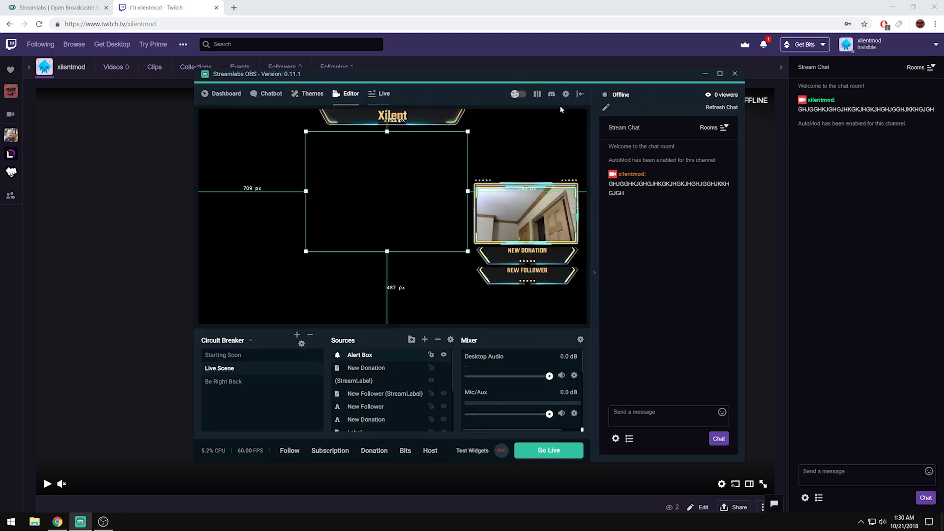
pyautogui.click(580, 94)
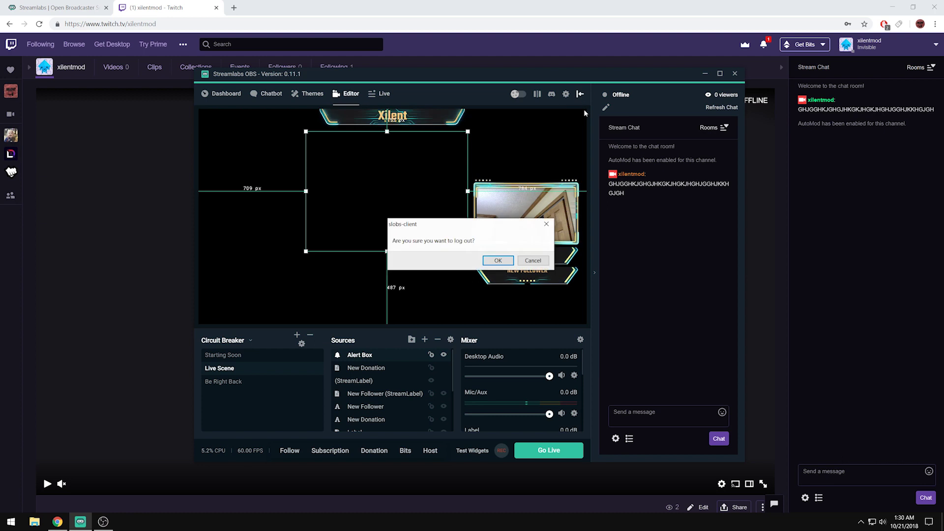
pyautogui.click(507, 261)
pyautogui.click(724, 96)
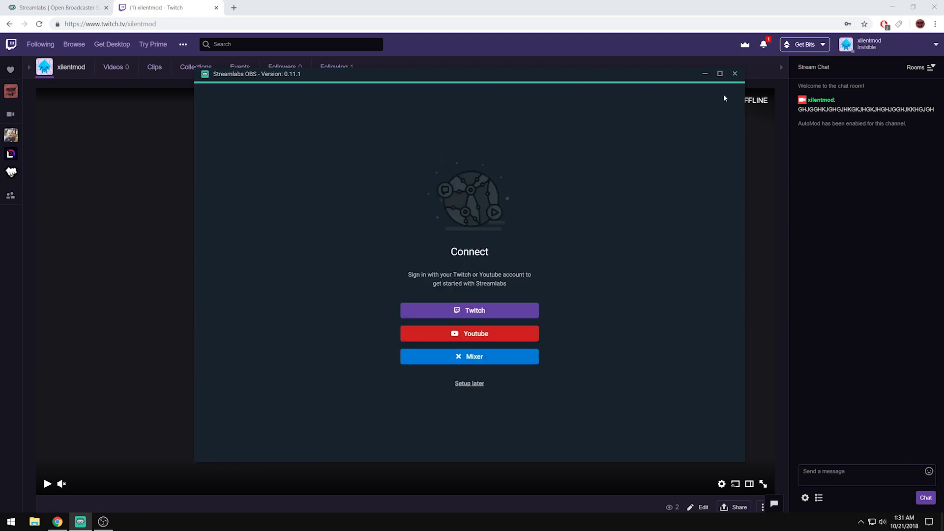
# Step: Sign in with another Twitch account and continue past the Scene Collections Import
pyautogui.click(476, 314)
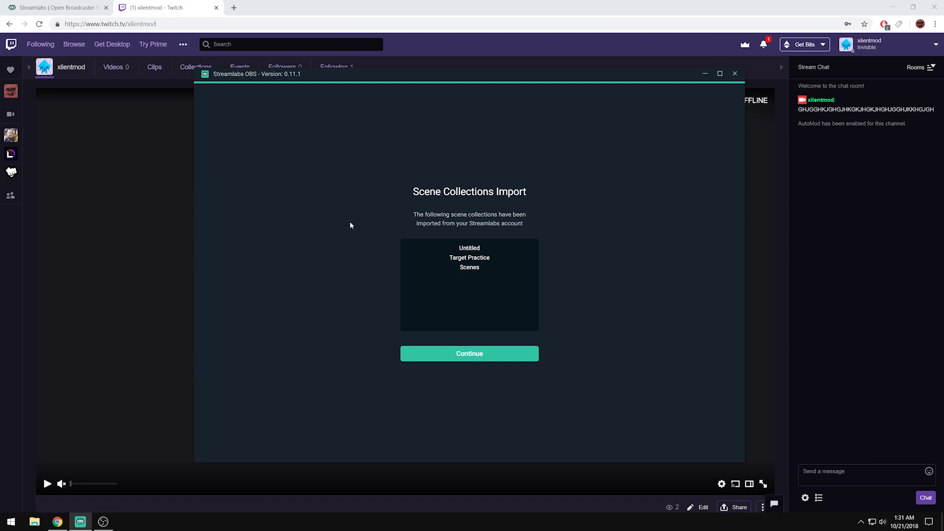
pyautogui.click(473, 354)
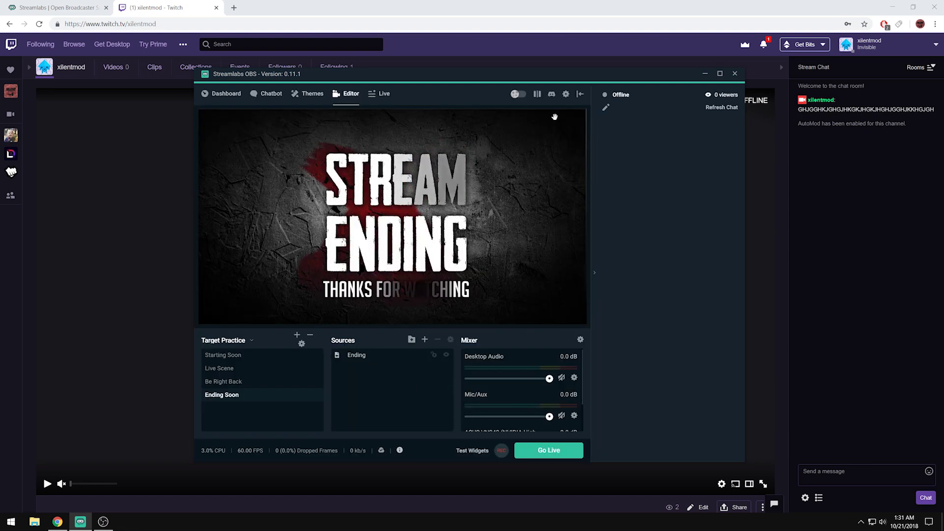
pyautogui.moveTo(512, 73); pyautogui.dragTo(516, 65)
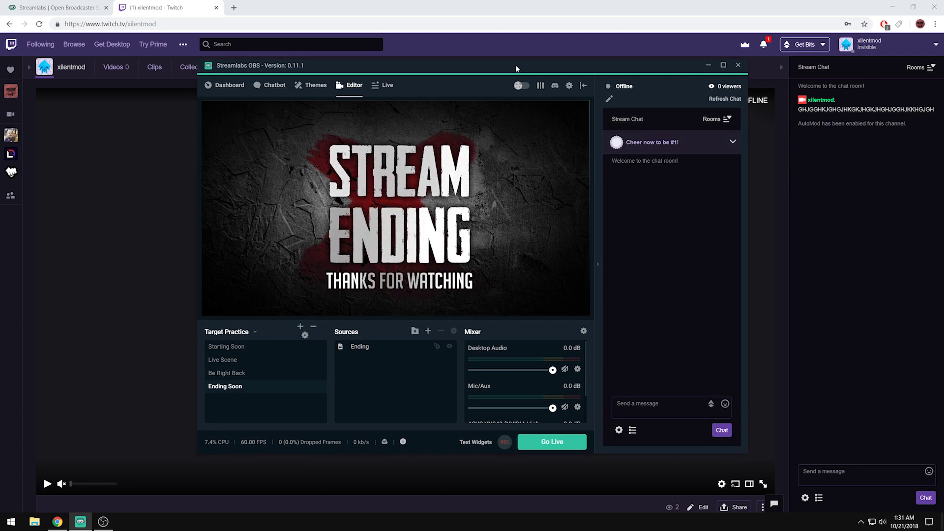
# Step: View the Starting Soon and Live Scene scenes of the Target Practice collection in a maximized window
pyautogui.click(245, 347)
pyautogui.click(237, 363)
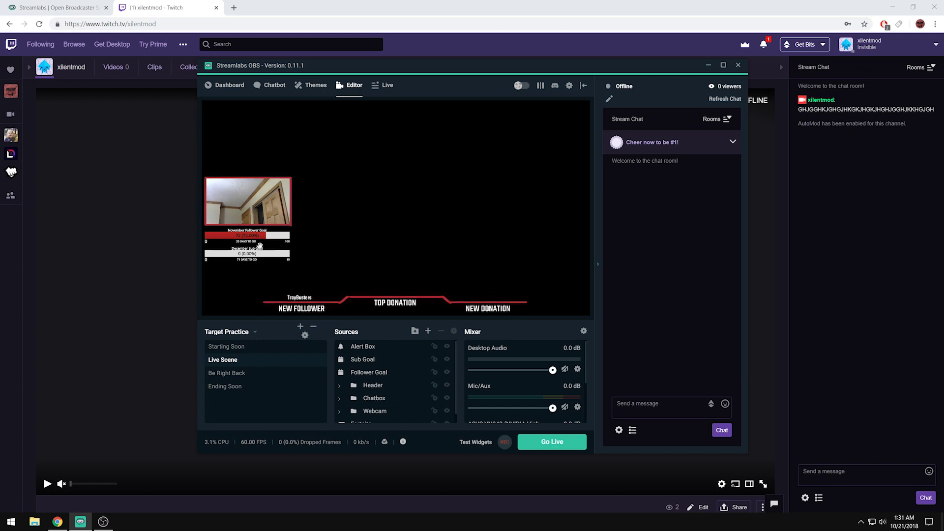
pyautogui.doubleClick(339, 67)
pyautogui.click(281, 102)
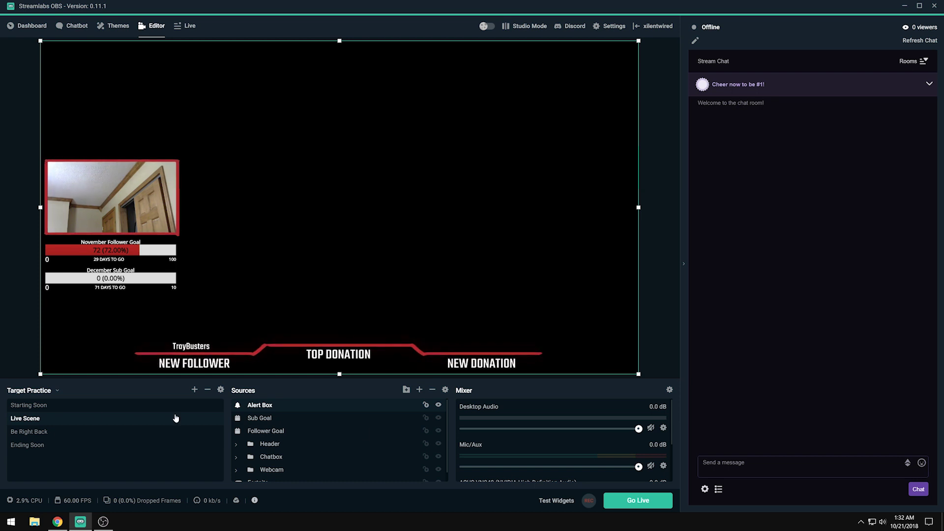
# Step: Review the Starting Soon, Be Right Back and Ending Soon scenes and the Live Scene's Chatbox and Fortnite sources
pyautogui.click(15, 406)
pyautogui.click(16, 432)
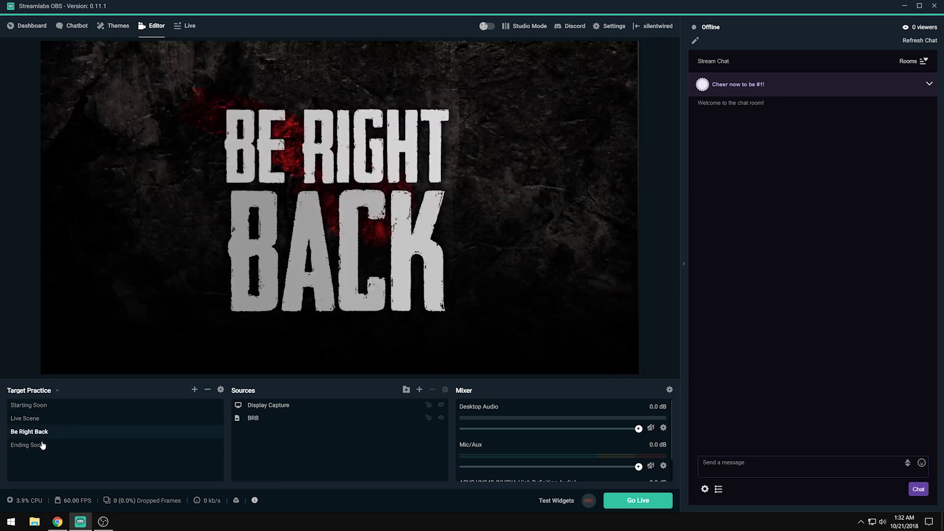
pyautogui.click(42, 445)
pyautogui.click(37, 406)
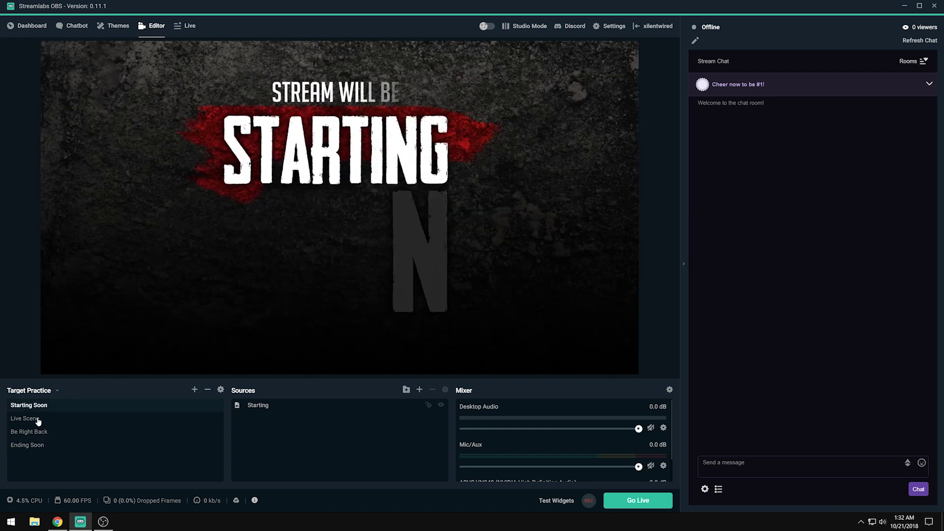
pyautogui.click(36, 418)
pyautogui.click(272, 457)
pyautogui.scroll(-1, 288, 443)
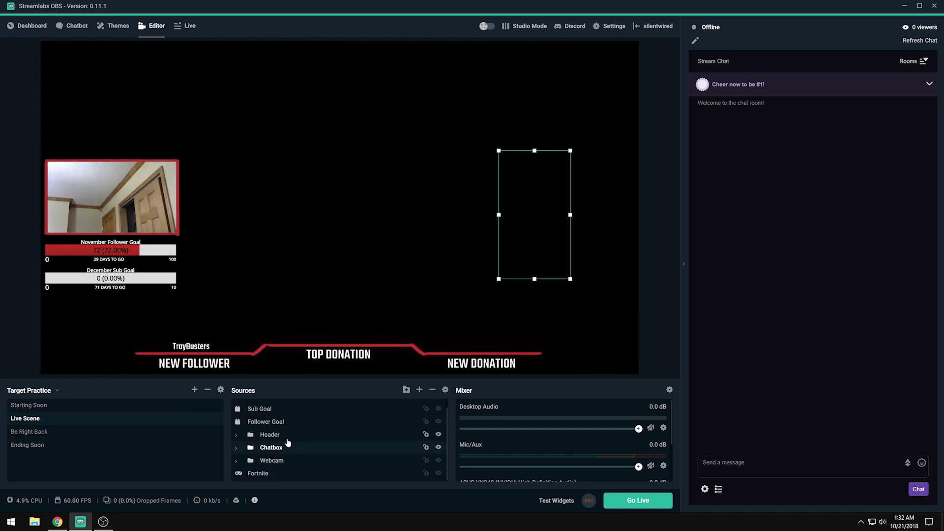
pyautogui.click(260, 474)
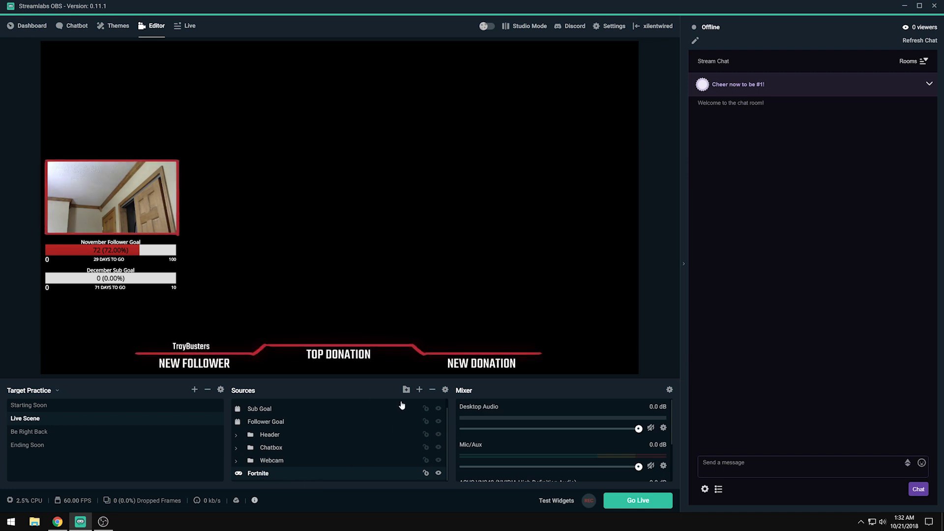
# Step: Add a new Game Capture source to the Live Scene, set its mode to Capture specific window, and show the available windows
pyautogui.click(419, 390)
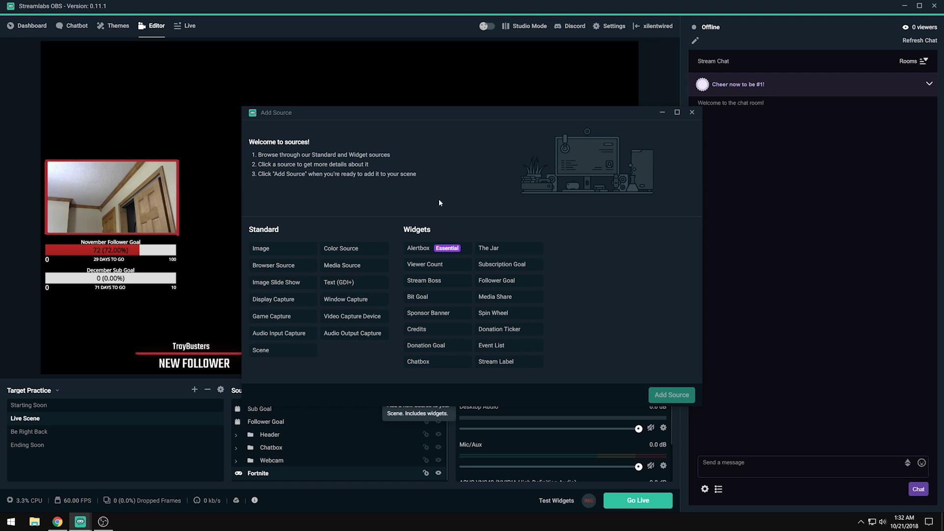
pyautogui.click(285, 317)
pyautogui.click(661, 397)
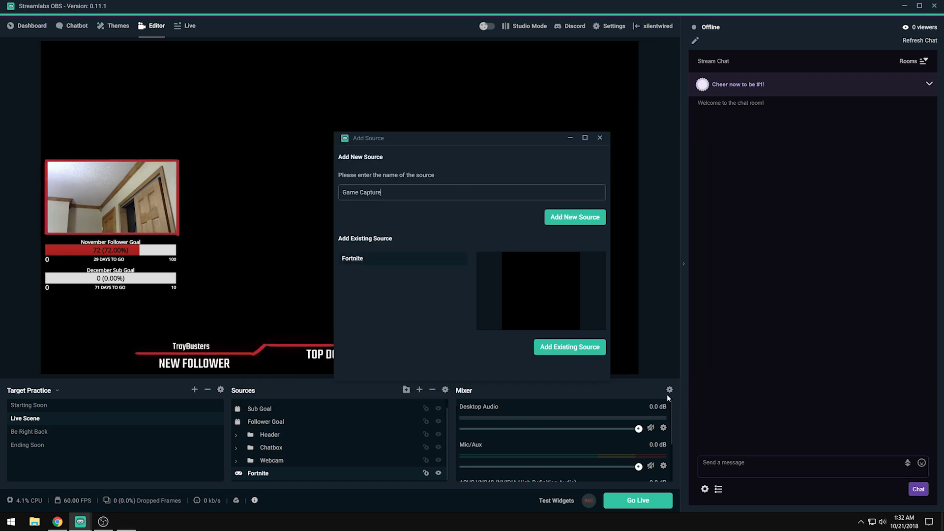
pyautogui.click(576, 220)
pyautogui.click(469, 194)
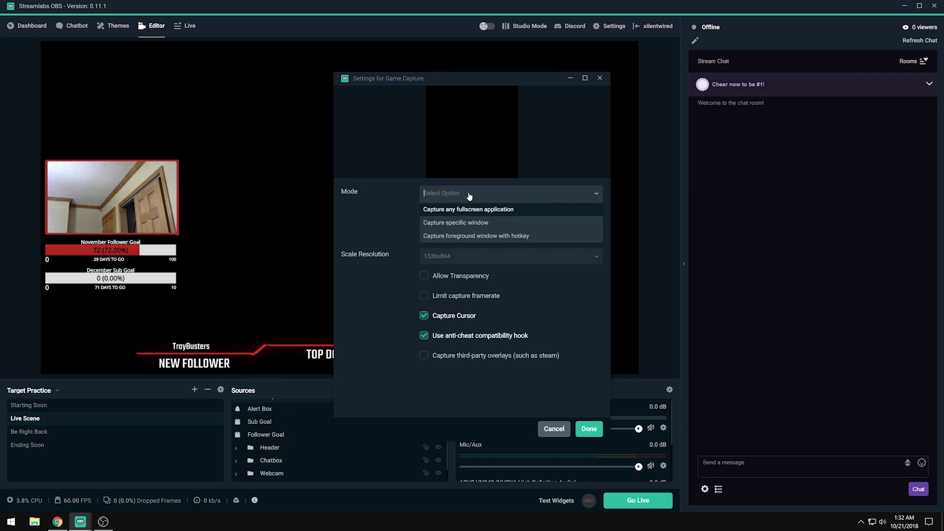
pyautogui.click(470, 224)
pyautogui.click(467, 220)
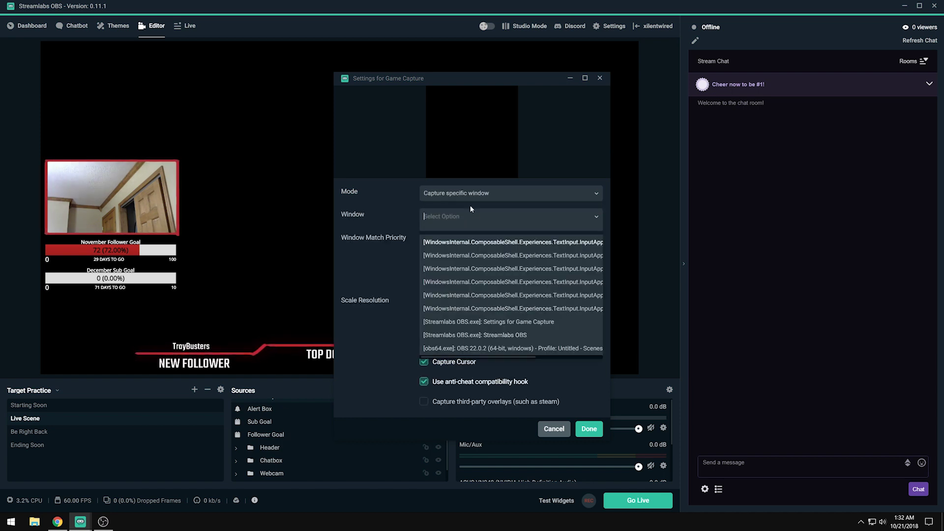
# Step: Keep the Game Capture's window match priority at Window title must match, disable Capture Cursor, and finish its settings
pyautogui.click(397, 220)
pyautogui.click(436, 241)
pyautogui.click(457, 256)
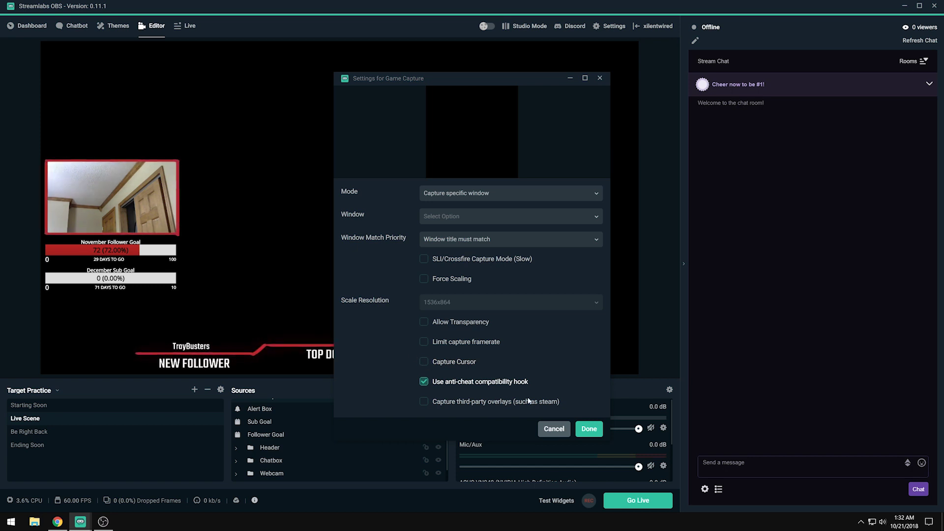
pyautogui.click(589, 429)
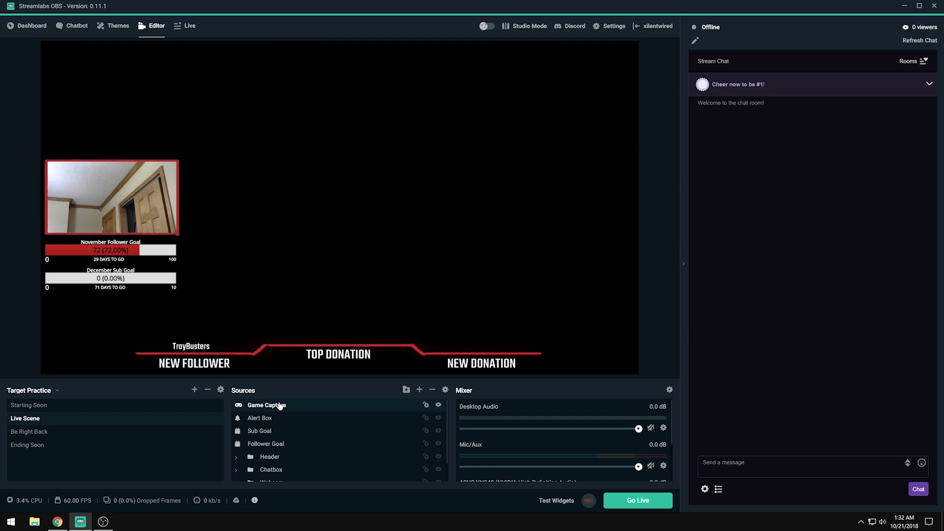
# Step: Delete the Game Capture source from the Live Scene and restore Streamlabs OBS to a smaller window
pyautogui.press('Delete')
pyautogui.click(498, 262)
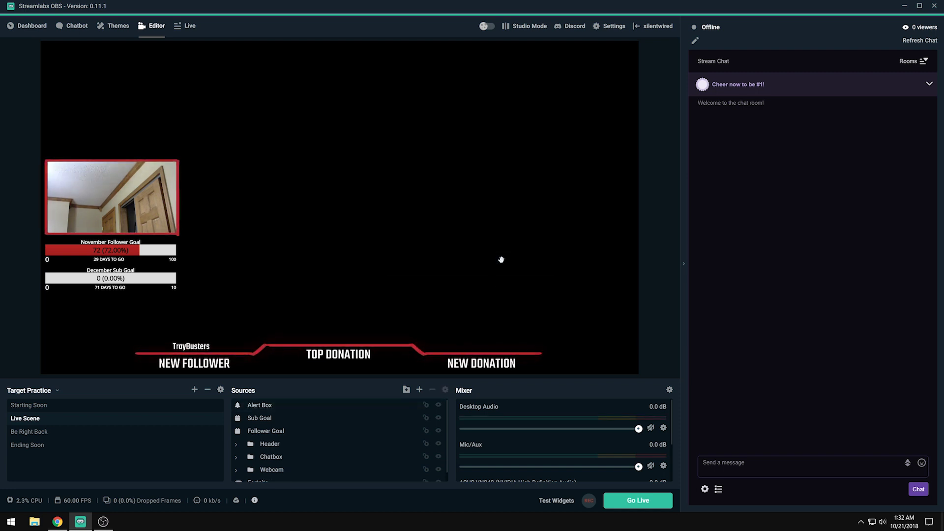
pyautogui.doubleClick(540, 5)
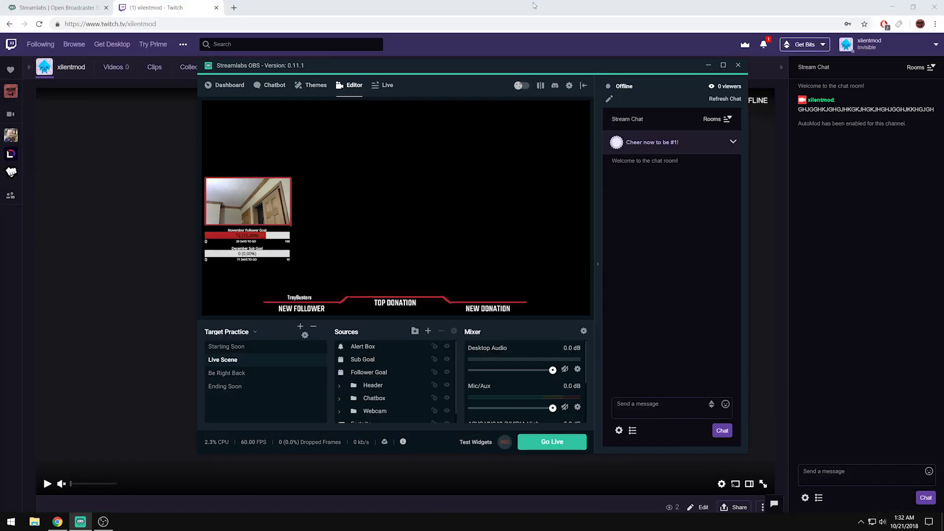